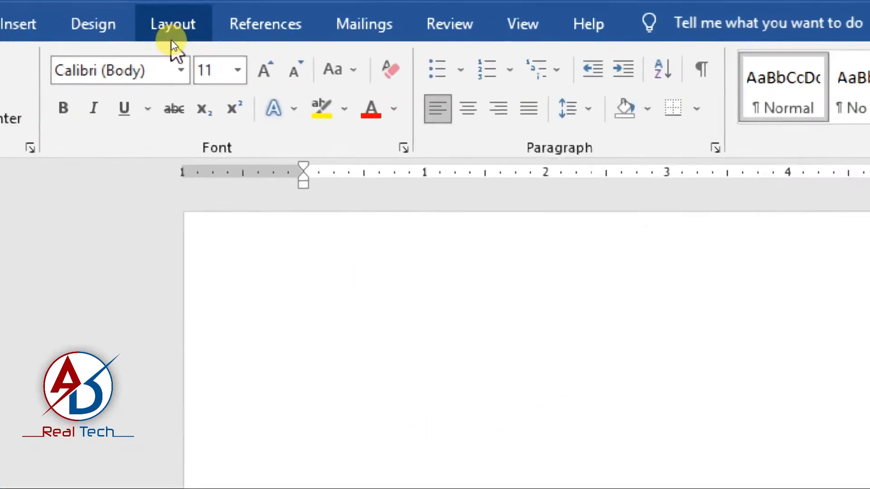
Set the page margins to the Narrow preset of 0.5" on all sides
click(172, 39)
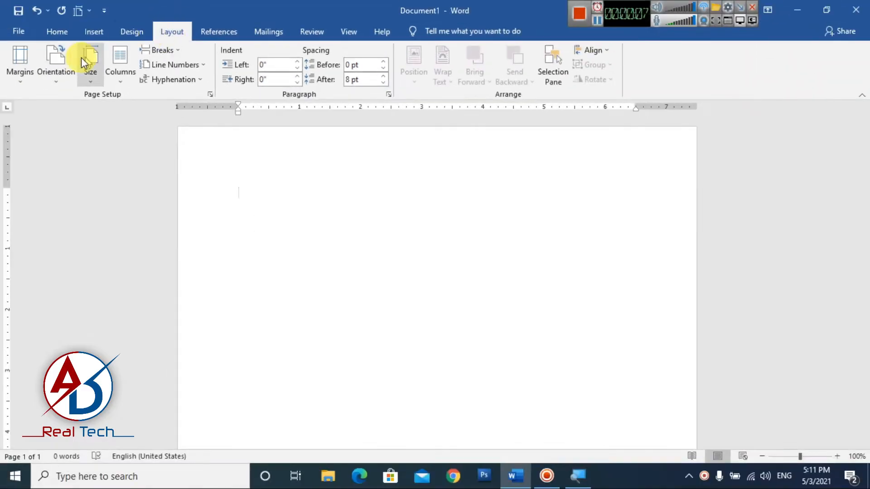
click(22, 74)
click(32, 199)
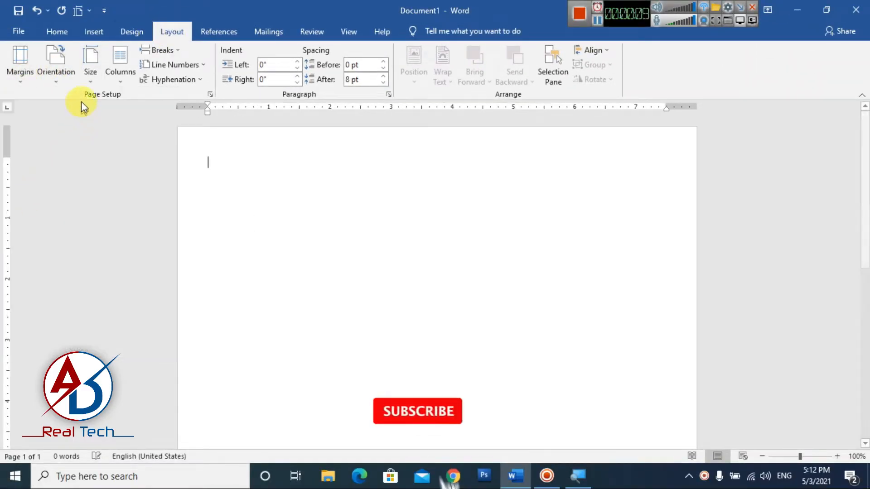
click(20, 61)
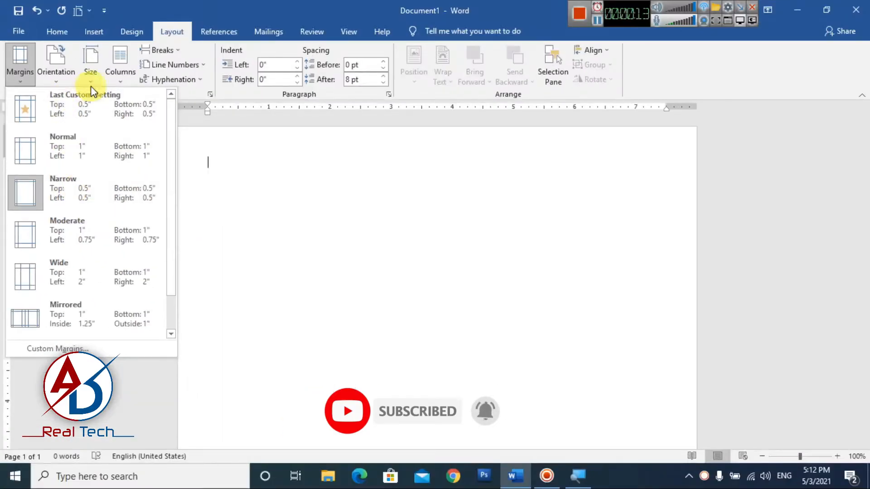
Set a custom paper size of 4" wide by 4" high for the whole document
click(94, 77)
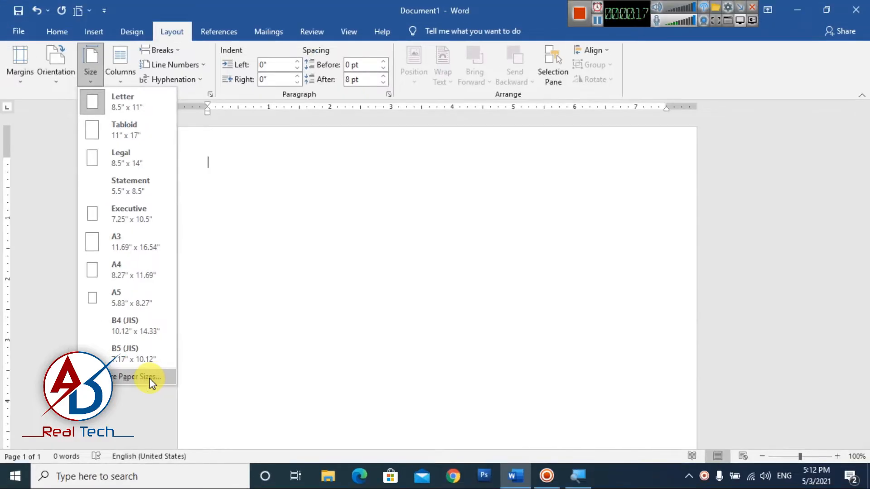
click(155, 377)
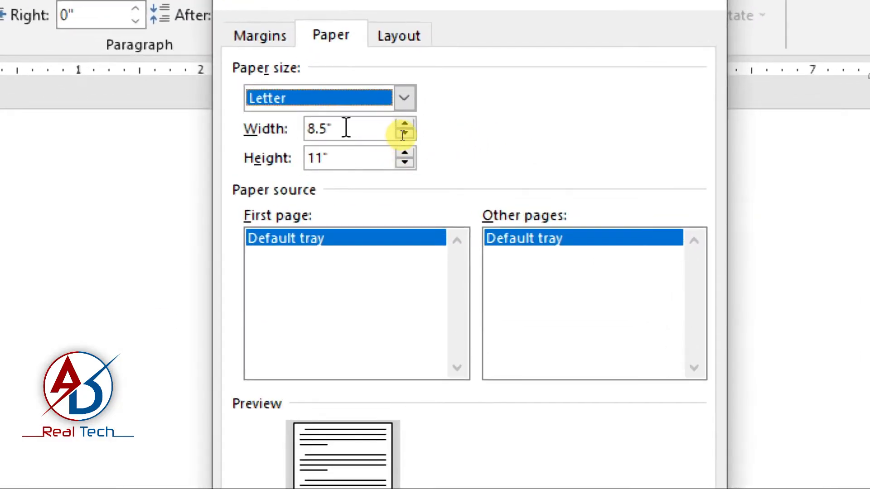
key(Tab)
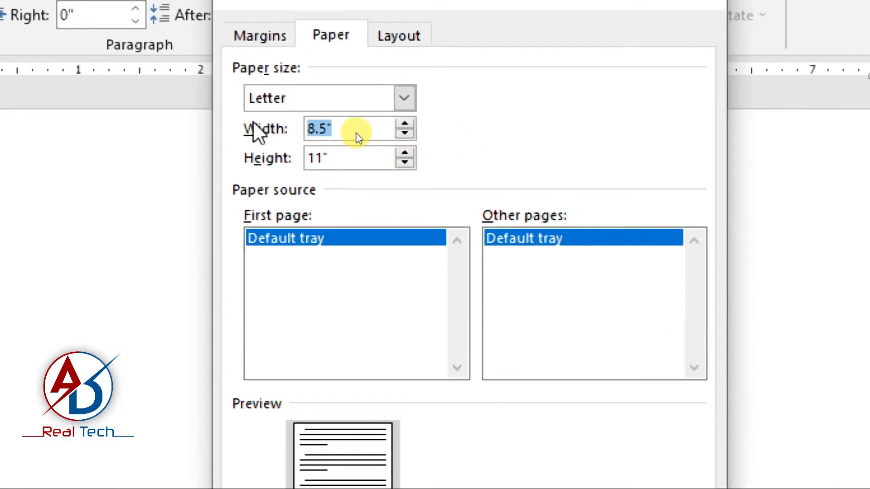
text(4)
key(Tab)
text(4)
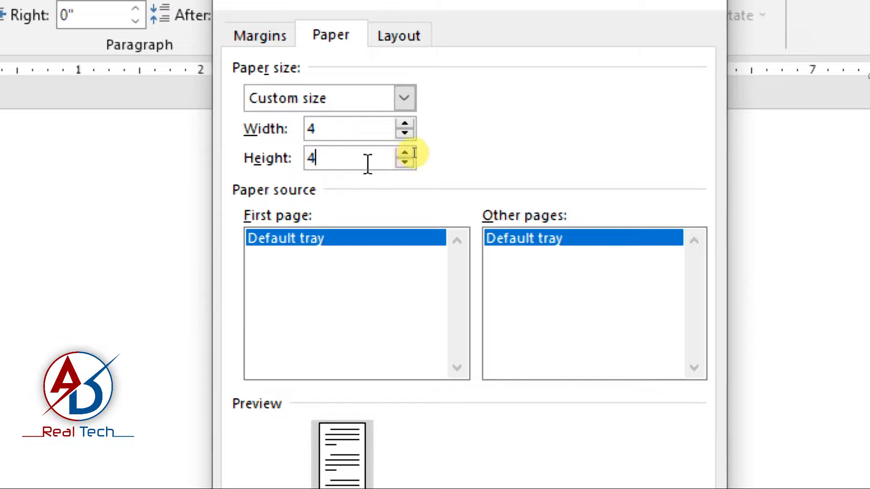
click(322, 132)
double_click(333, 164)
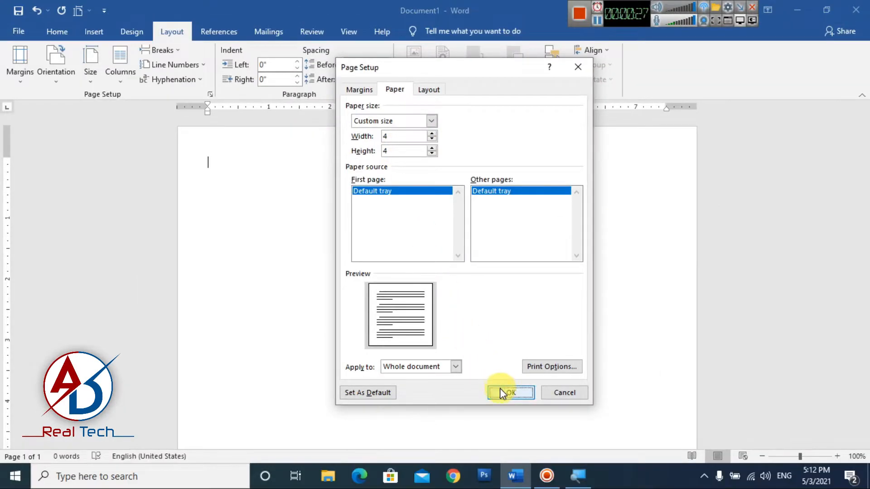
click(500, 390)
scroll(458, 272, up, 1)
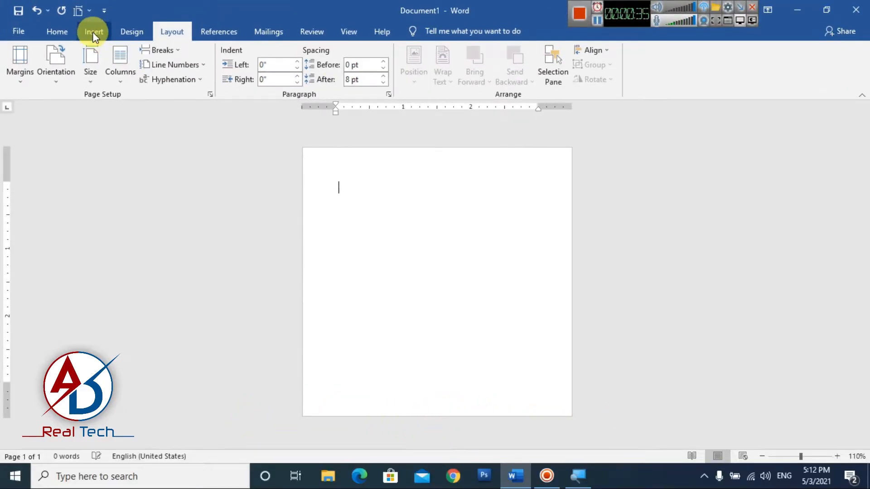
Draw an arc about 1.96" by 1.96" in the upper page and extend its open end into a half circle
click(92, 35)
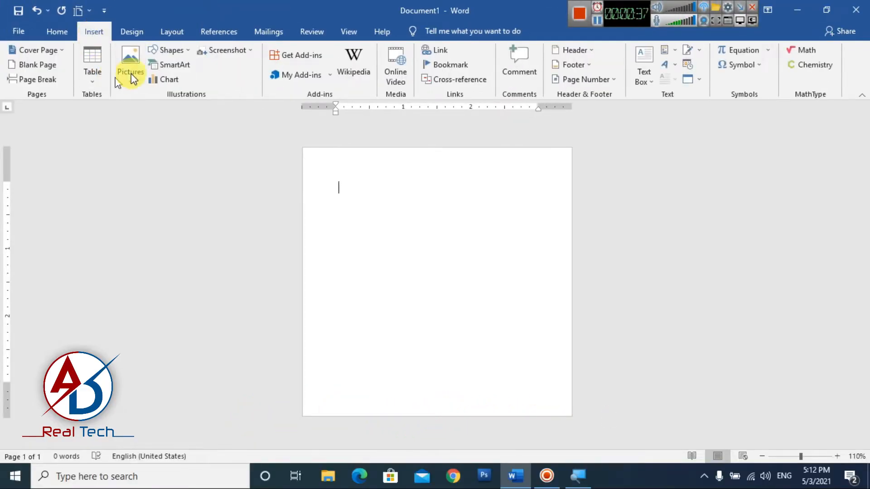
click(167, 51)
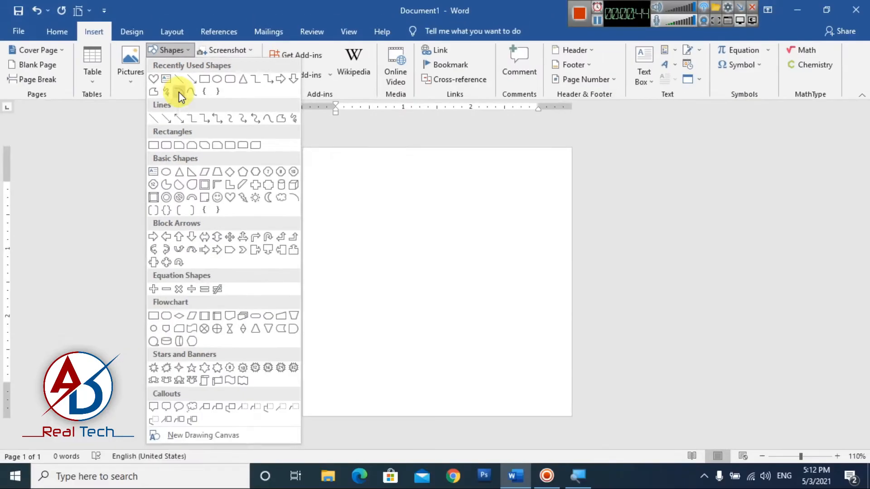
click(180, 95)
mouse_move(358, 199)
mouse_down()
mouse_move(489, 286)
mouse_move(490, 331)
mouse_up()
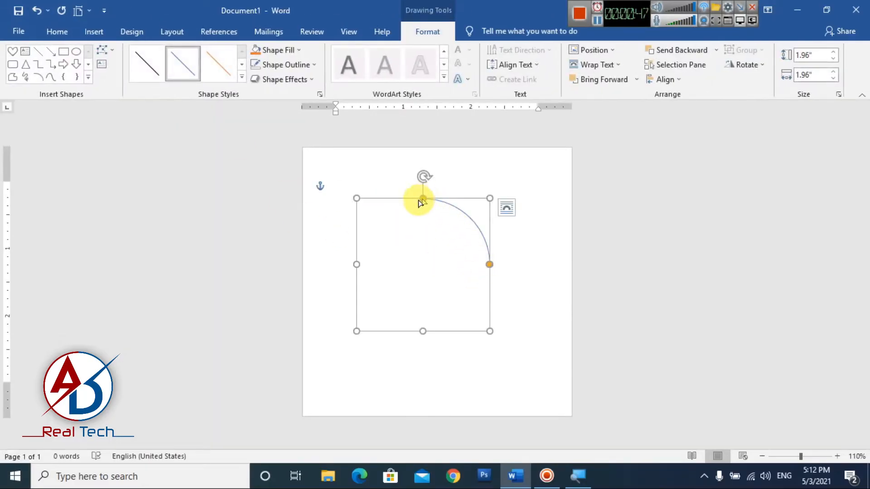
drag(422, 200, 360, 274)
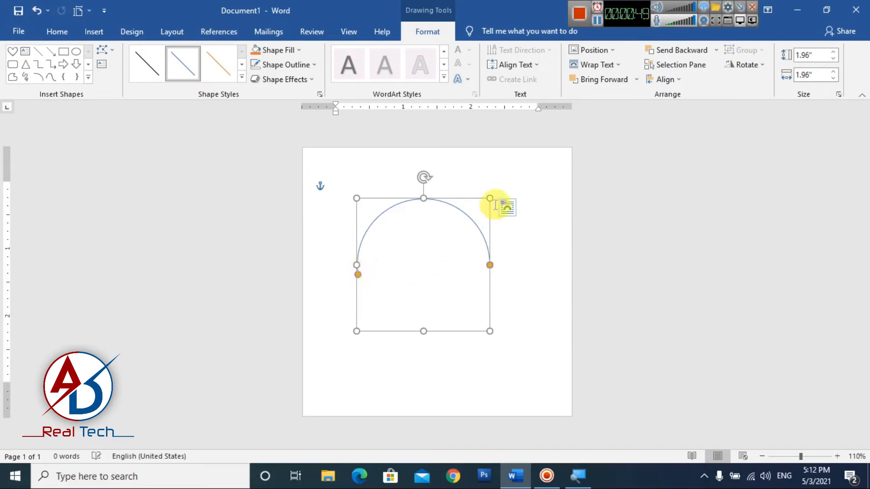
Enlarge the arc proportionally from its center to about 3.32" by 3.32" and shift it slightly down the page
drag(487, 198, 507, 190)
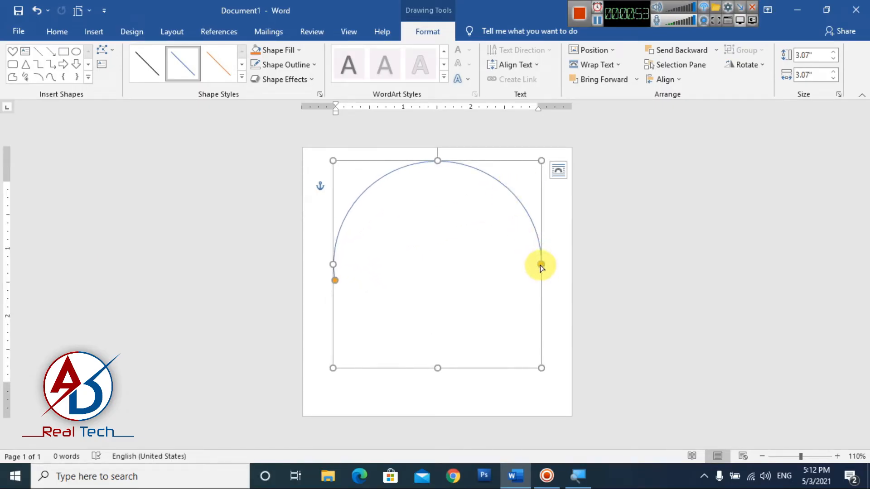
drag(540, 264, 540, 275)
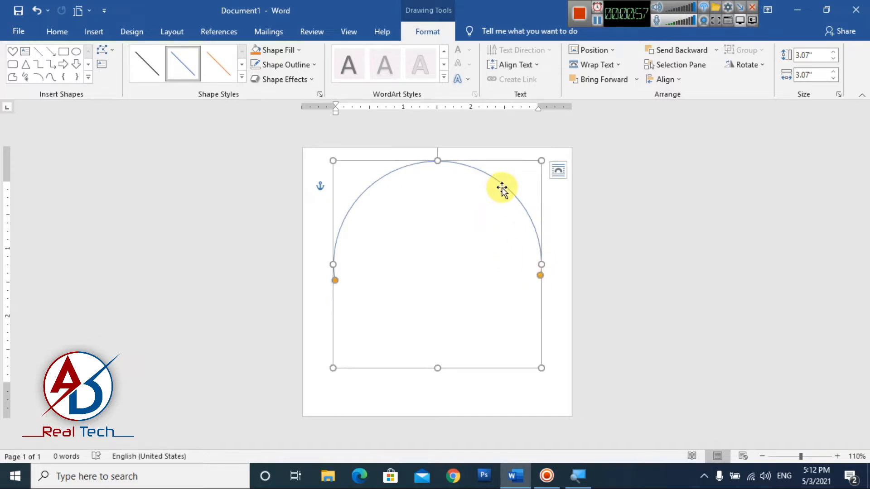
drag(501, 189, 502, 208)
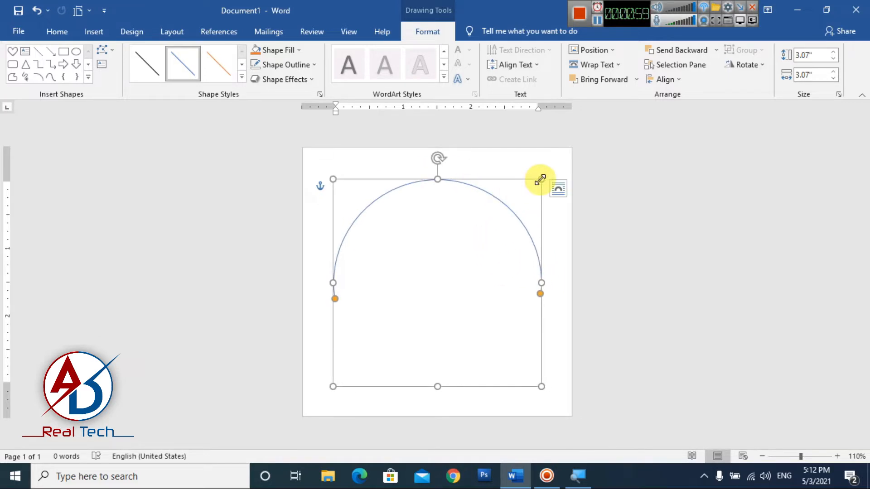
drag(541, 179, 550, 170)
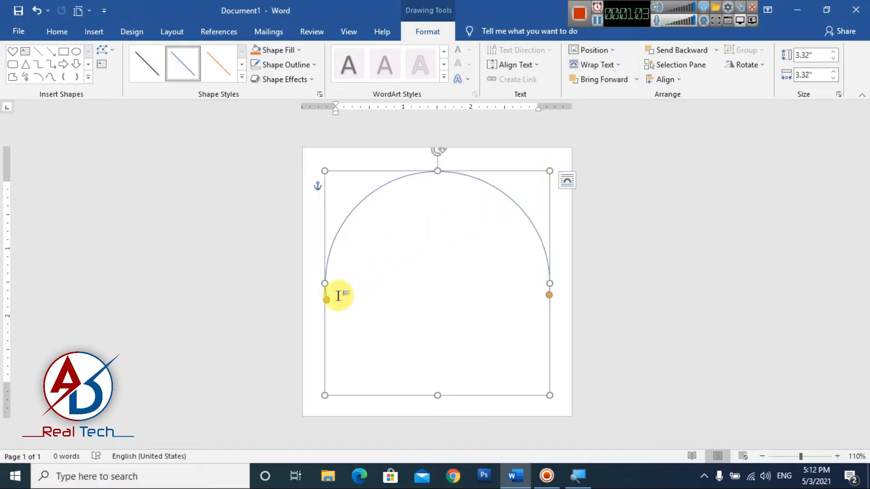
Adjust both end points of the arc so they finish level, slightly below its horizontal midline
drag(326, 298, 329, 290)
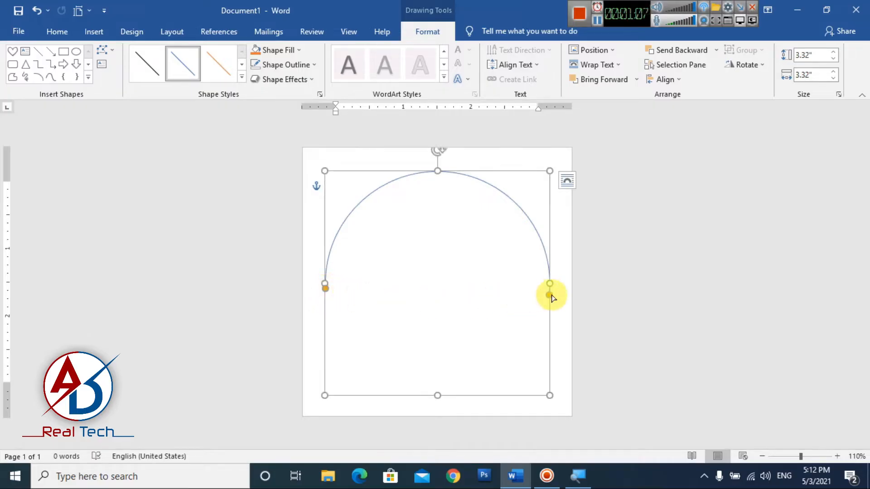
drag(549, 295, 550, 291)
click(633, 283)
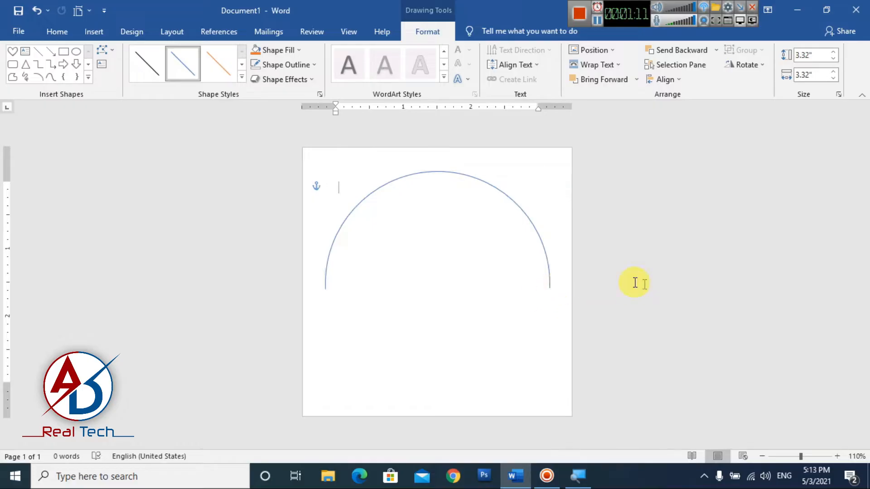
Give the arc an orange outline with a weight of 1½ pt
scroll(501, 246, up, 2)
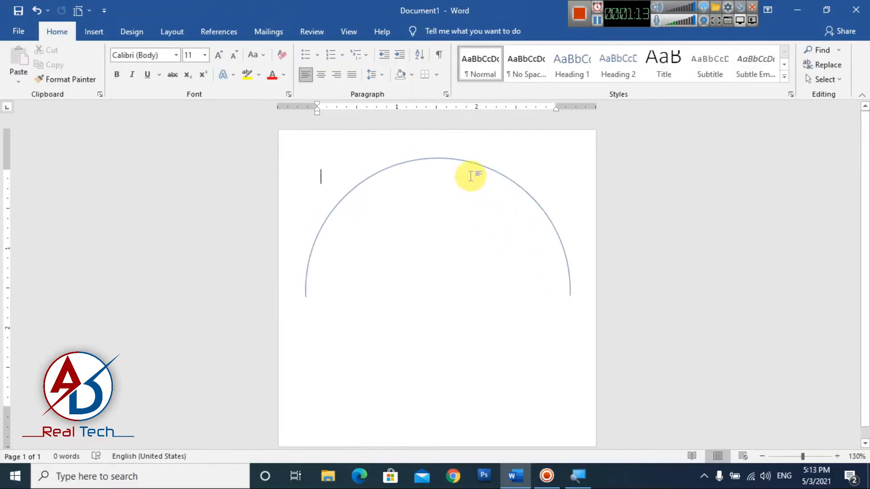
click(475, 164)
click(425, 32)
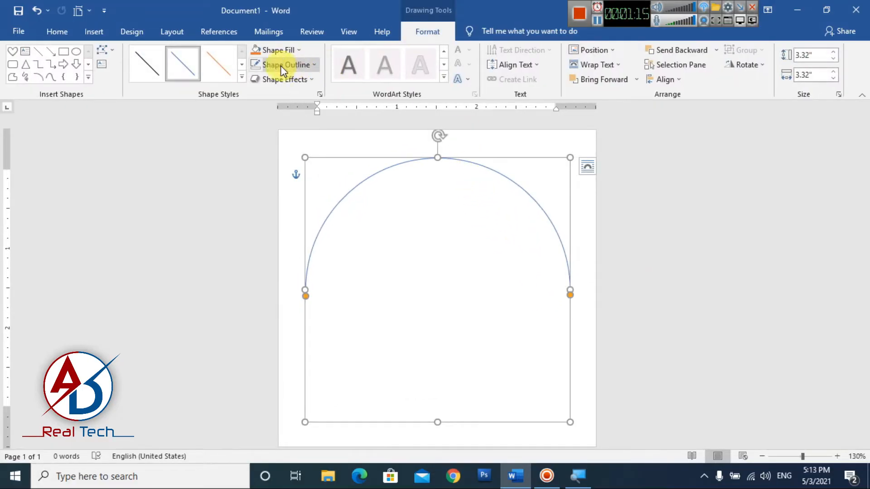
click(281, 66)
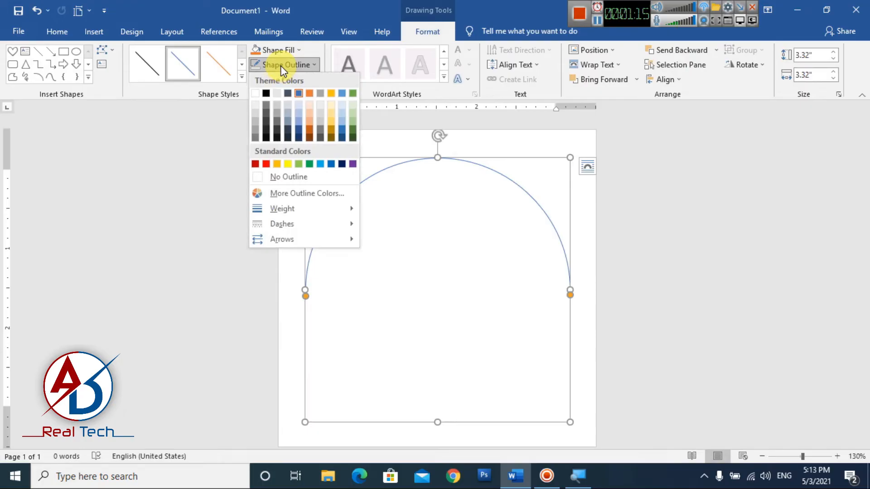
click(310, 95)
click(306, 66)
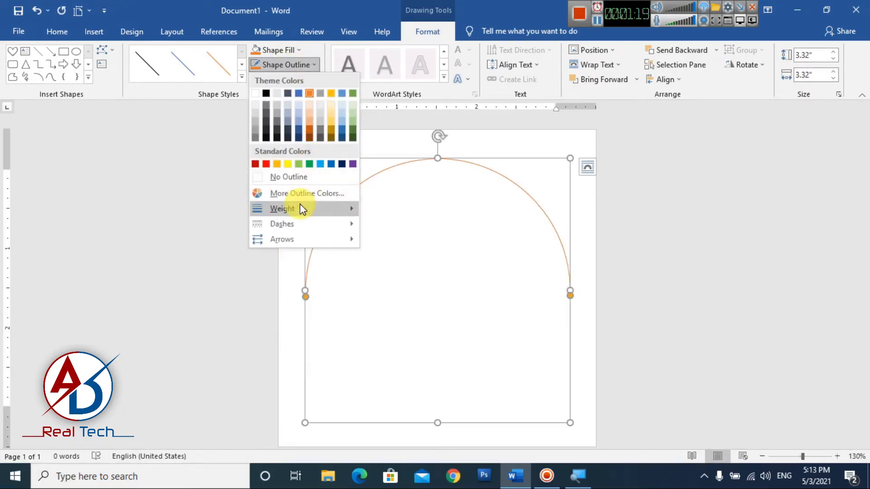
mouse_move(310, 208)
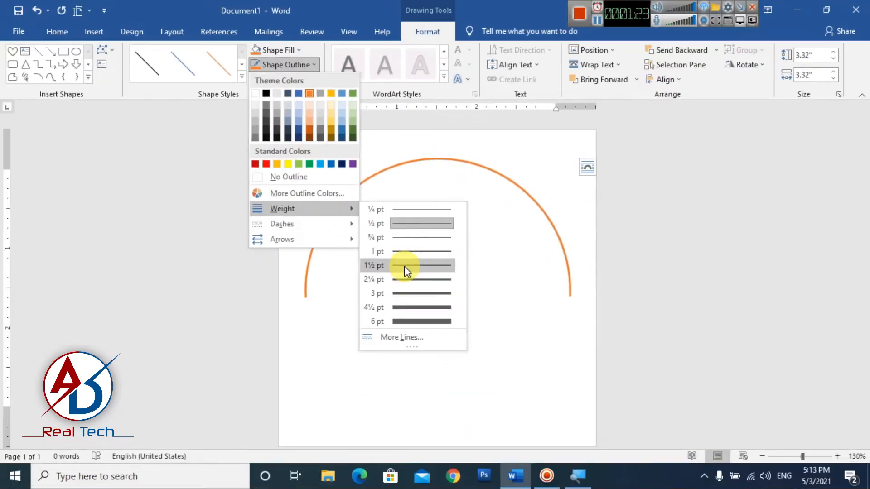
click(404, 266)
click(661, 260)
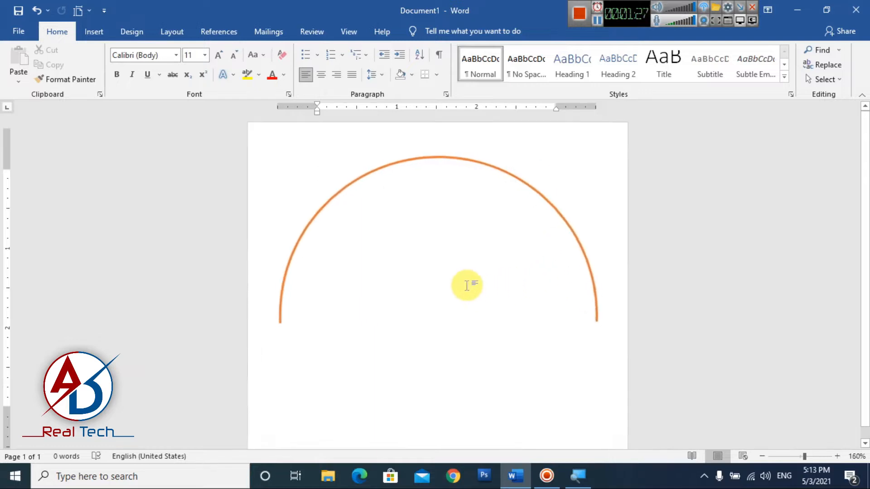
Draw a circle about 1.81" in diameter beneath the arc and fill it with orange
click(94, 32)
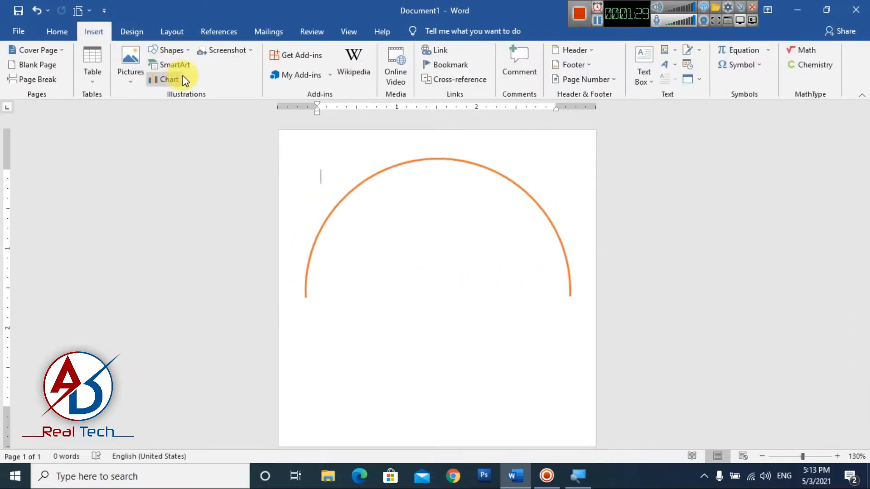
click(163, 51)
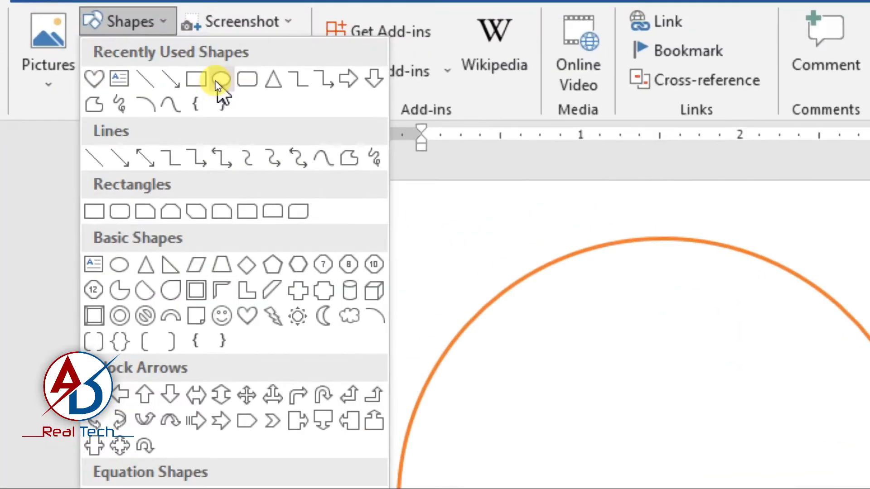
click(217, 79)
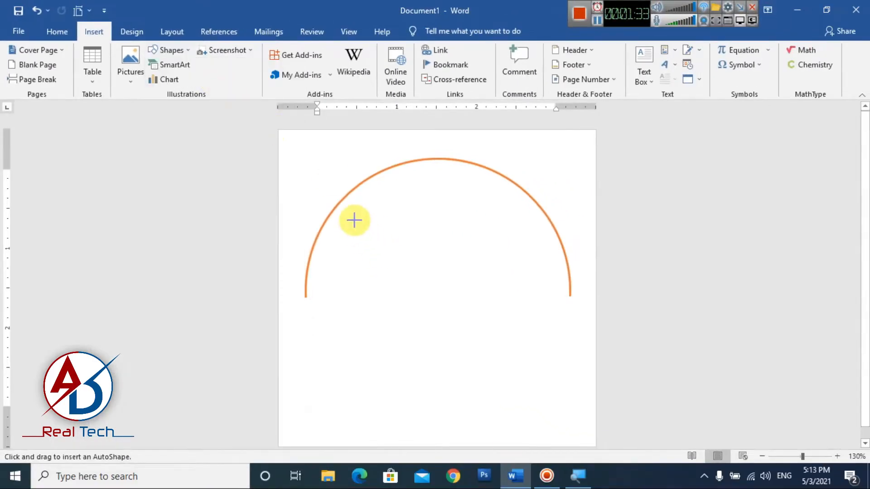
drag(353, 220, 491, 363)
click(256, 54)
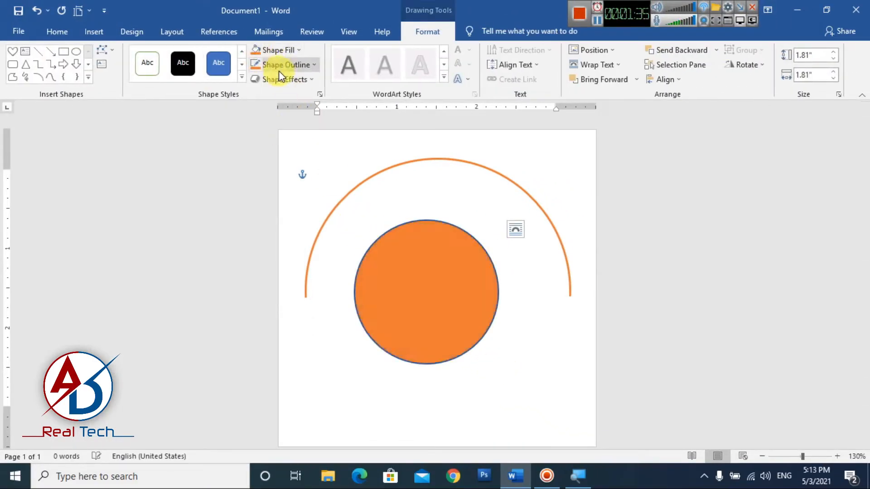
Remove the circle's outline and enlarge it from its center to about 2.3" in diameter
click(278, 68)
click(288, 178)
click(435, 292)
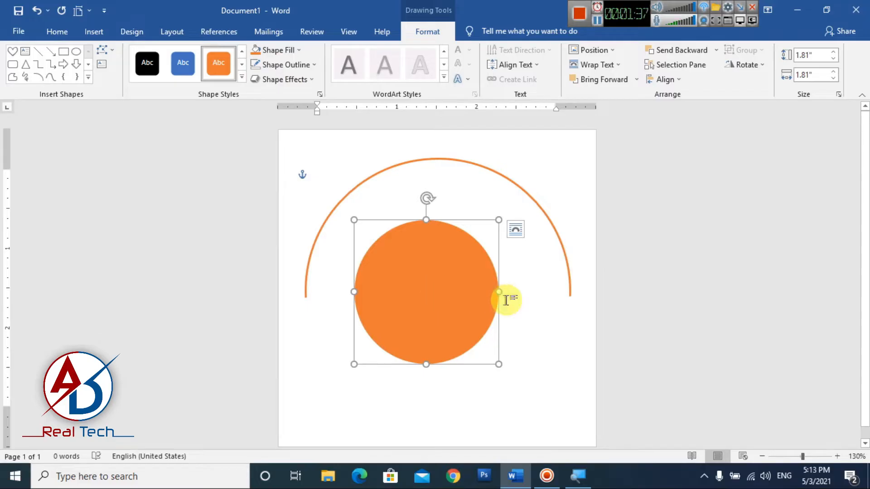
drag(498, 221, 517, 201)
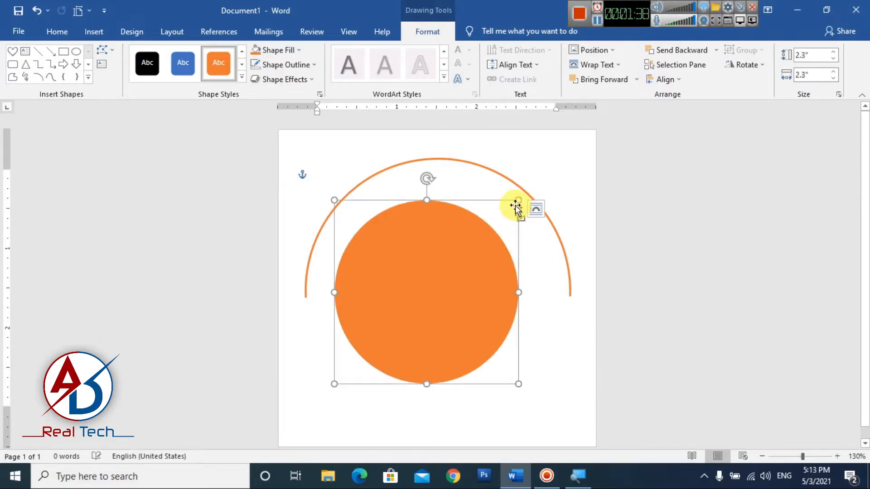
Center the arc and the orange circle horizontally on the page with Align Center
click(487, 170)
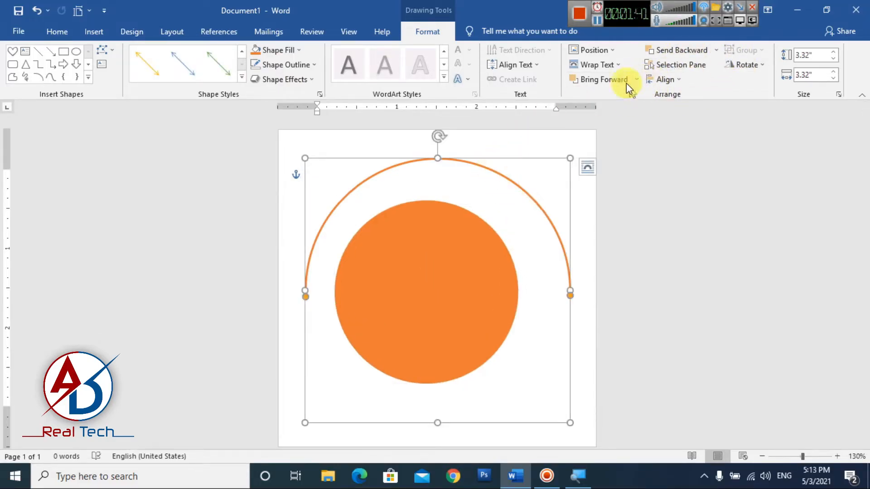
click(666, 80)
click(678, 111)
click(668, 81)
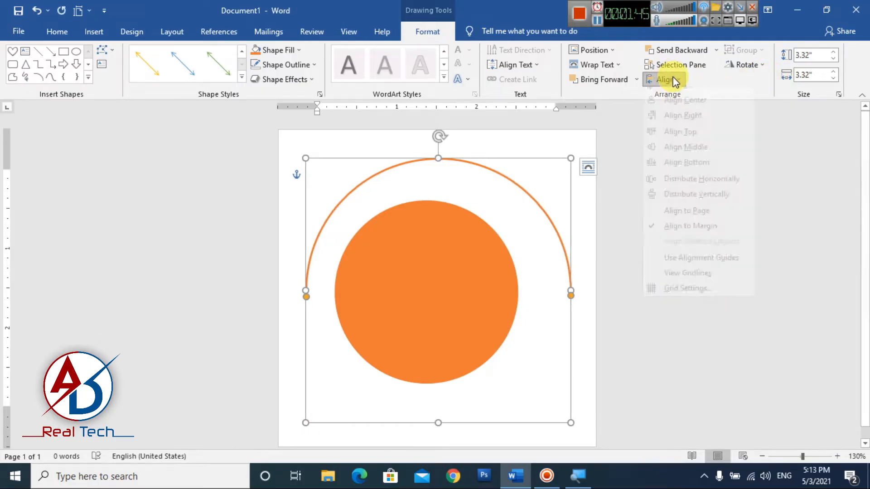
click(759, 200)
click(460, 277)
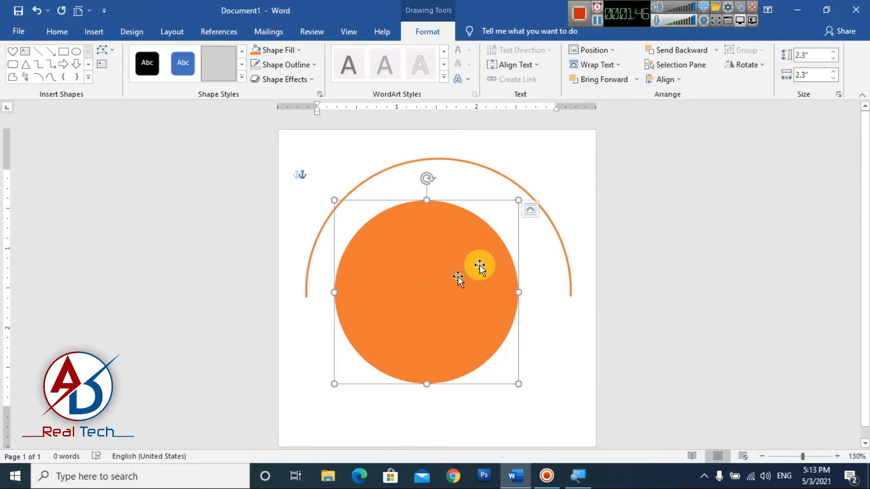
click(666, 80)
click(679, 111)
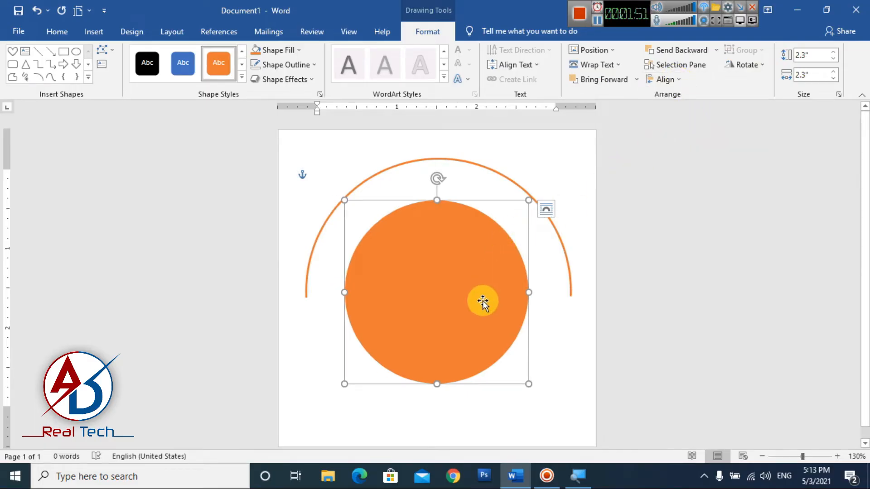
Shrink the orange circle to about 2.22" in diameter and center it horizontally with Align Center
click(752, 320)
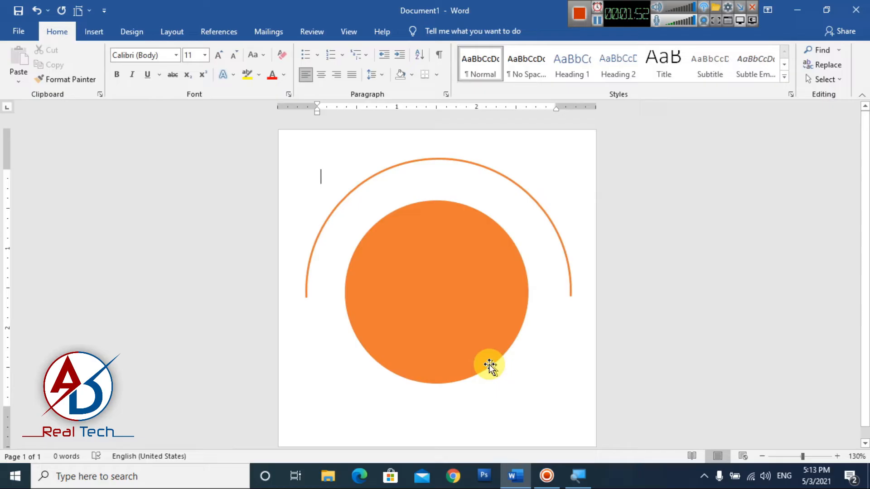
click(458, 324)
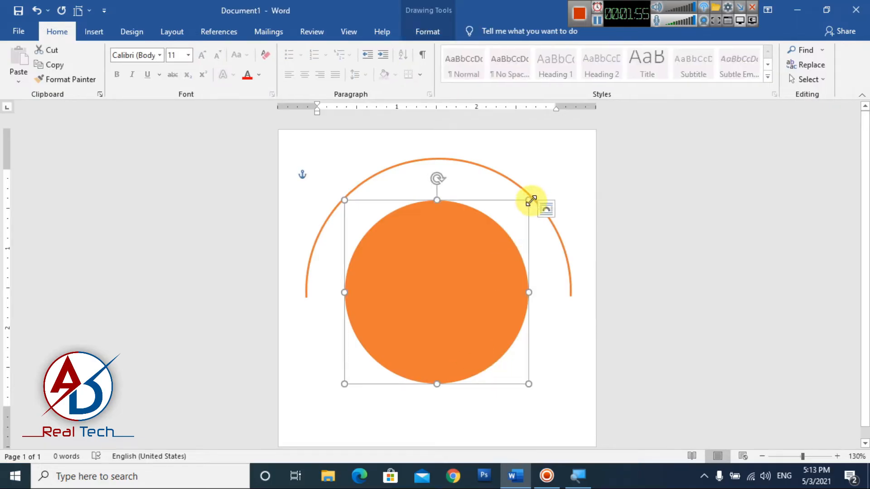
mouse_move(524, 201)
mouse_down()
mouse_move(516, 206)
mouse_move(522, 200)
mouse_up()
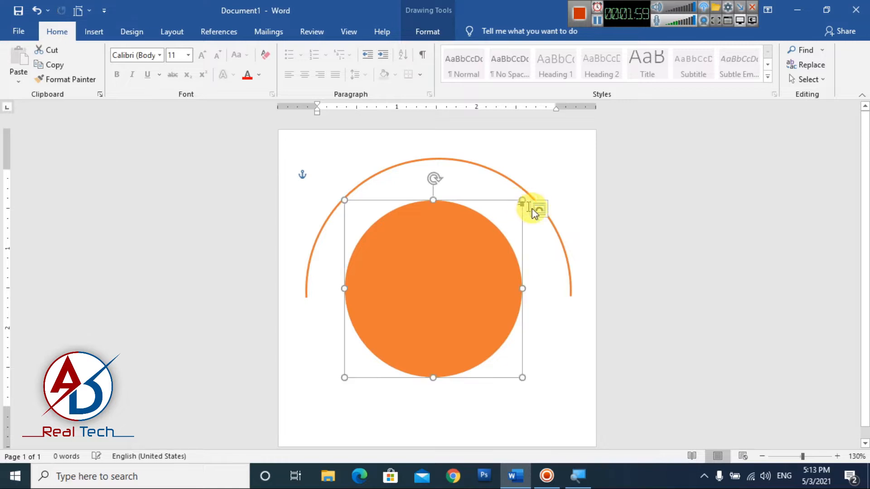
click(427, 31)
click(665, 79)
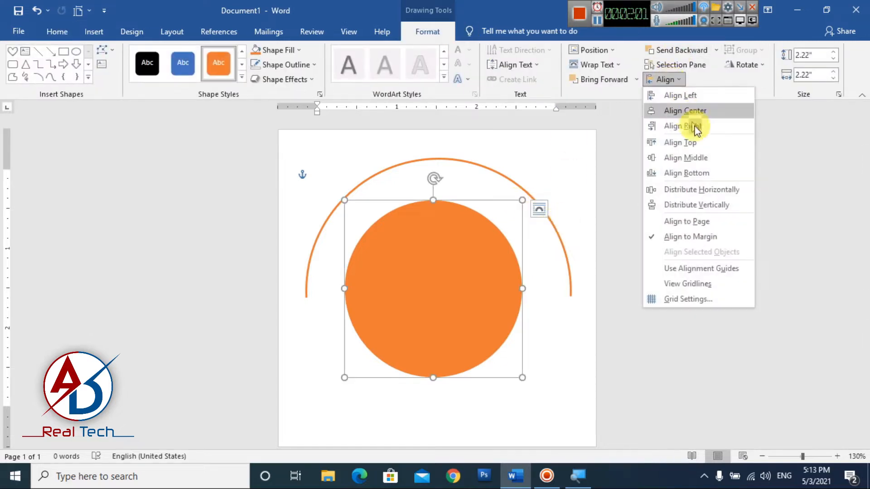
click(694, 114)
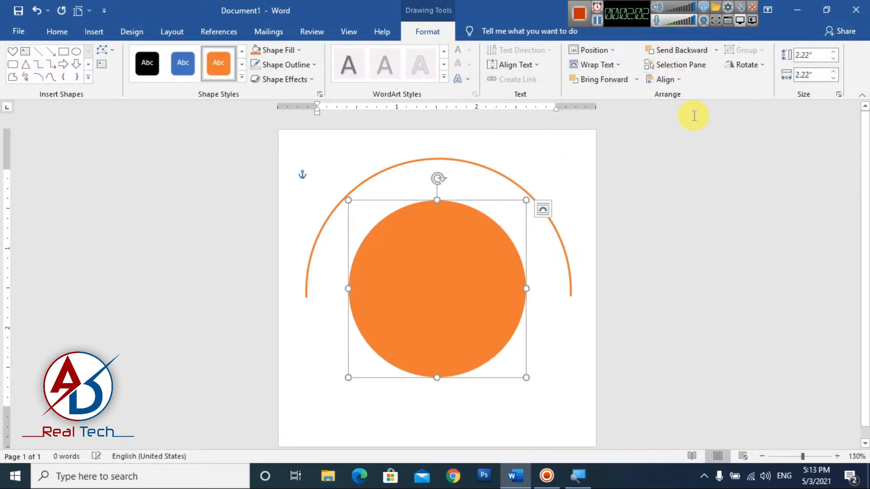
click(784, 318)
scroll(483, 295, down, 1)
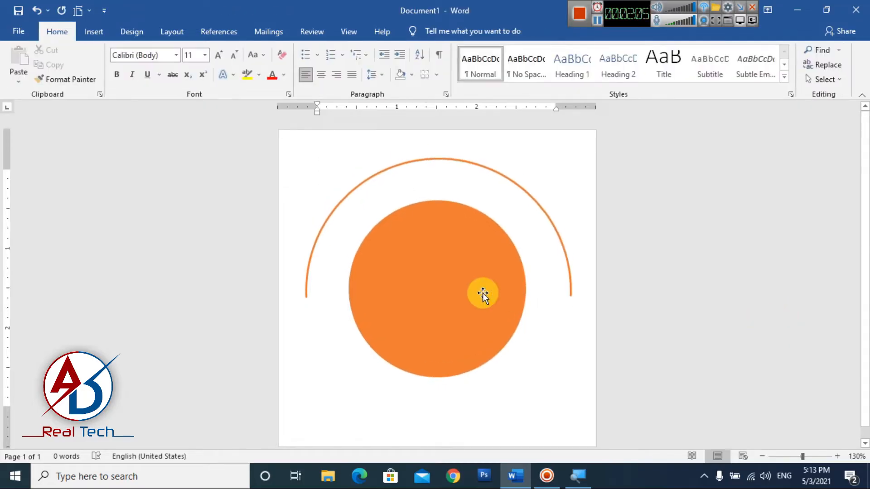
scroll(493, 304, up, 1)
scroll(493, 306, down, 1)
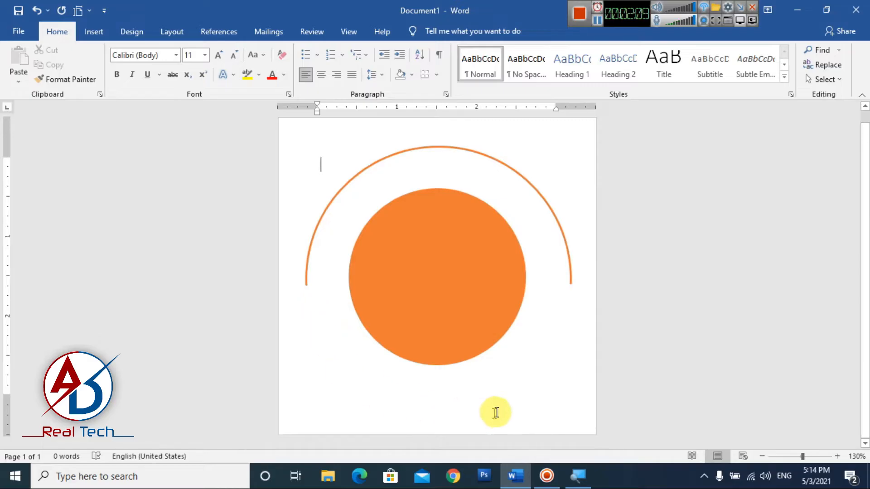
Duplicate the orange circle by copy and paste, and fill the copy with white
click(436, 250)
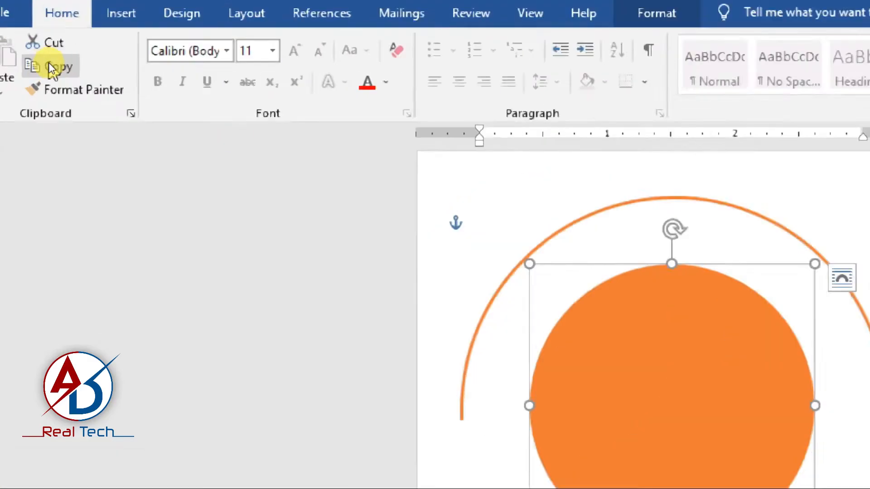
click(49, 64)
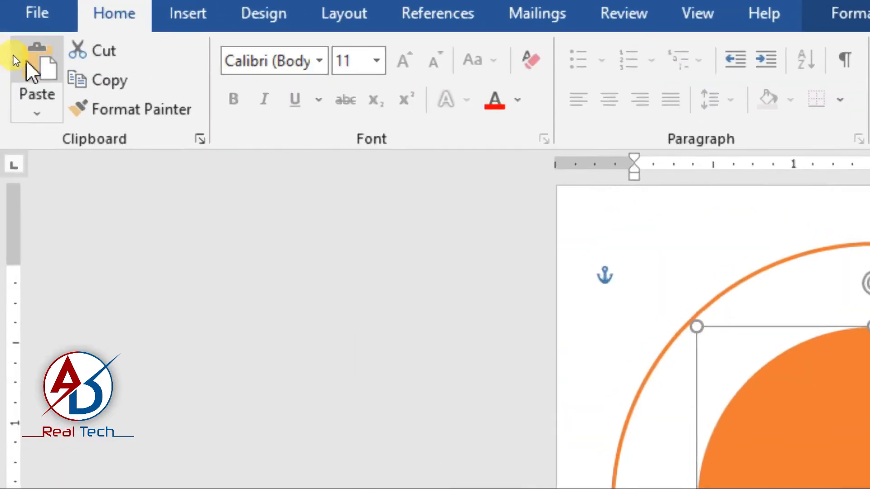
click(18, 59)
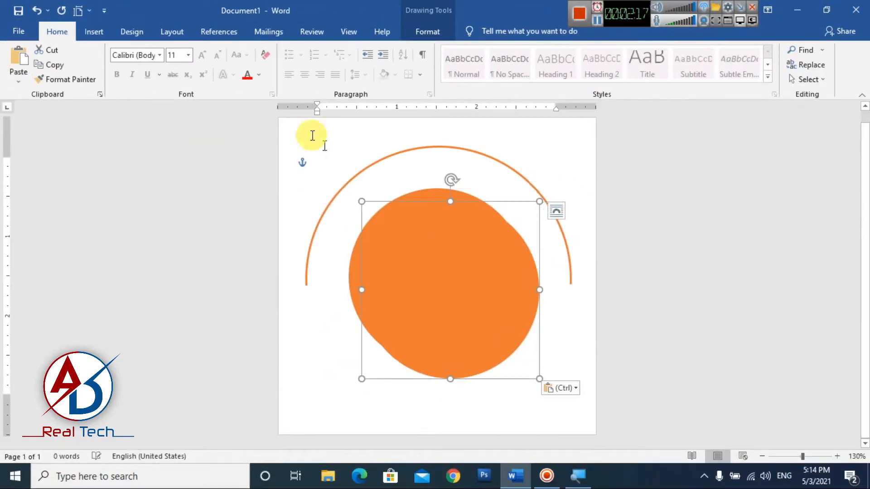
click(426, 31)
click(272, 50)
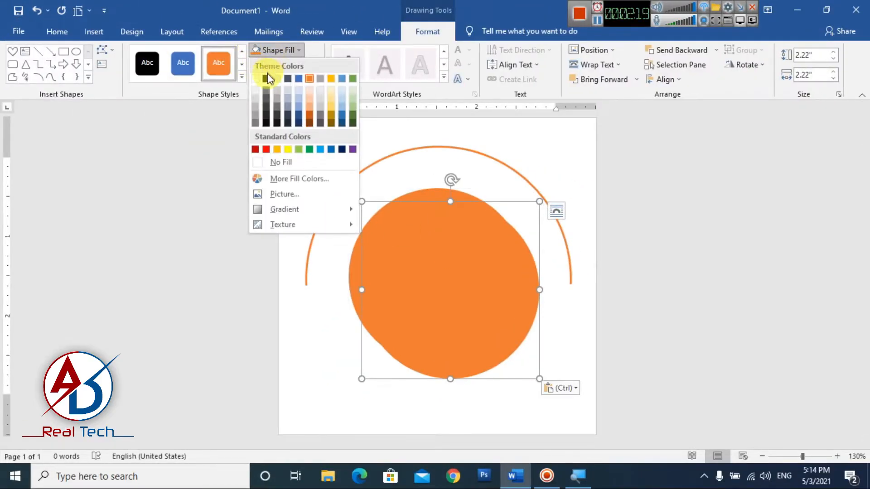
click(255, 78)
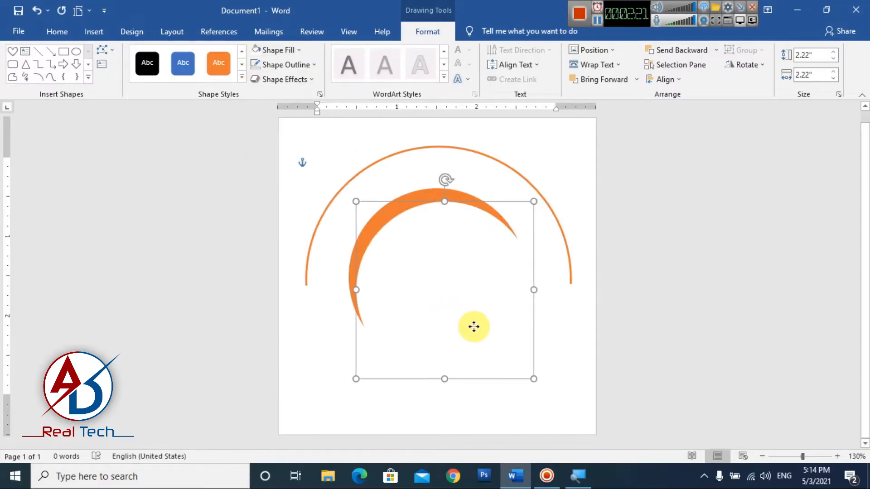
Move the white circle over the lower part of the orange circle to form a crescent, and resize it to about 1.96" high by 2.14" wide
drag(474, 326, 469, 334)
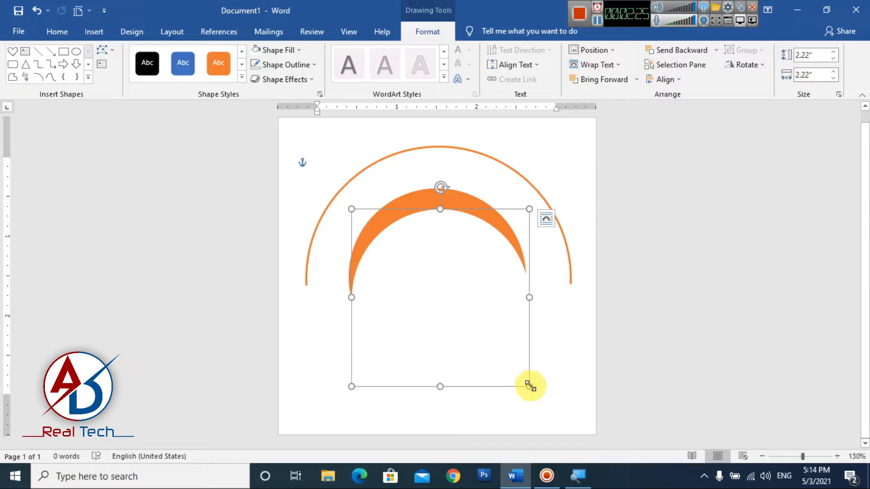
drag(529, 386, 520, 371)
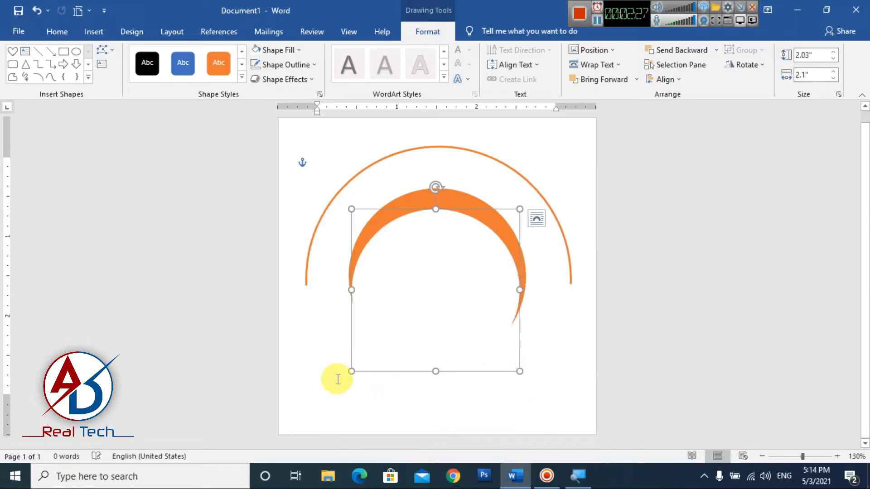
drag(351, 371, 353, 365)
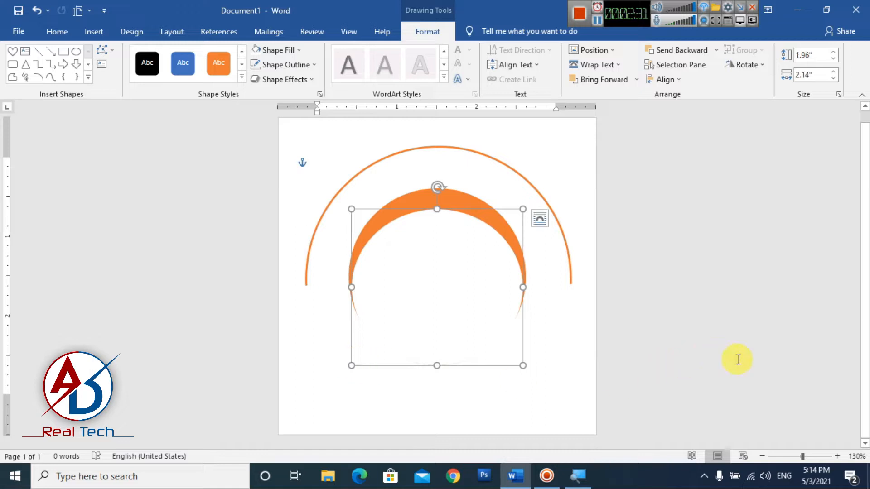
click(662, 376)
Extend both ends of the thin outer arc slightly downward to matching heights
scroll(485, 317, down, 4)
scroll(483, 333, up, 5)
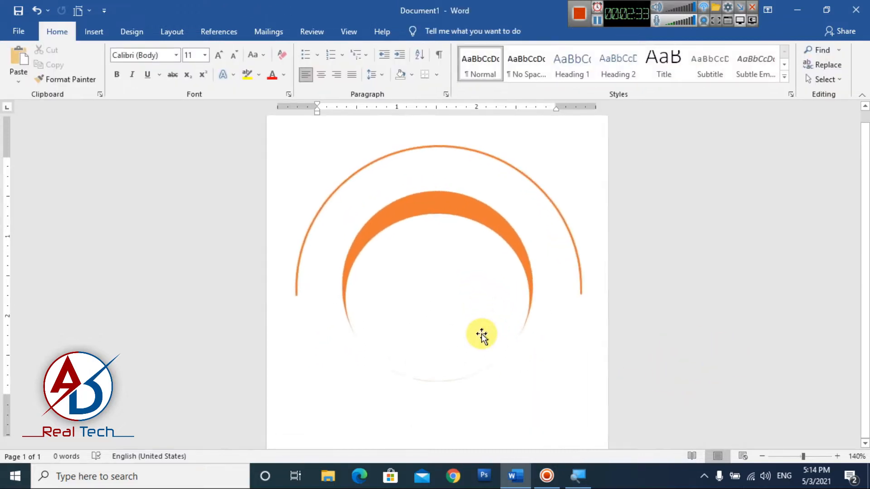
click(297, 269)
drag(297, 294, 298, 313)
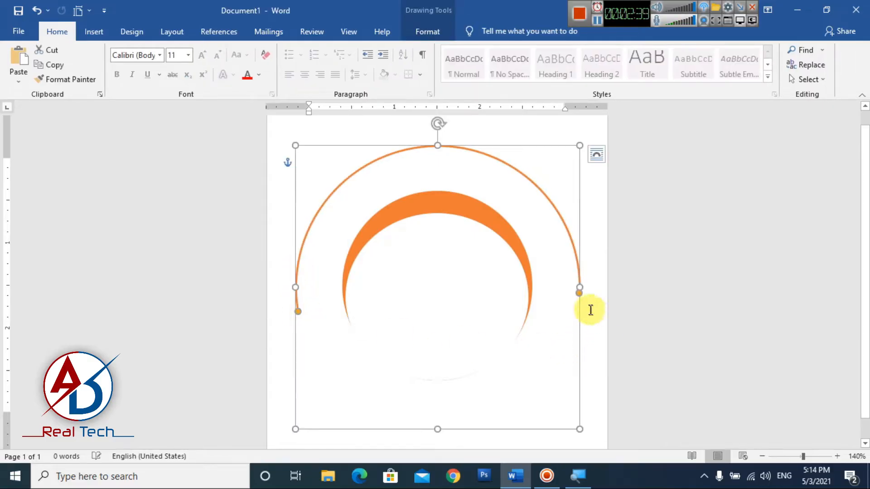
drag(579, 295, 578, 306)
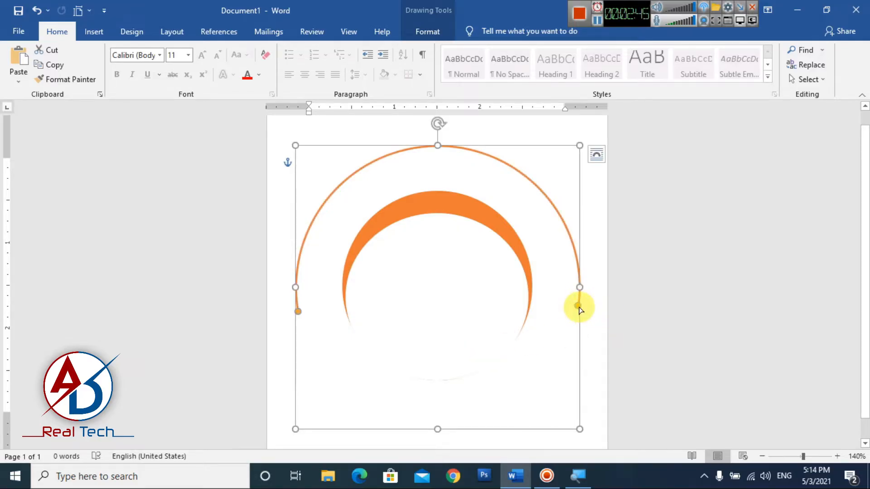
drag(580, 308, 579, 314)
Nudge the white circle slightly downward over the orange circle
click(411, 312)
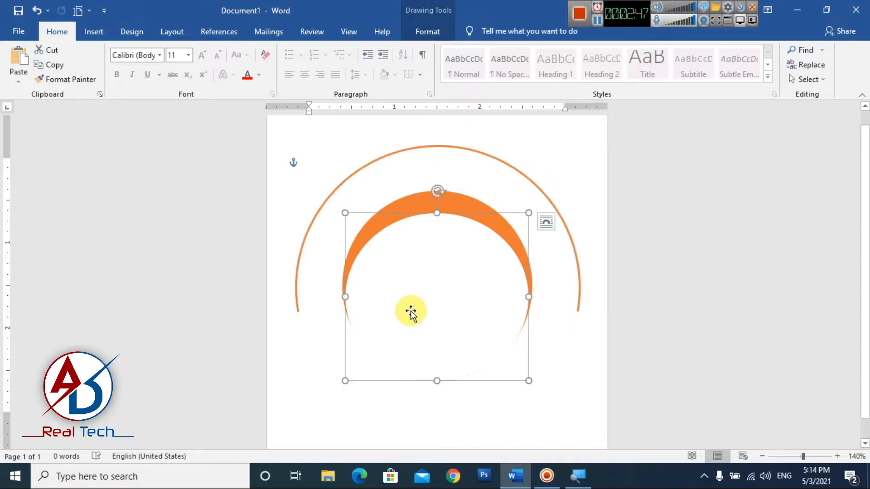
key(Down)
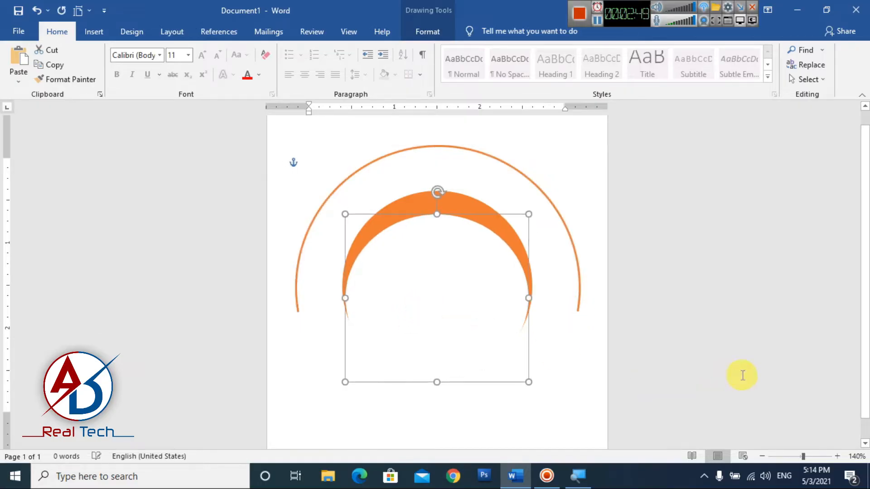
click(740, 375)
scroll(498, 324, down, 3)
scroll(498, 323, down, 2)
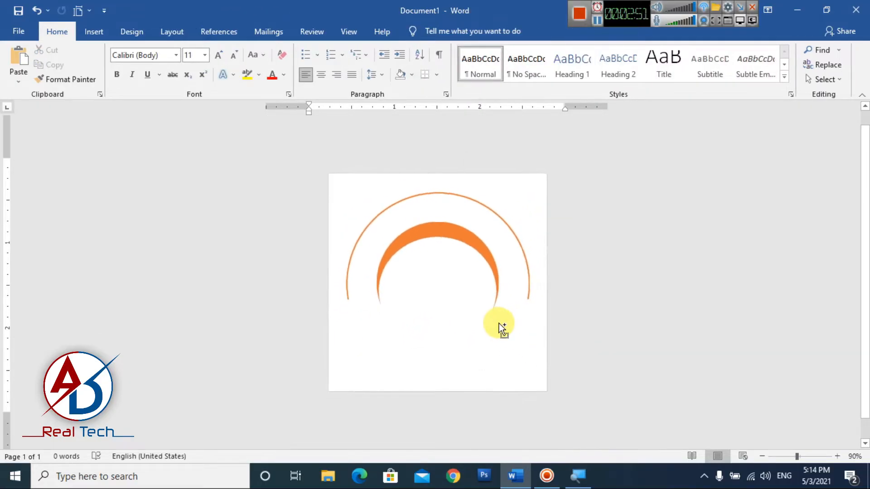
Shrink the white circle slightly from its center so the orange crescent's ends wrap further down on both sides
scroll(412, 300, up, 2)
click(407, 328)
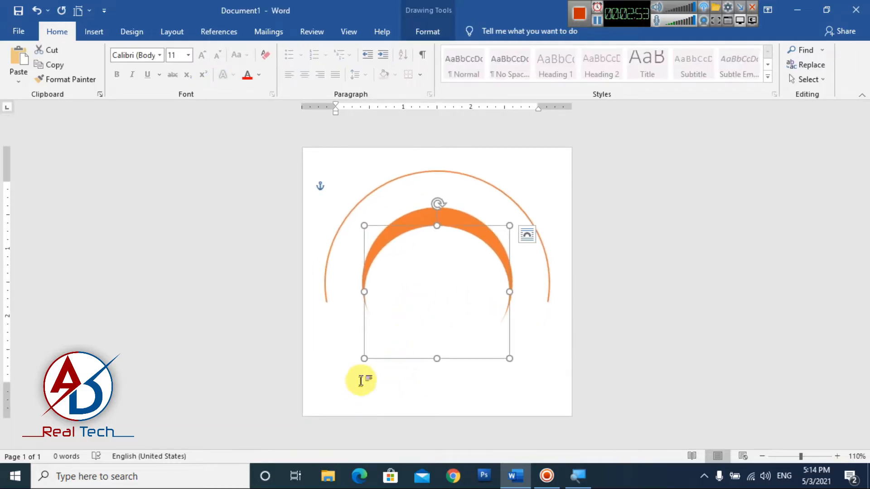
drag(367, 358, 369, 357)
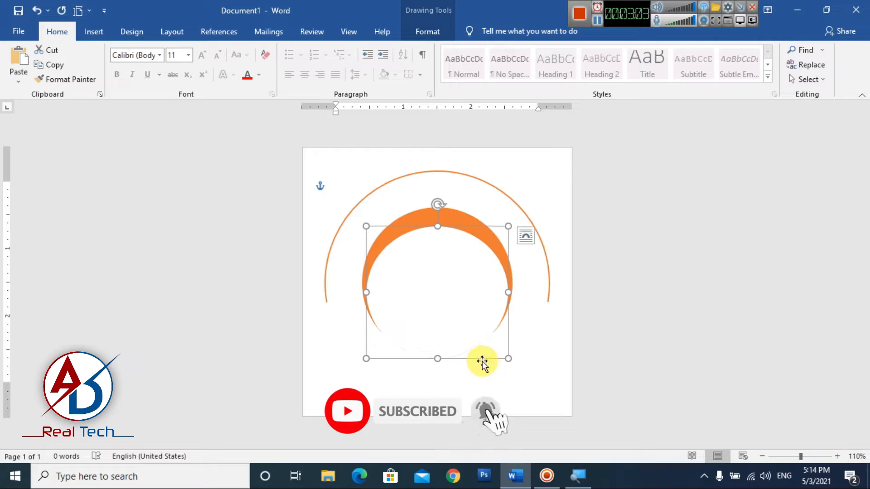
click(666, 307)
scroll(461, 321, up, 5)
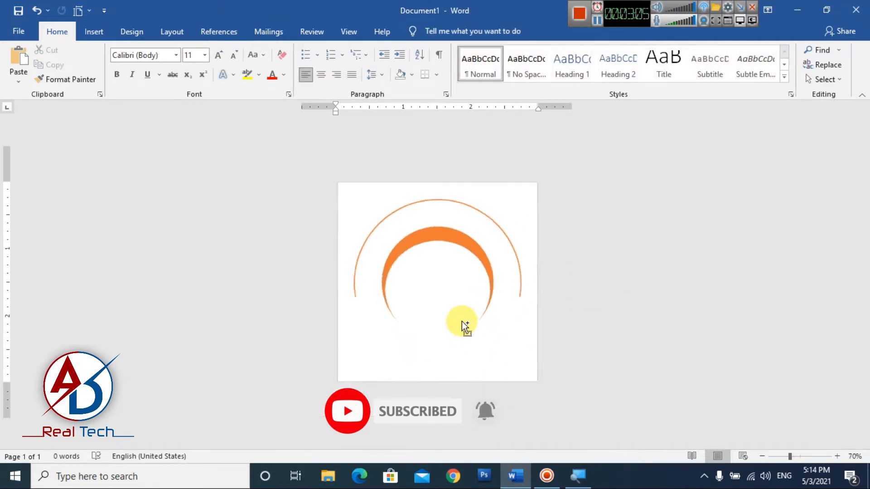
scroll(463, 327, down, 3)
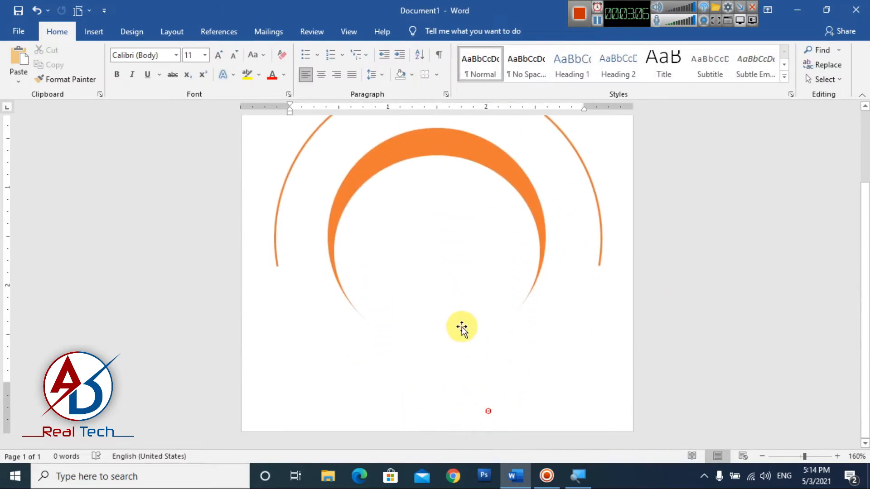
click(452, 311)
click(668, 316)
scroll(498, 332, down, 6)
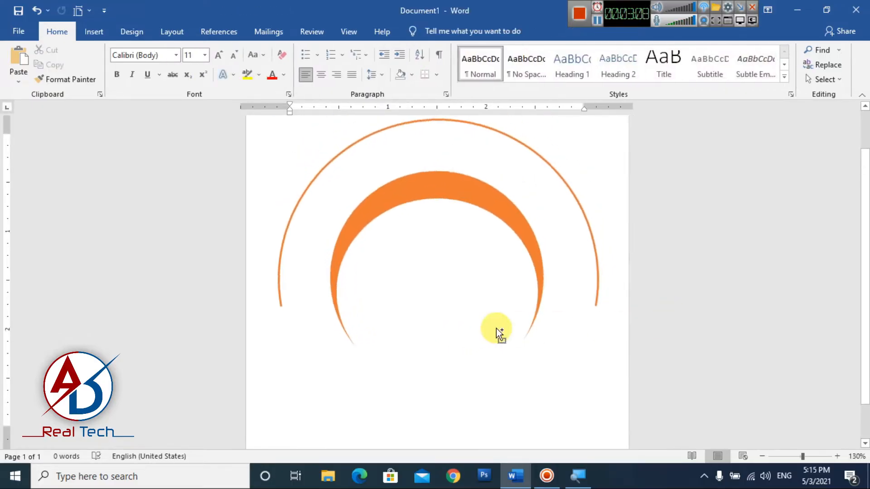
scroll(496, 335, up, 2)
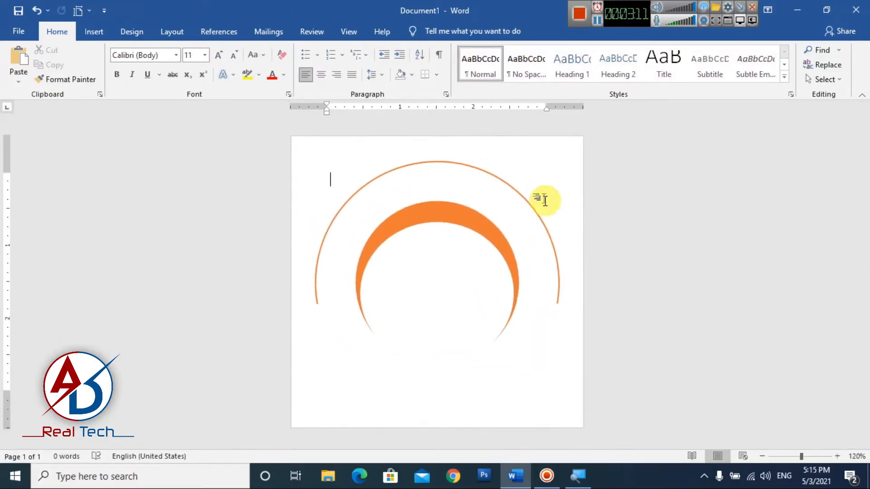
Group the orange circle and the white circle into one crescent object
click(453, 217)
shift+click(450, 265)
right_click(451, 265)
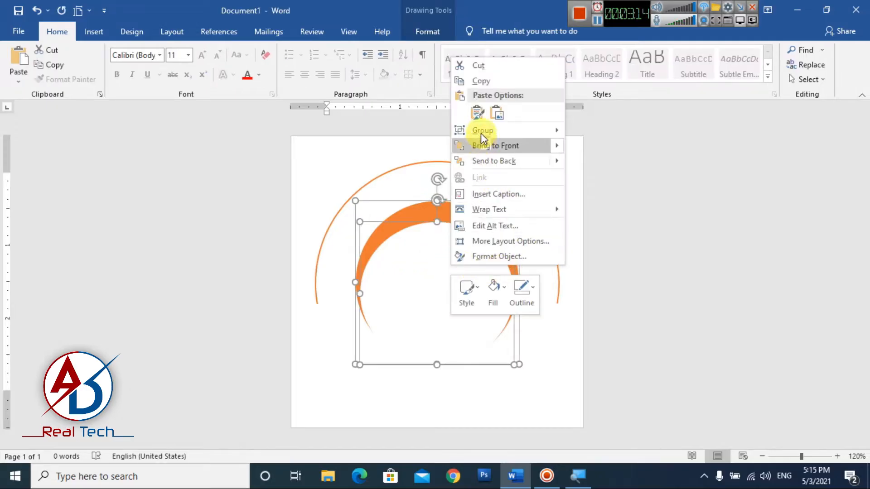
mouse_move(482, 144)
click(588, 131)
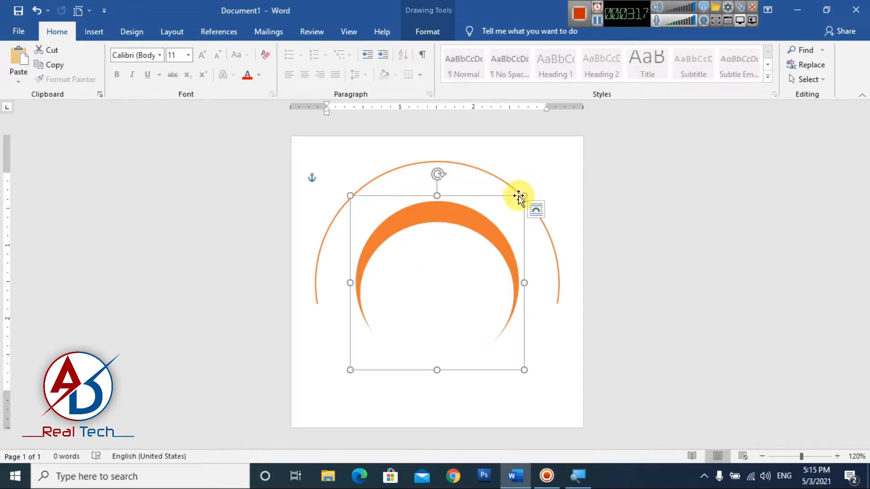
Enlarge the crescent group from its center to about 2.49" by 2.47" and center it horizontally with Align Center
drag(525, 196, 530, 198)
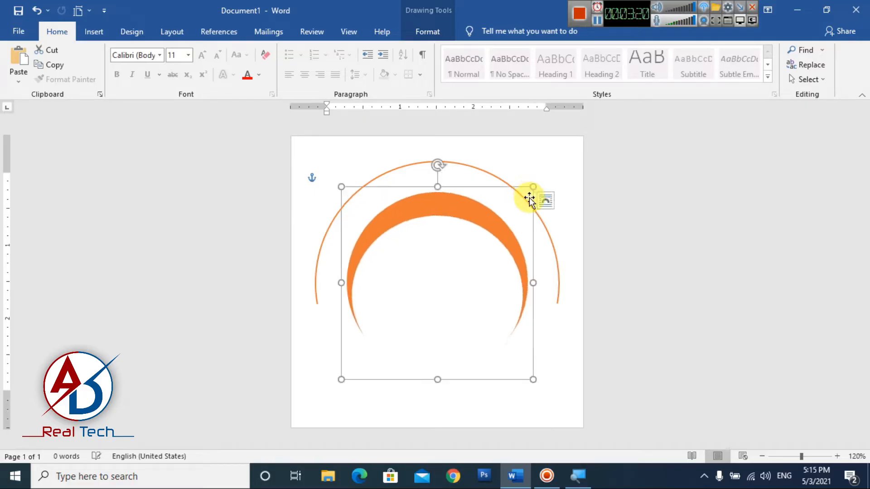
click(433, 33)
click(665, 79)
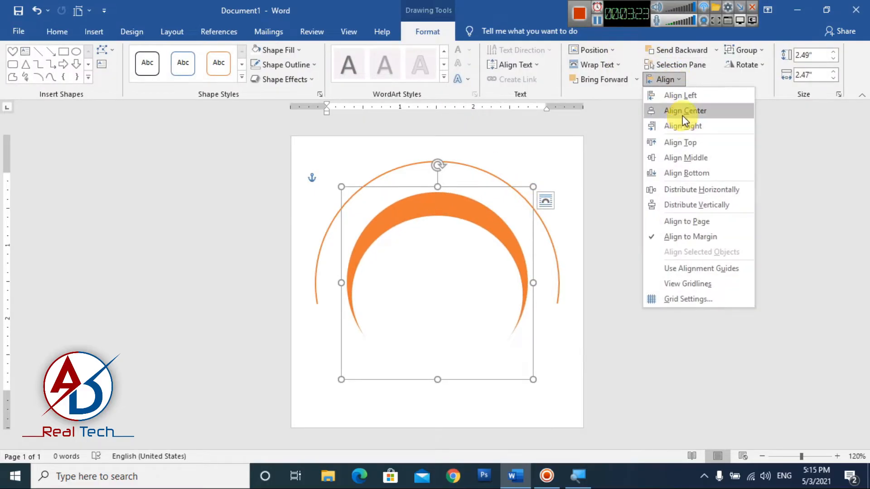
click(683, 115)
click(688, 303)
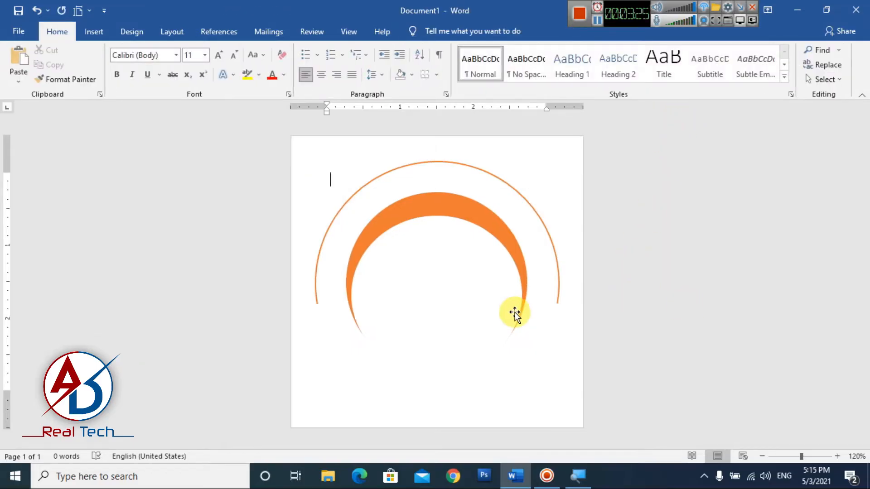
Center the thin outer arc horizontally with Align Center
click(554, 247)
click(427, 31)
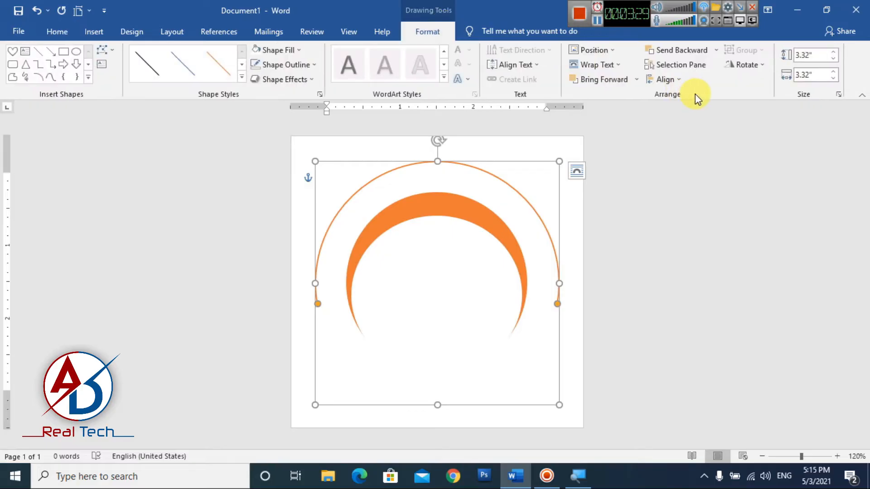
click(668, 82)
click(681, 110)
click(685, 190)
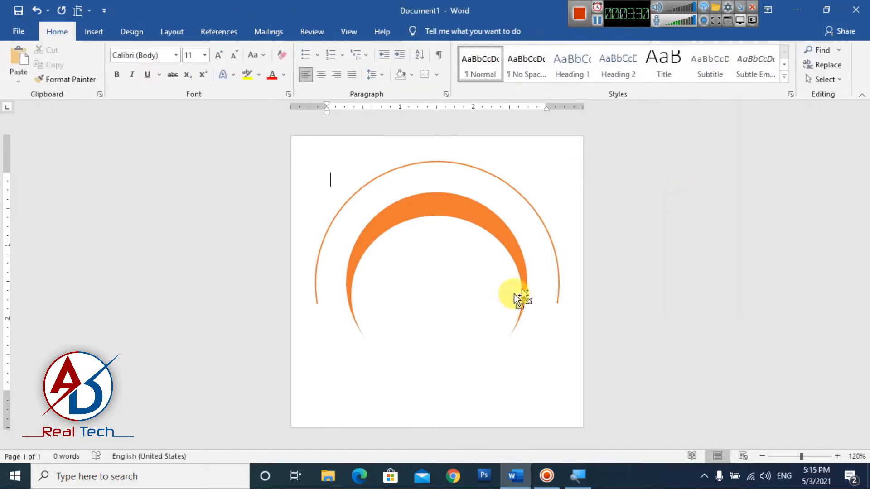
Shrink the crescent group from its center to about 2.23" by 2.22" and center it horizontally with Align Center
ctrl+scroll(507, 333, down, 4)
ctrl+scroll(507, 333, up, 5)
click(478, 215)
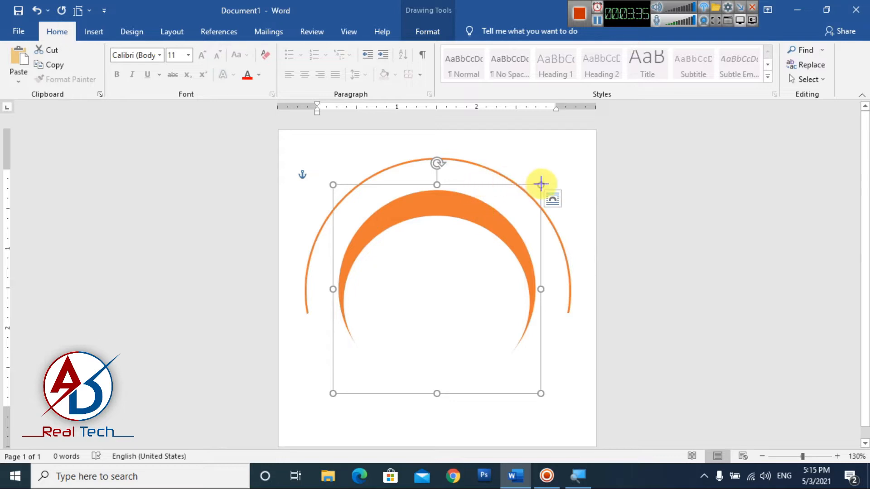
drag(541, 184, 529, 197)
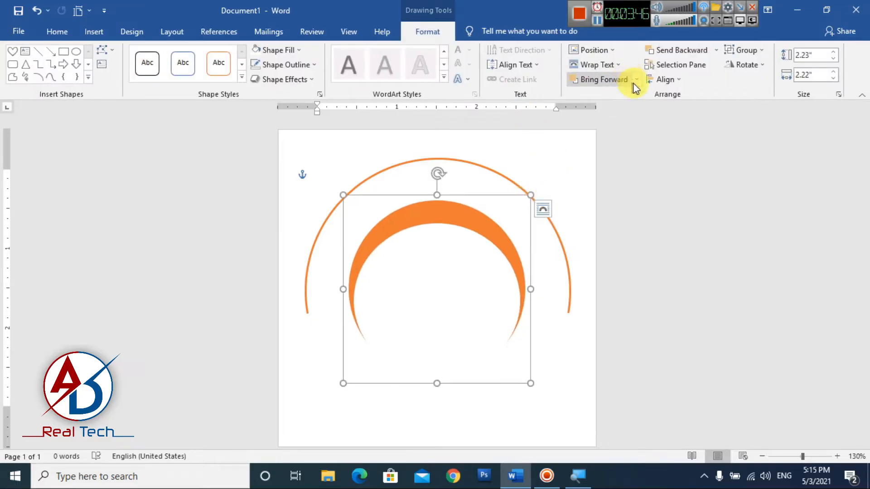
click(666, 80)
click(684, 114)
click(734, 194)
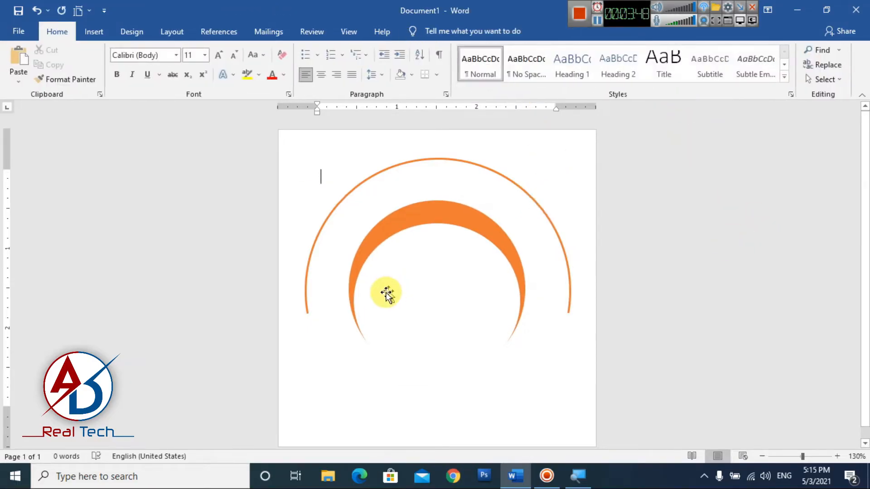
Draw a closed four-point Freeform shape, about 1.37" by 1.29", as a slanted hooked leaf outline below the crescent's left end
scroll(442, 307, down, 6)
scroll(444, 306, up, 5)
scroll(445, 308, down, 2)
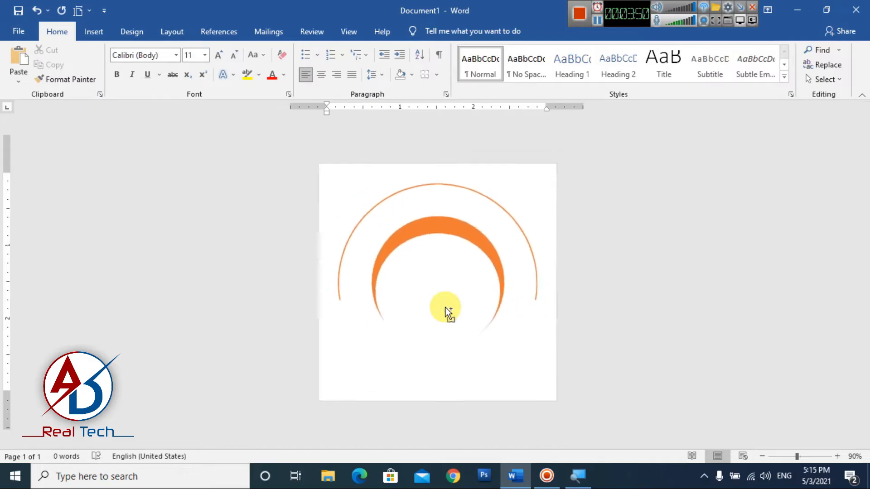
scroll(447, 306, up, 2)
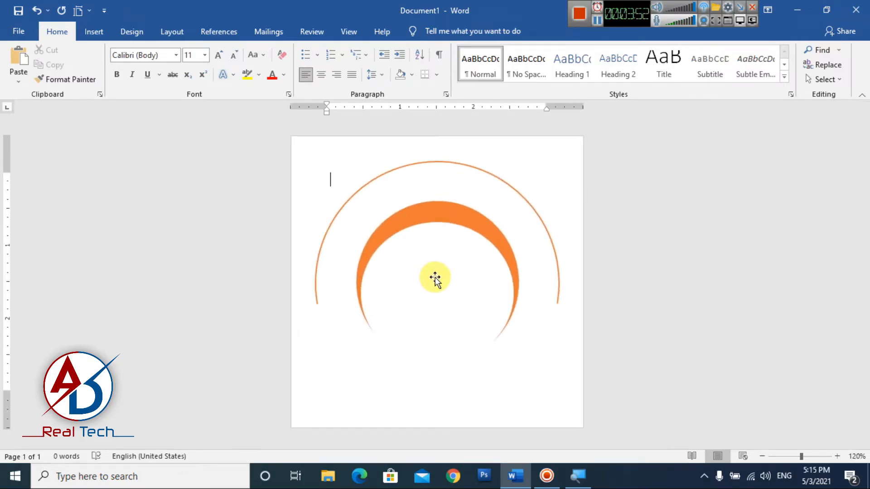
click(93, 32)
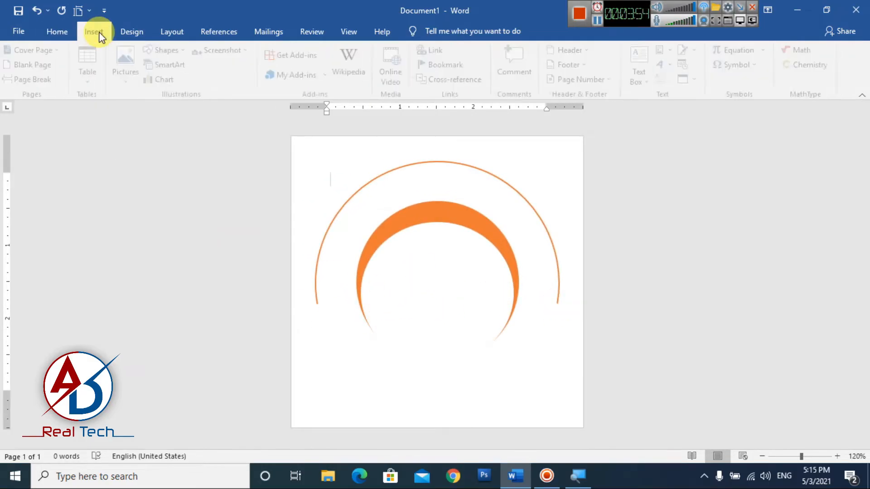
click(175, 52)
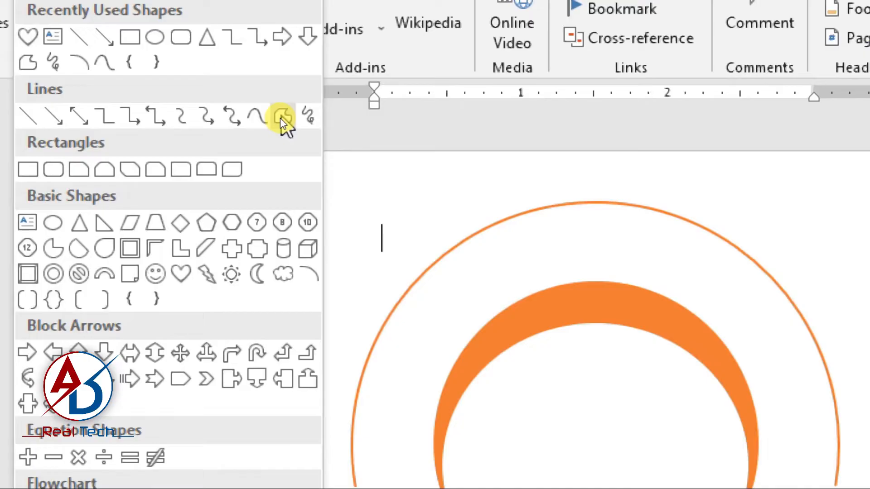
click(280, 118)
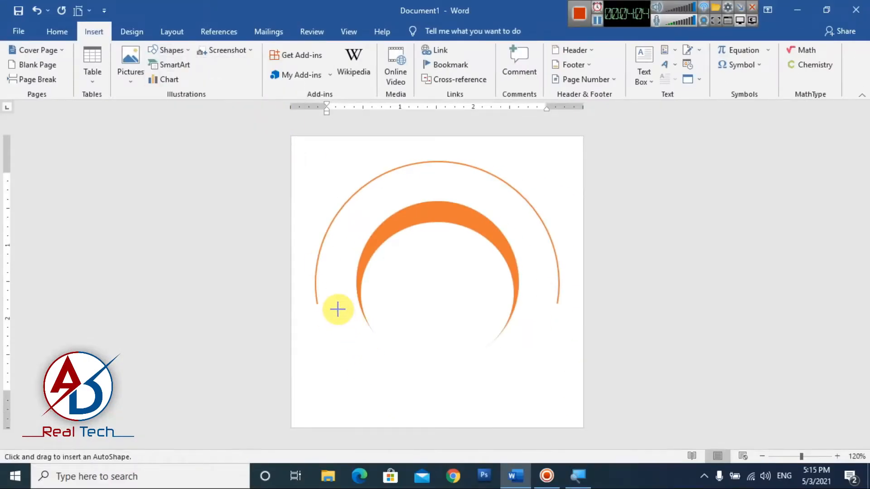
drag(337, 309, 436, 406)
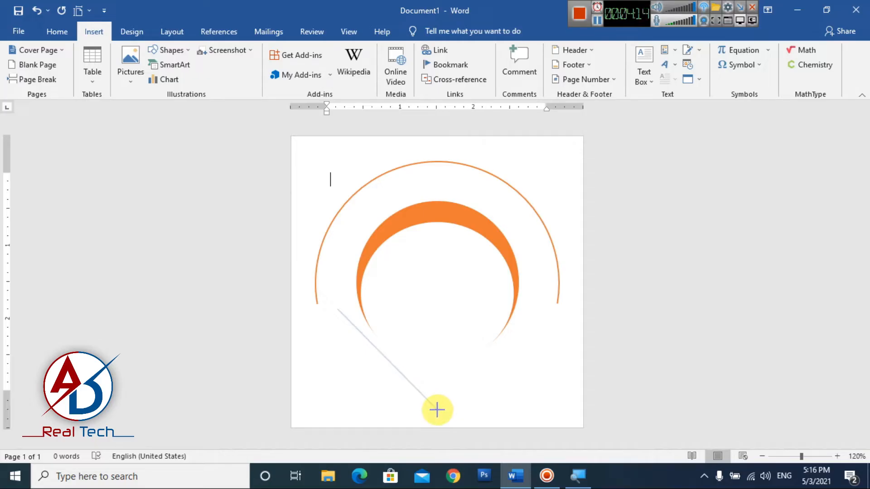
drag(436, 410, 434, 410)
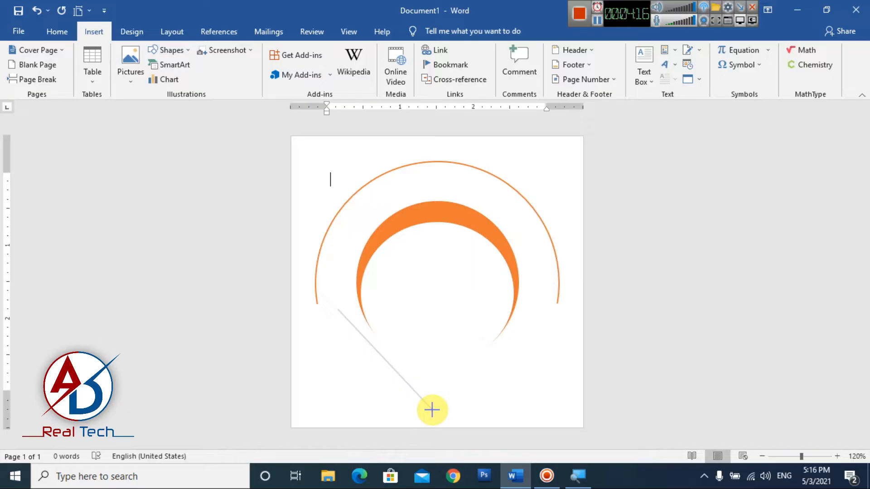
click(432, 410)
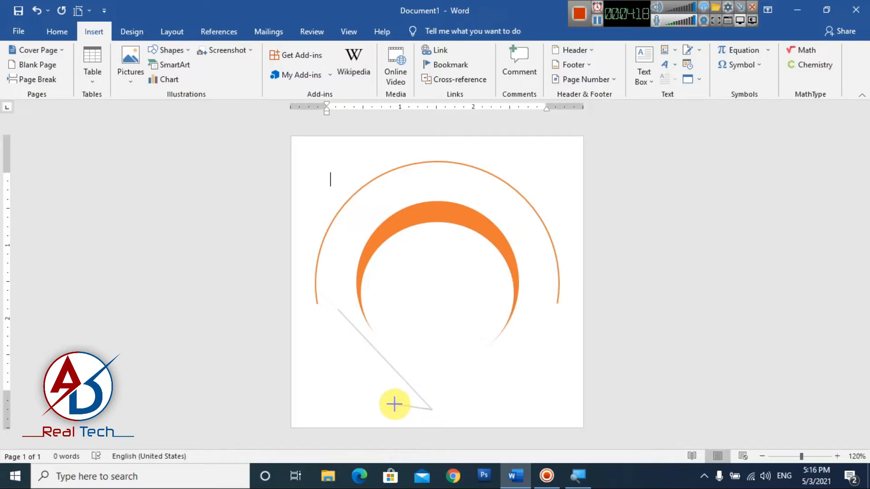
click(363, 389)
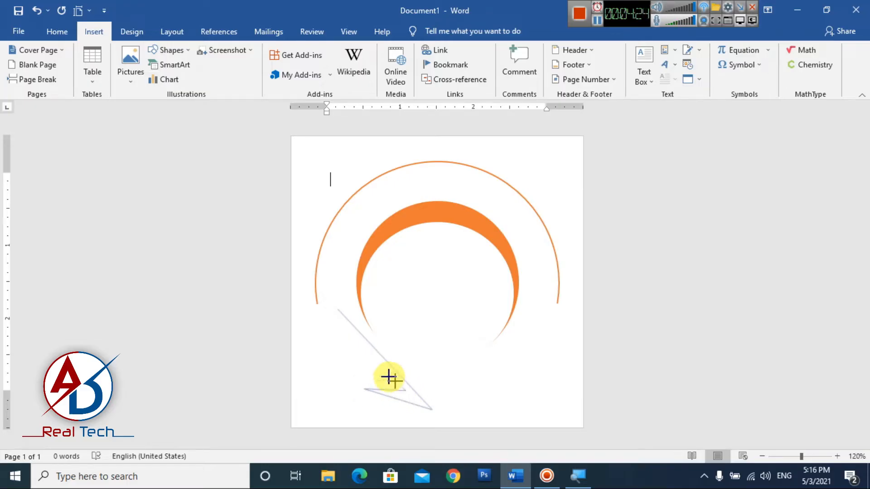
click(339, 312)
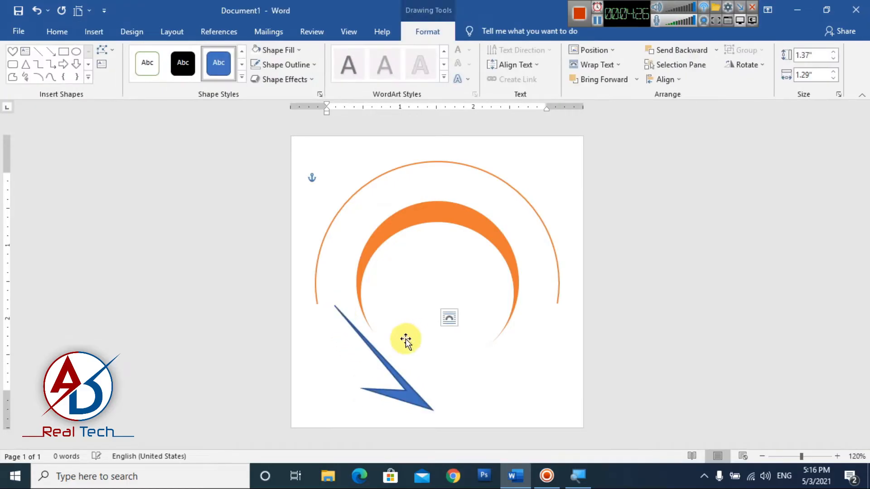
Fill the freeform leaf shape with the theme orange and remove its outline
scroll(404, 338, up, 2)
click(280, 50)
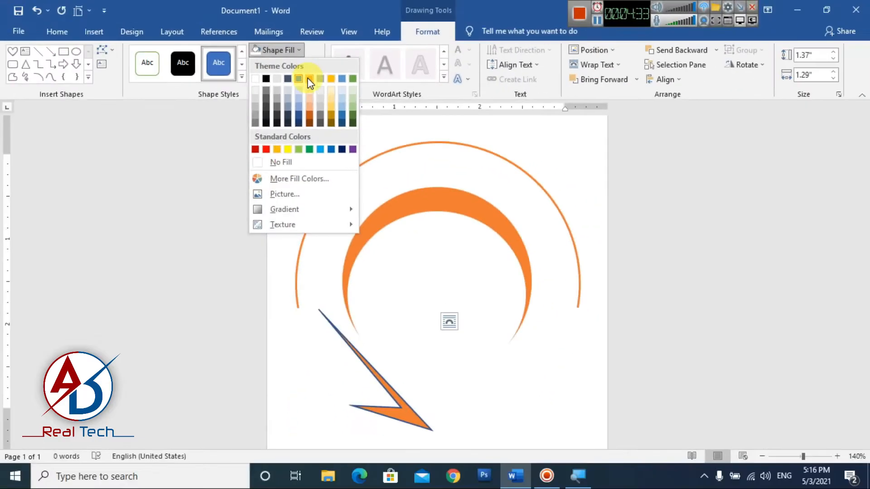
click(309, 80)
click(286, 65)
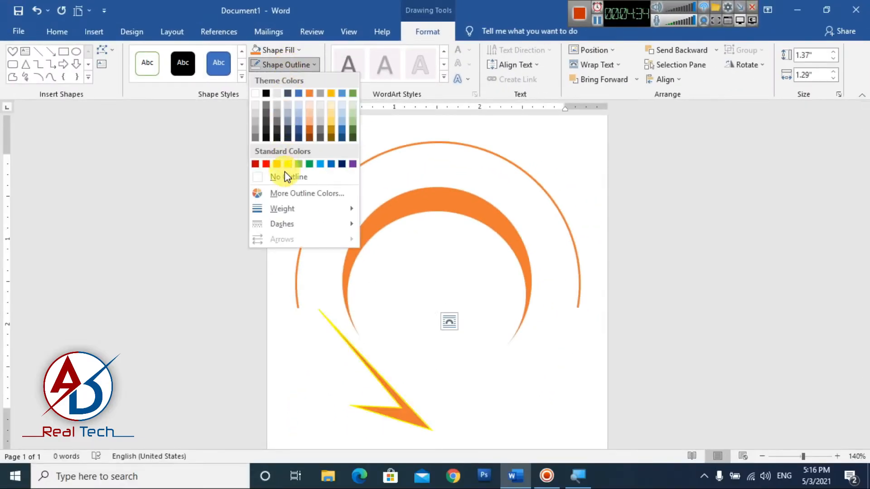
click(296, 179)
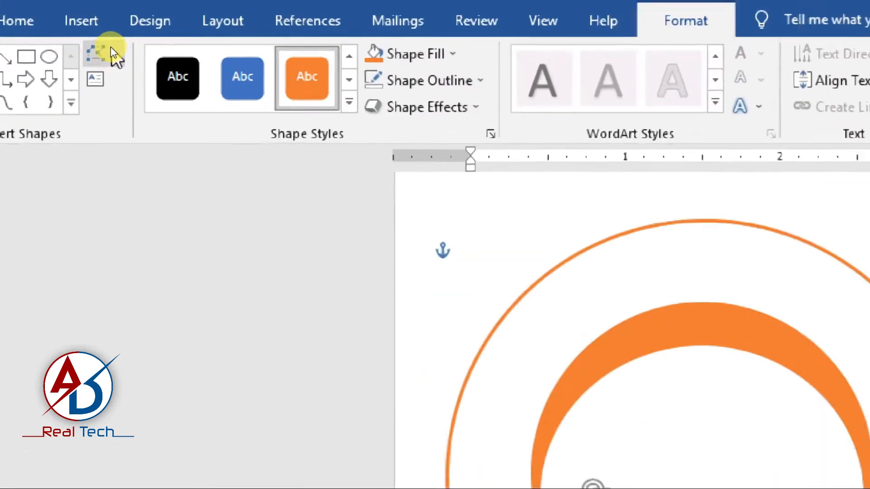
Edit the leaf's points, bowing the lower edge outward from the upper tip and the upper edge outward from the bottom tip
click(108, 54)
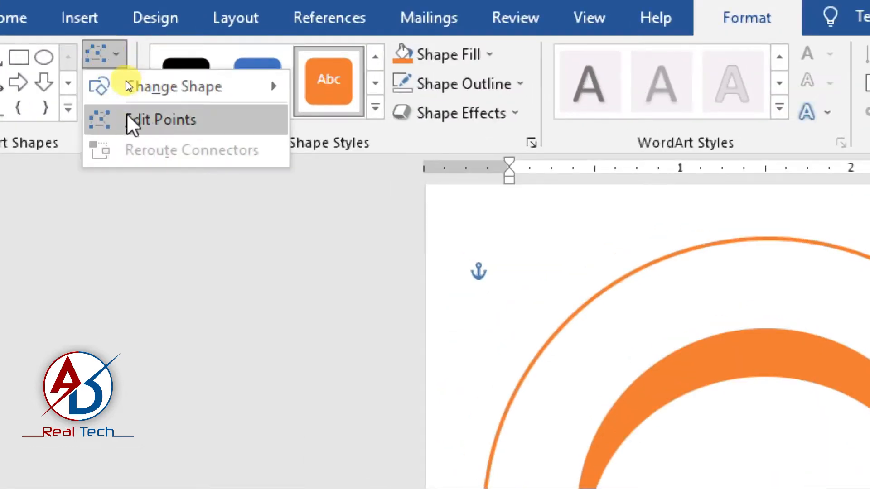
click(160, 120)
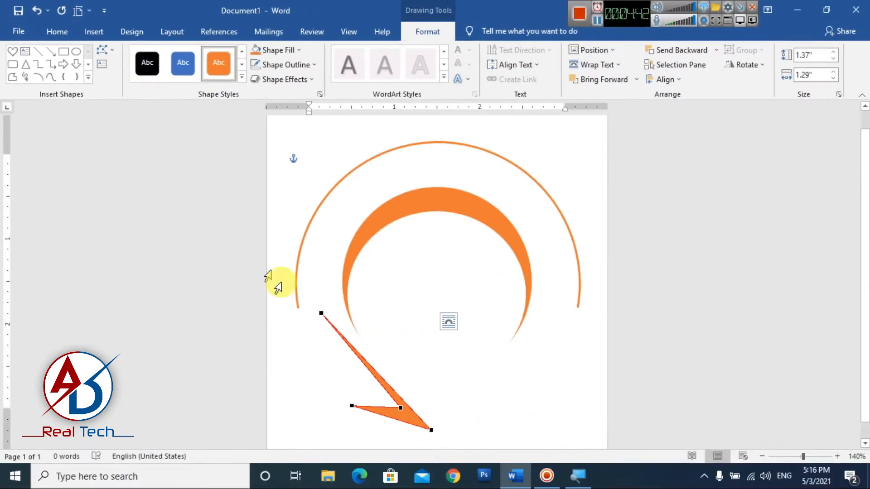
scroll(361, 367, up, 6)
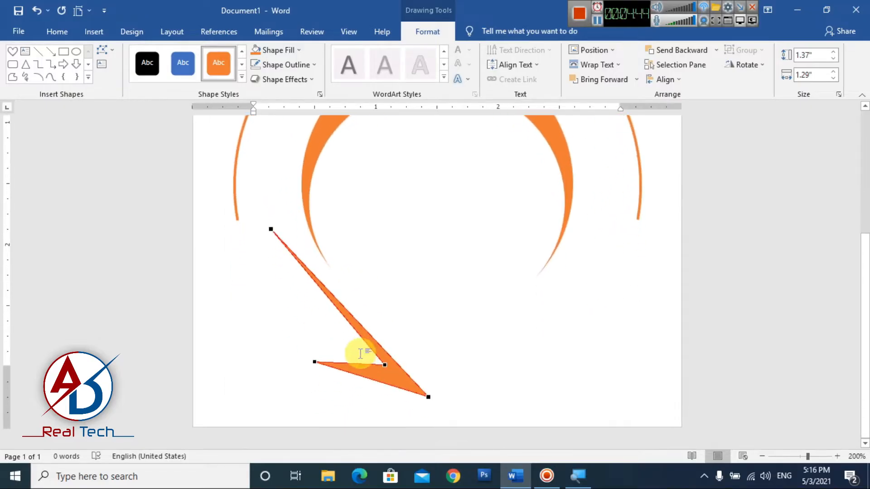
click(270, 229)
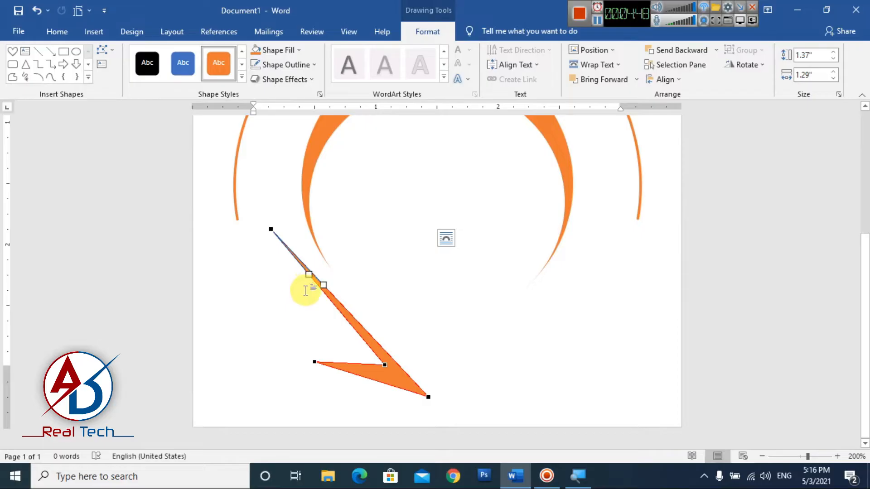
drag(308, 275, 243, 316)
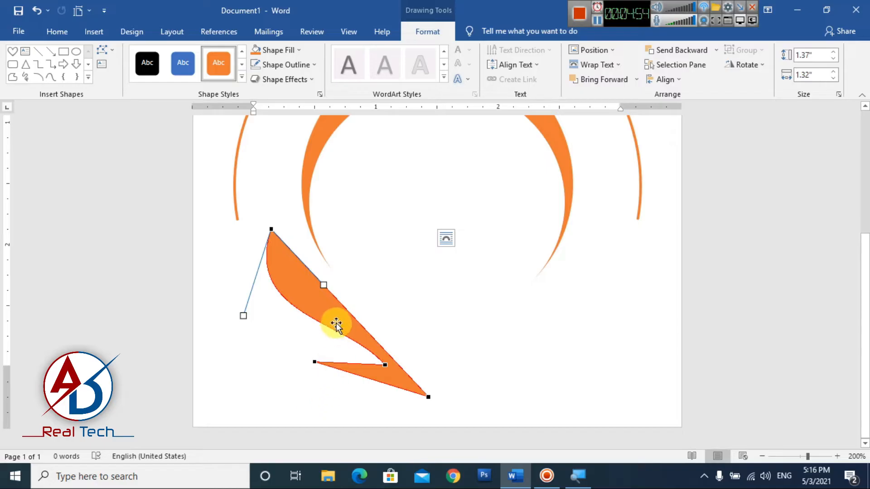
click(428, 397)
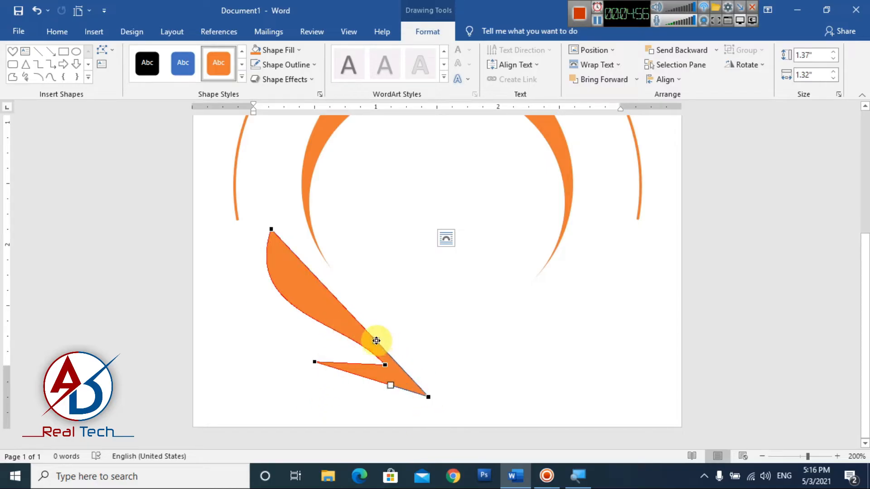
drag(376, 341, 395, 314)
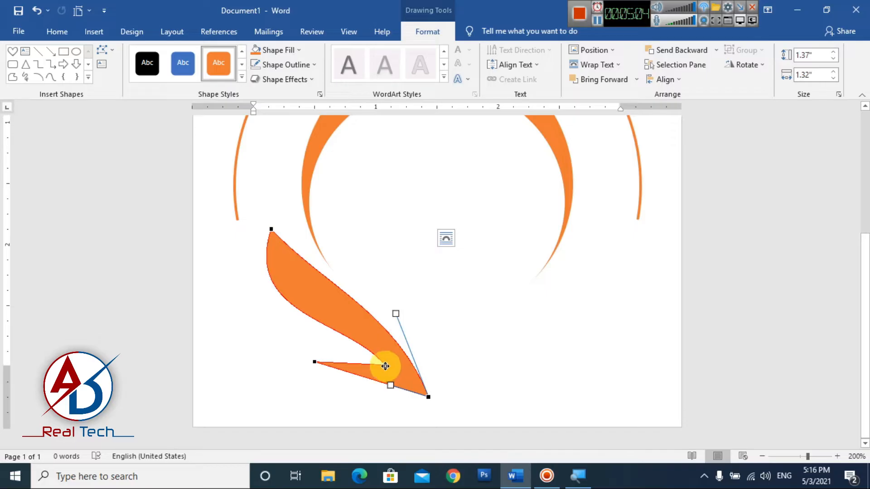
Move the leaf's inner notch point slightly toward the upper edge and deepen the lower curve leaving the upper tip
drag(385, 363, 398, 364)
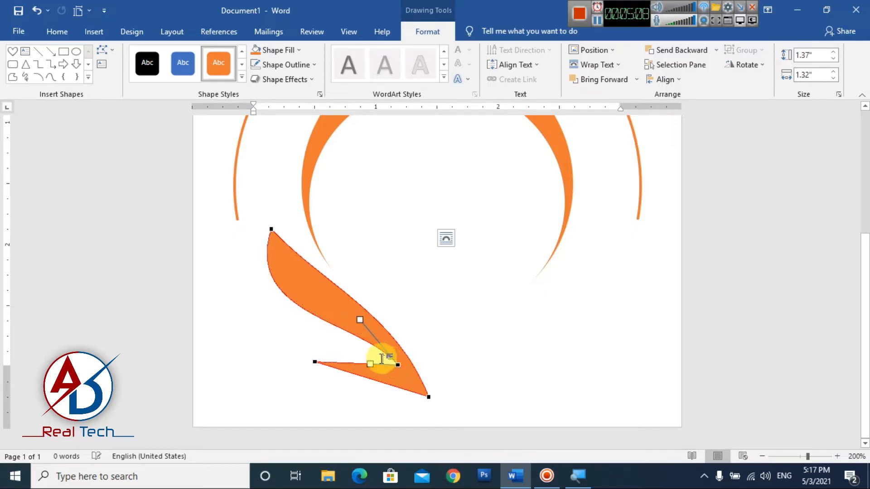
click(271, 232)
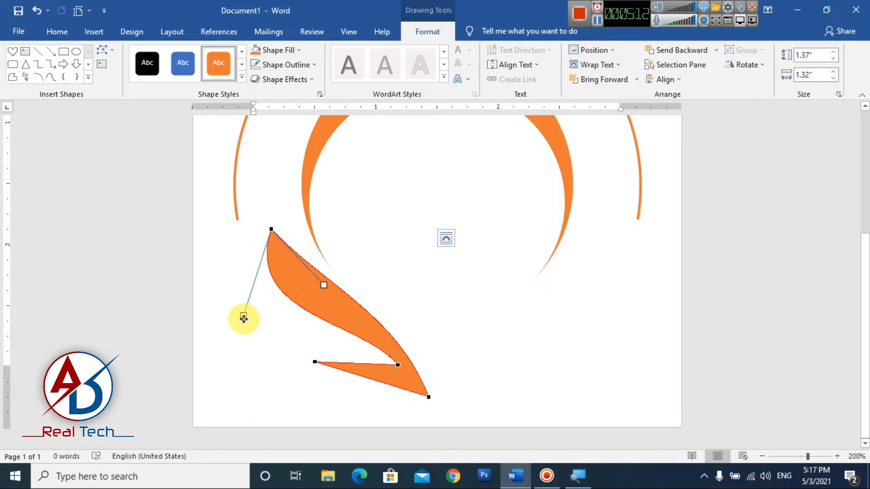
drag(243, 318, 250, 339)
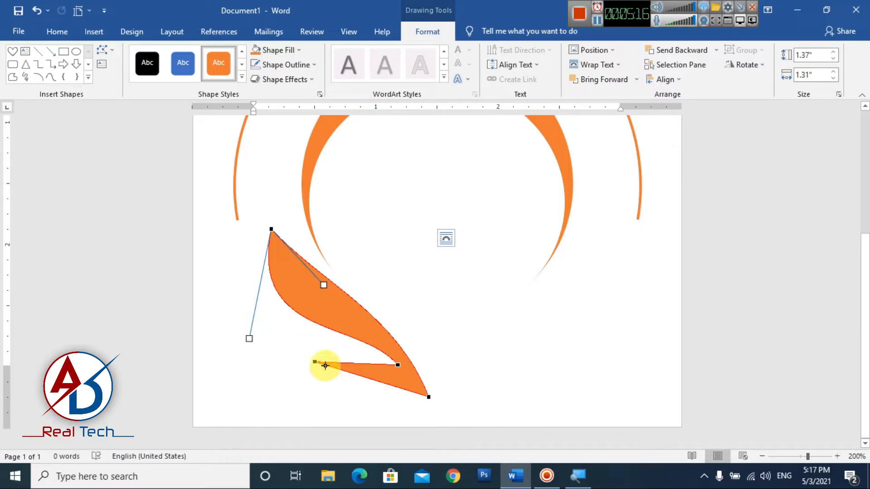
Move the small lobe's tip inward, round the lobe's underside and refine the curve at the notch to finish point editing
drag(316, 362, 334, 358)
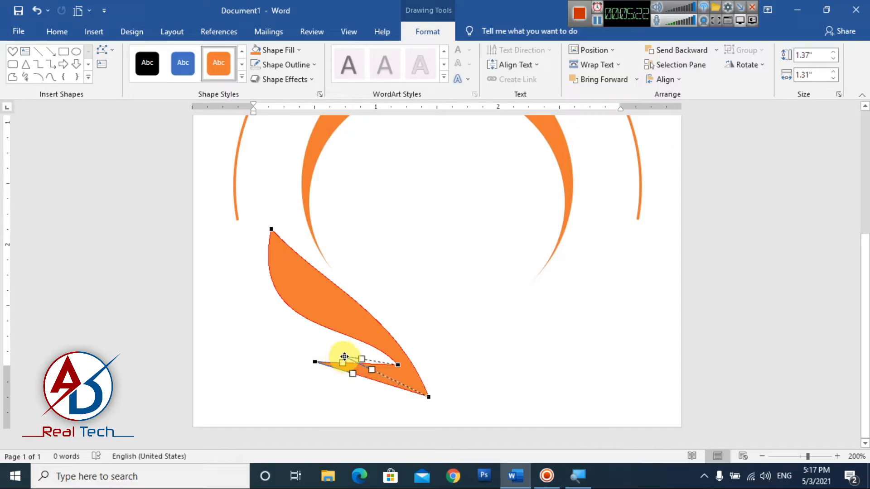
drag(345, 356, 395, 393)
click(428, 397)
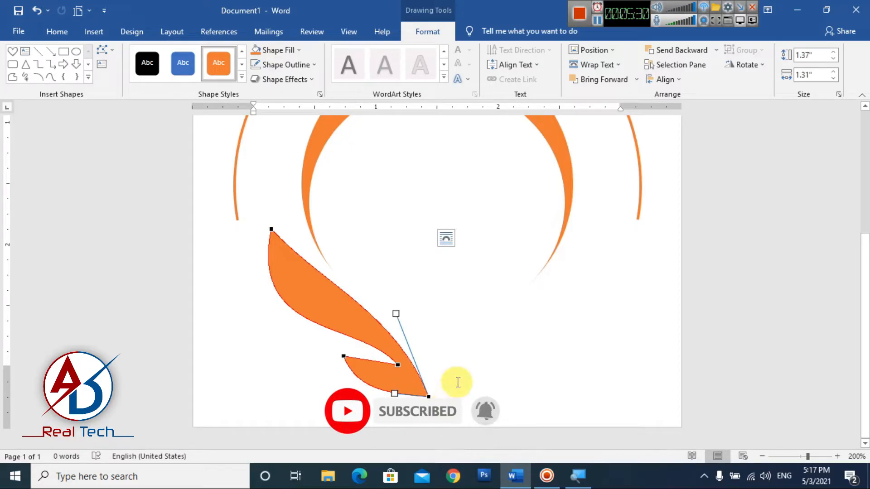
click(343, 356)
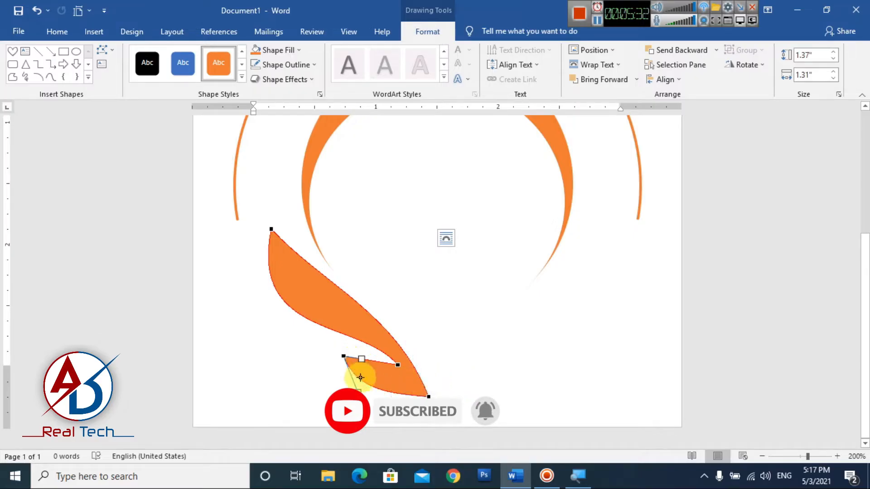
drag(357, 393, 360, 385)
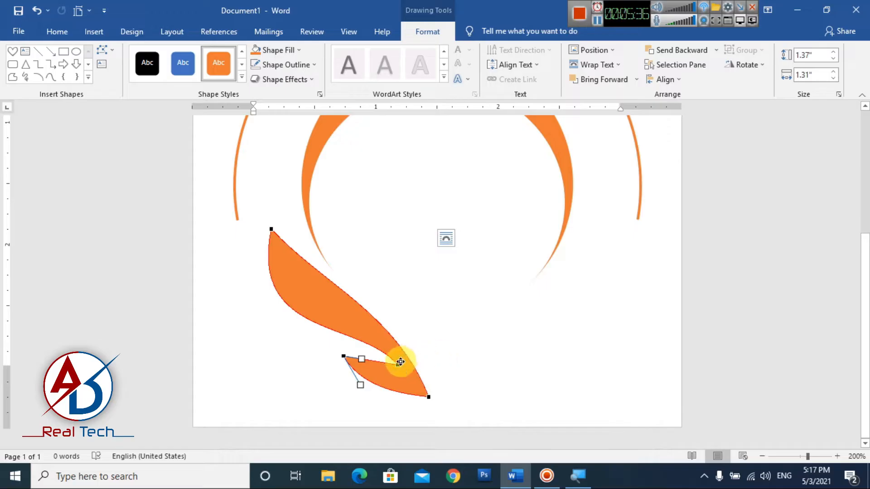
drag(362, 320, 367, 317)
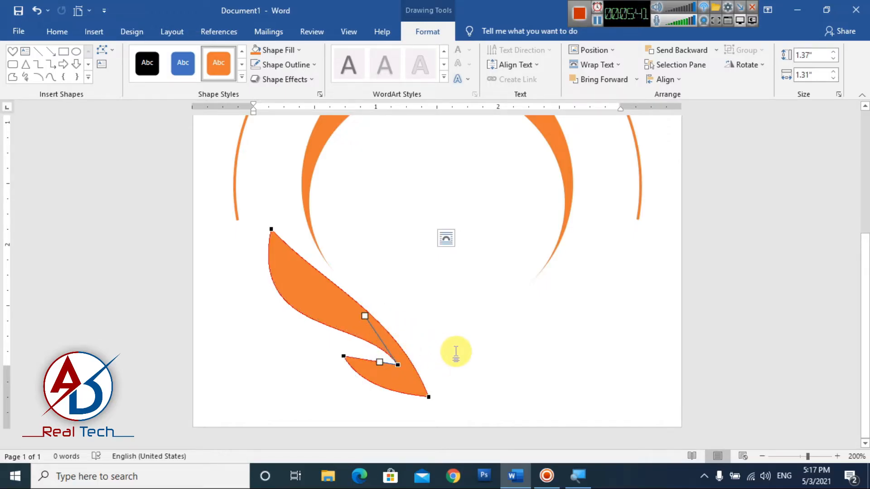
click(456, 352)
Fill the leaf shape with a slightly darkened custom bright green instead of orange
scroll(344, 354, down, 7)
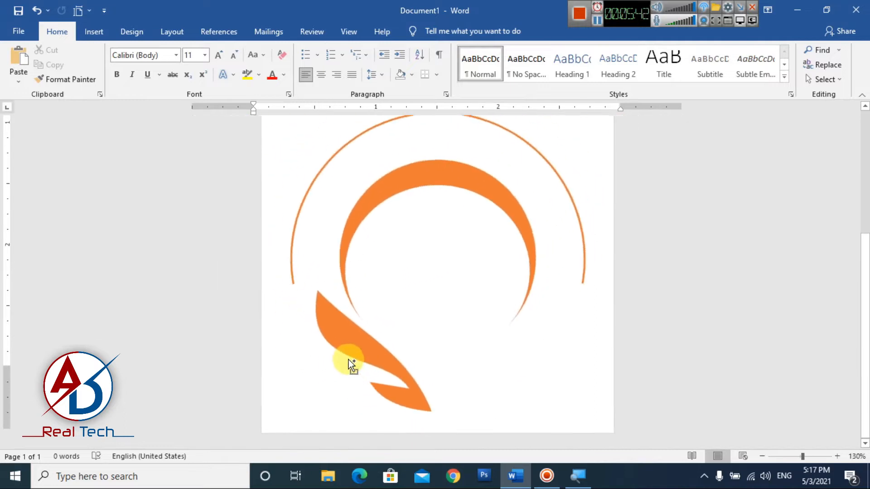
scroll(346, 363, down, 7)
scroll(345, 361, up, 3)
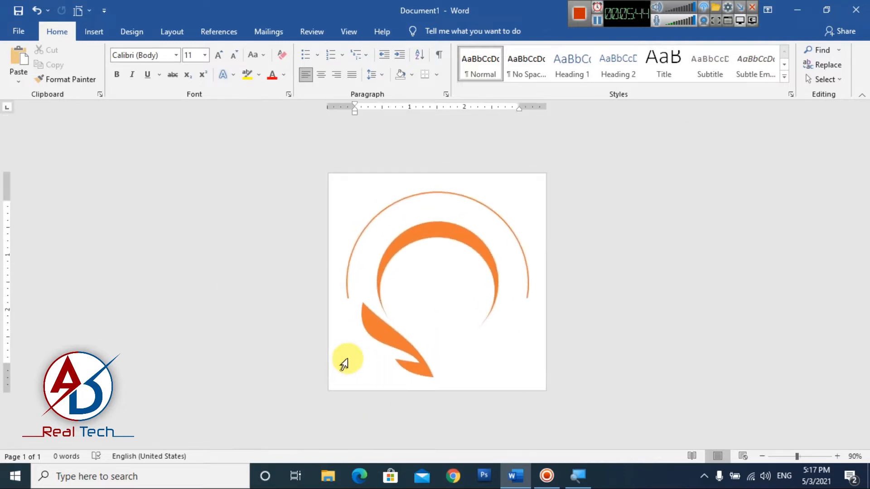
click(382, 336)
scroll(385, 340, up, 3)
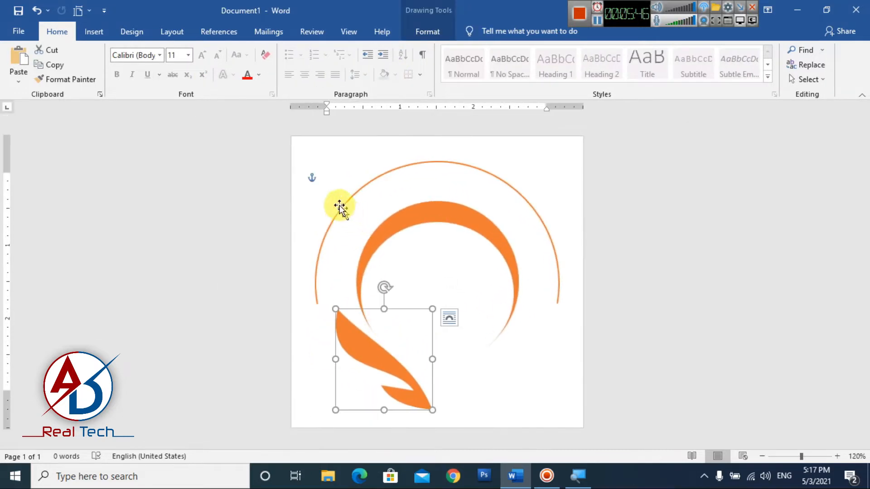
click(428, 32)
click(278, 51)
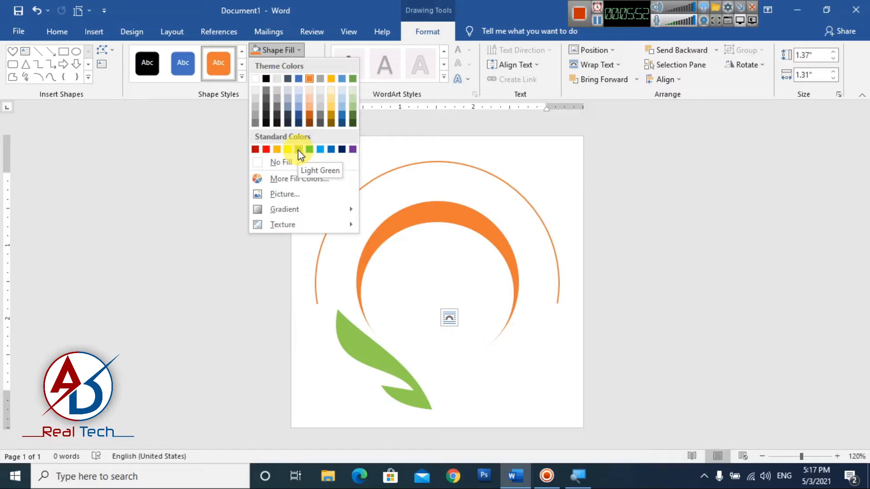
click(288, 179)
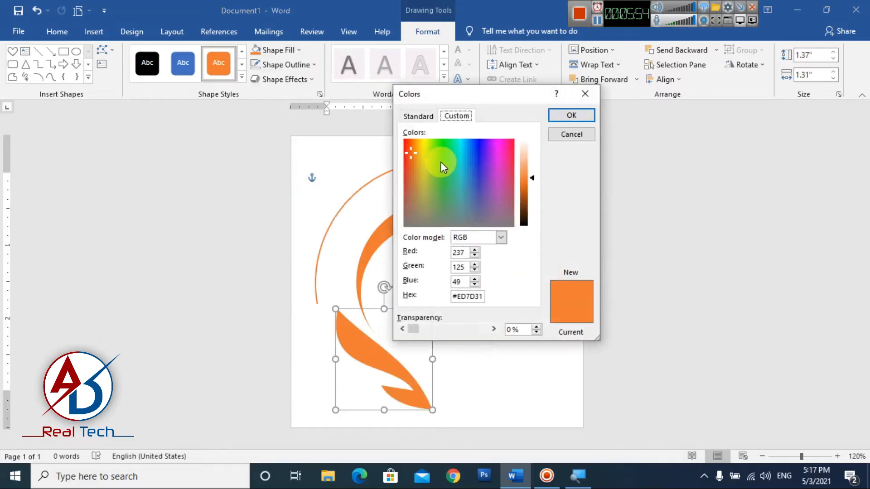
click(440, 162)
click(532, 181)
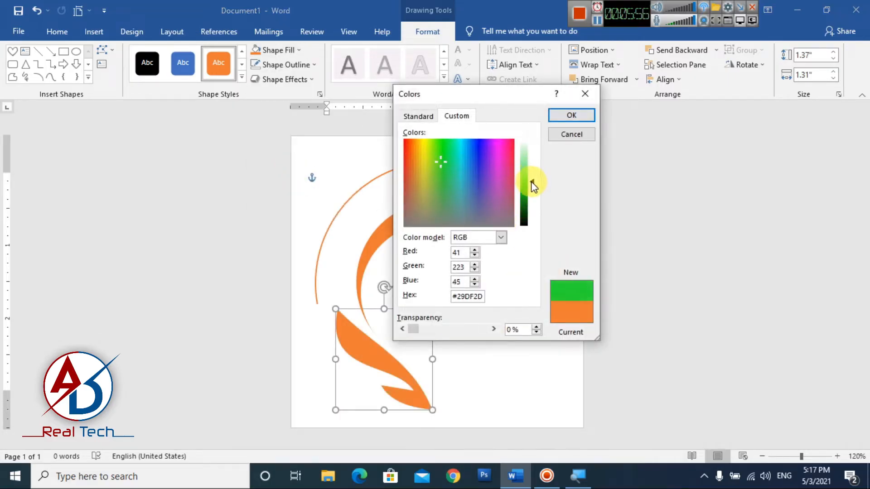
click(571, 116)
click(504, 295)
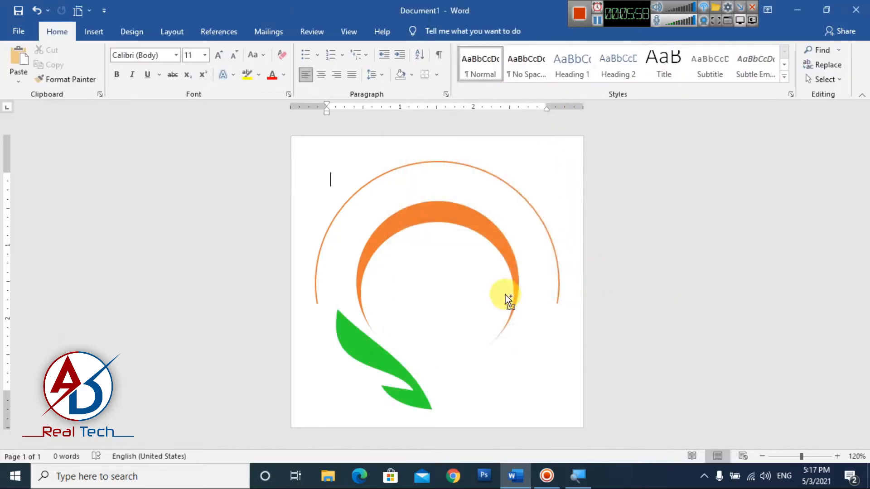
Duplicate the green leaf and flip the copy horizontally
click(387, 368)
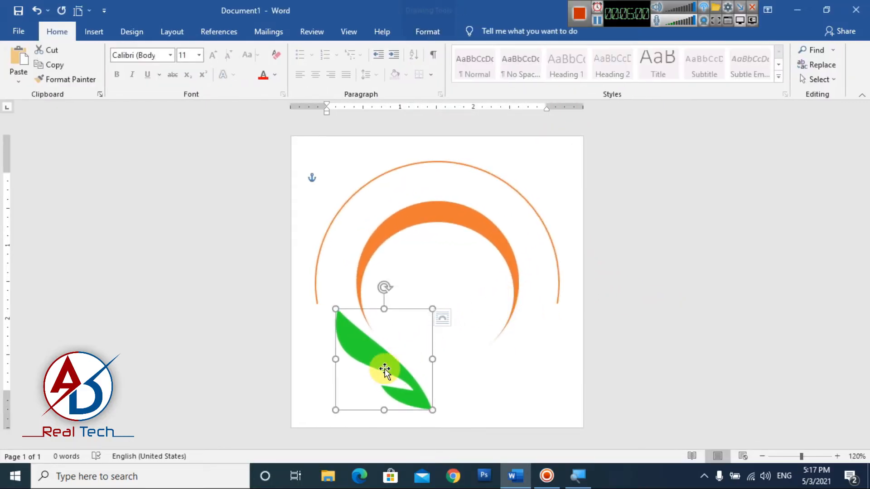
click(50, 65)
click(19, 68)
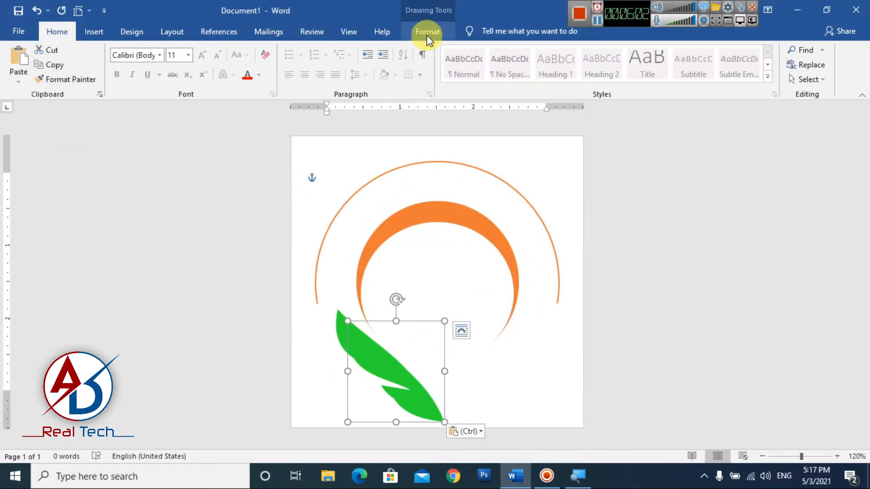
click(427, 33)
click(746, 65)
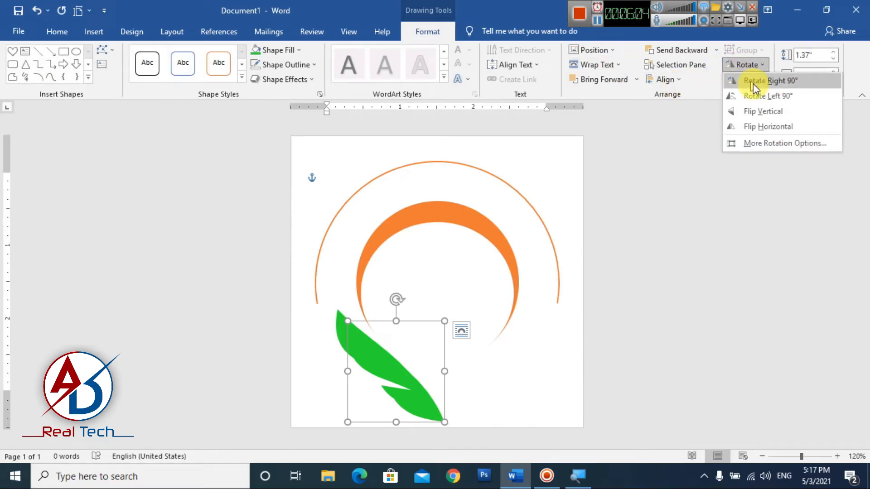
click(770, 126)
Move the flipped leaf across to mirror the original at the same height, leaving a small gap between their lower tips
drag(414, 359, 510, 350)
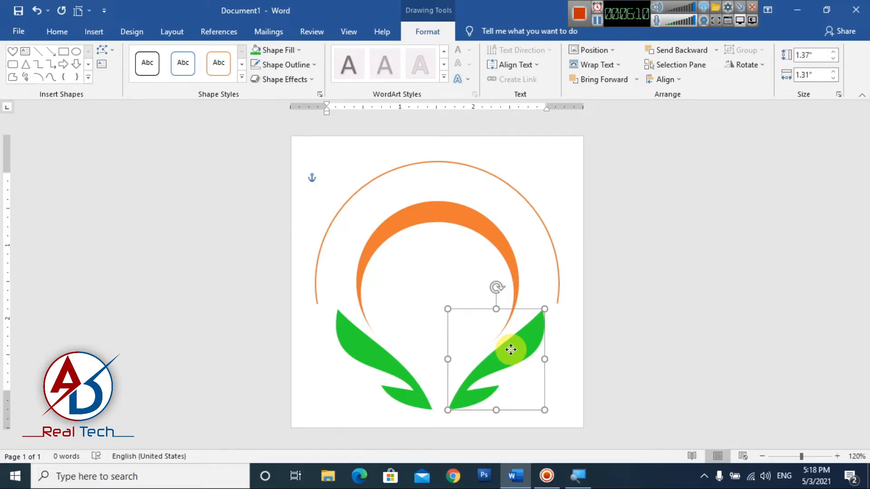
drag(511, 350, 510, 349)
click(626, 382)
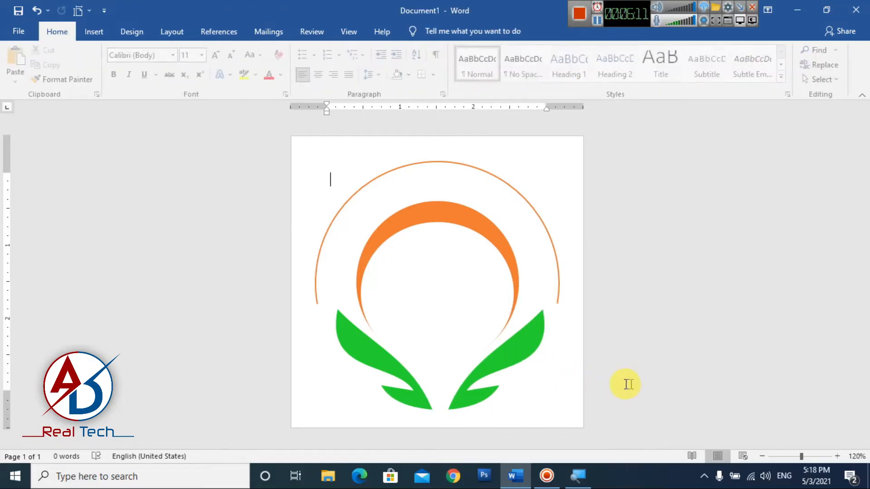
click(469, 394)
click(560, 341)
scroll(523, 334, down, 5)
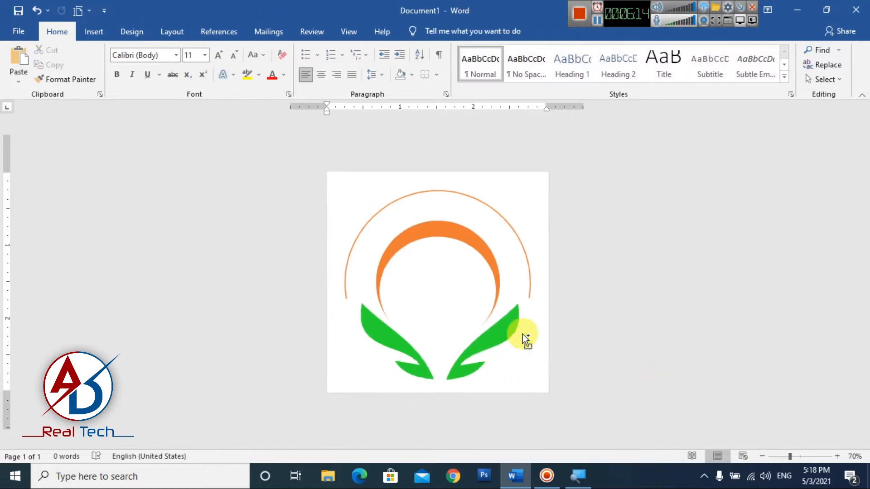
Draw a heart shape about 0.71" tall and place it between the lower parts of the two leaves
scroll(523, 334, up, 6)
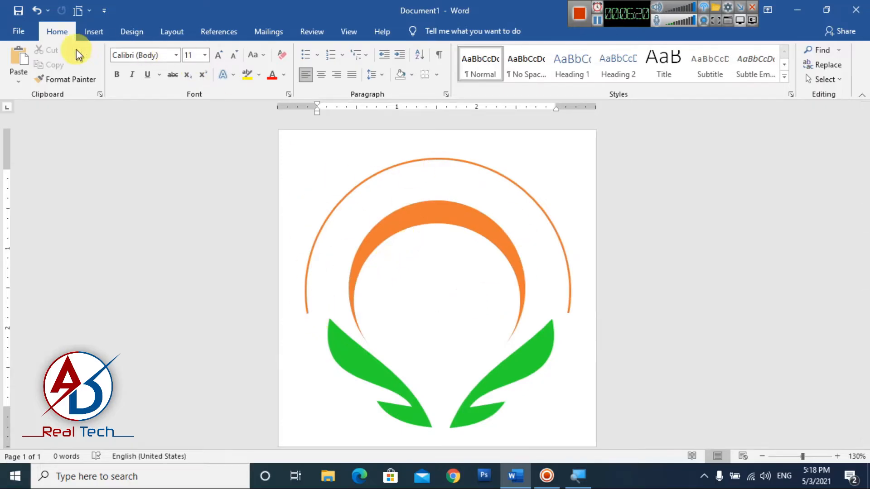
click(90, 33)
click(174, 51)
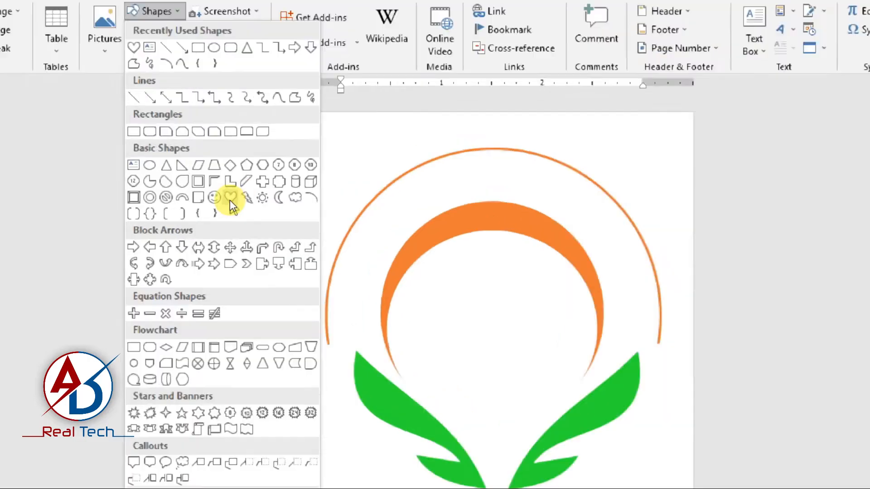
click(230, 200)
drag(490, 304, 542, 373)
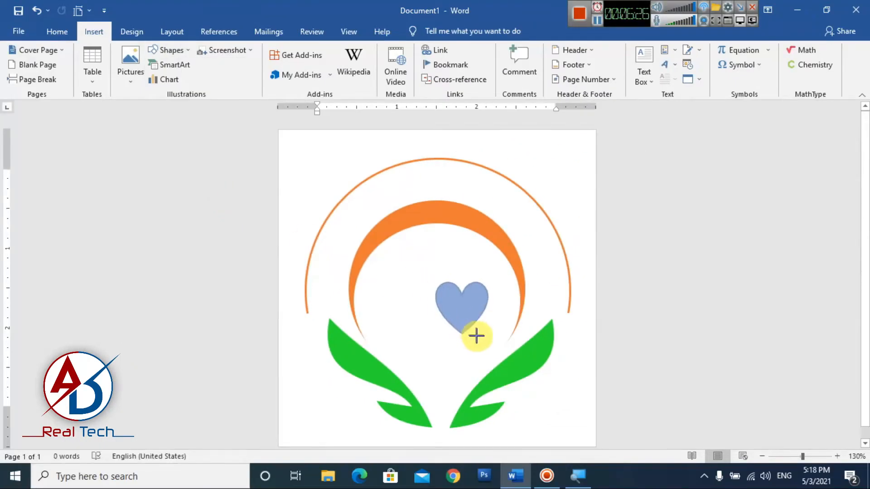
mouse_move(476, 336)
mouse_down()
mouse_move(445, 392)
mouse_move(462, 388)
mouse_up()
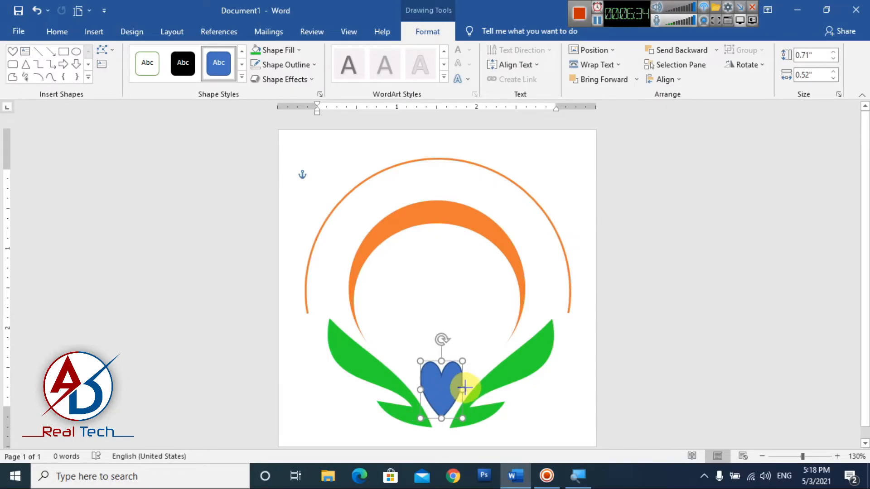
Widen the heart to about 0.57" and nudge it down until its point sits just below the leaves' lower tips
drag(463, 388, 466, 388)
key(ctrl+z)
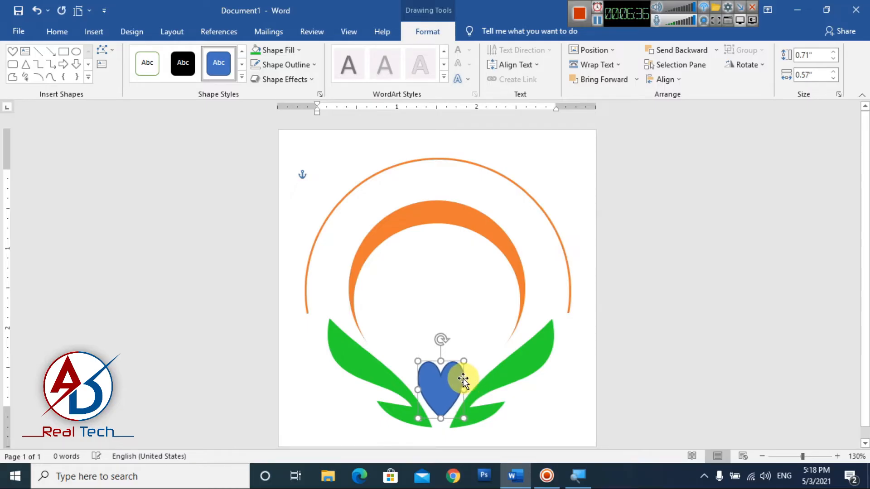
drag(453, 375, 452, 377)
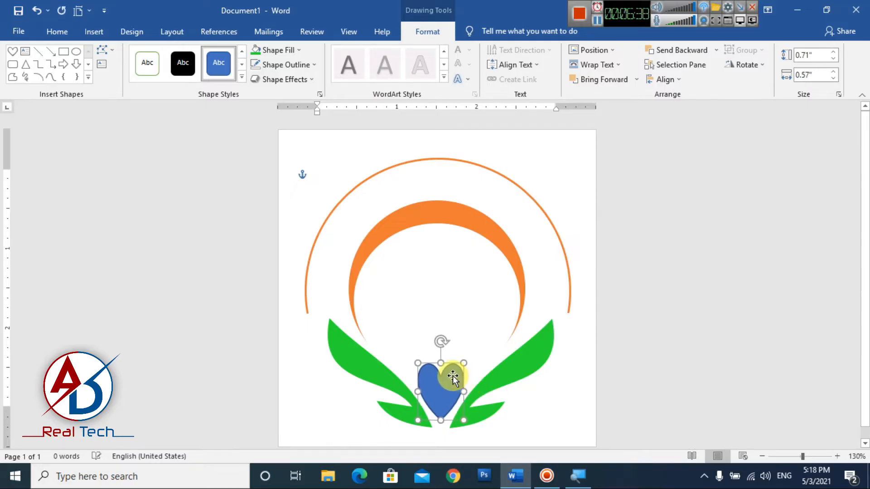
key(Down)
key(Down)
key(Down)
key(Down)
key(Down)
key(Down)
key(Down)
key(Down)
key(Down)
key(Right)
key(Up)
key(ctrl+Up)
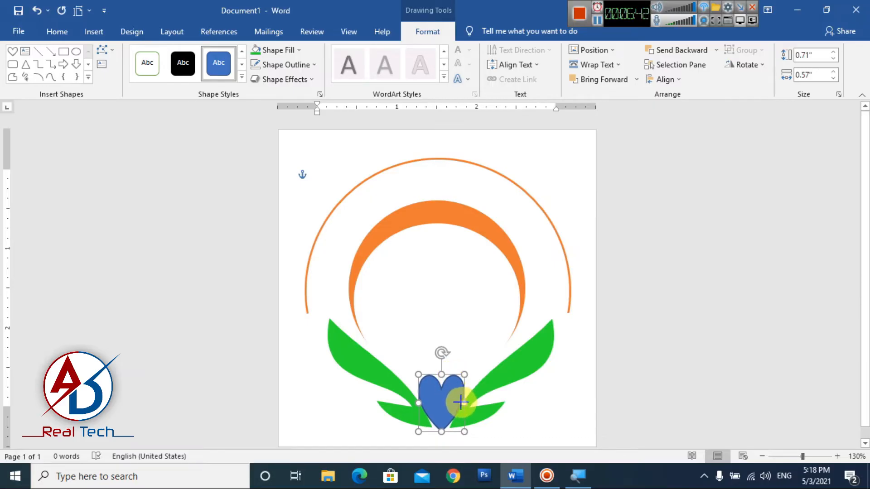
Narrow the heart to about 0.42" wide and center it in the gap between the leaves
drag(460, 402, 457, 402)
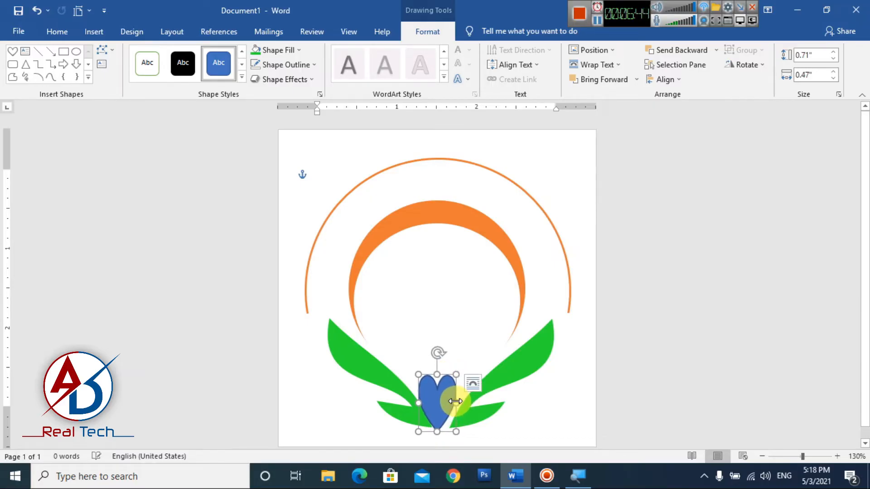
key(ctrl+Right)
key(ctrl+Right)
key(ctrl+Right)
key(ctrl+Right)
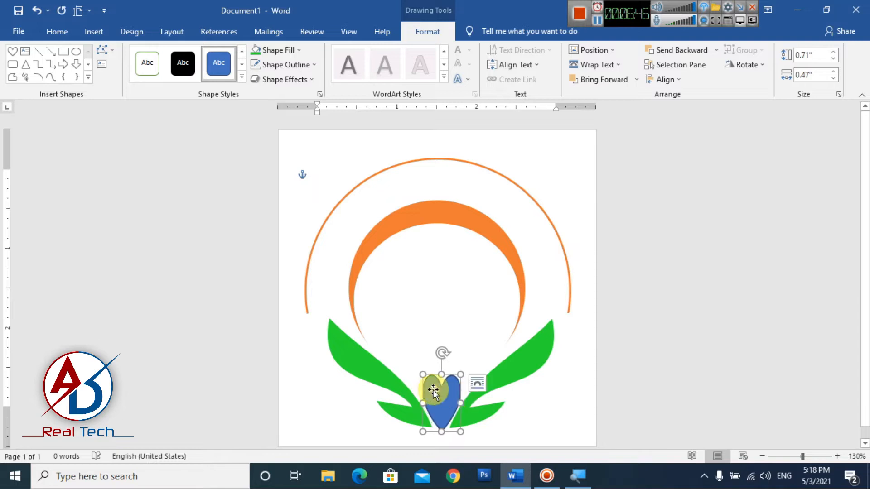
drag(427, 403, 427, 404)
key(ctrl+Left)
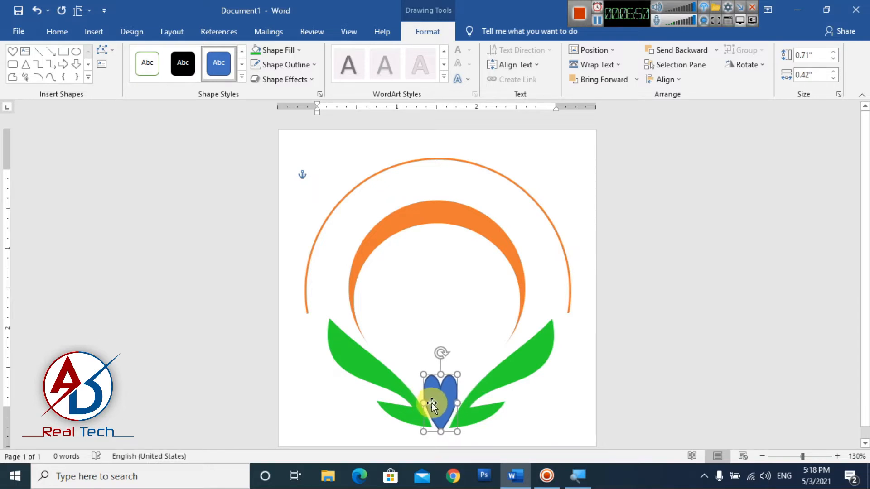
click(475, 341)
scroll(463, 365, down, 1)
Remove the heart's outline and fill it with the standard Light Blue
click(450, 400)
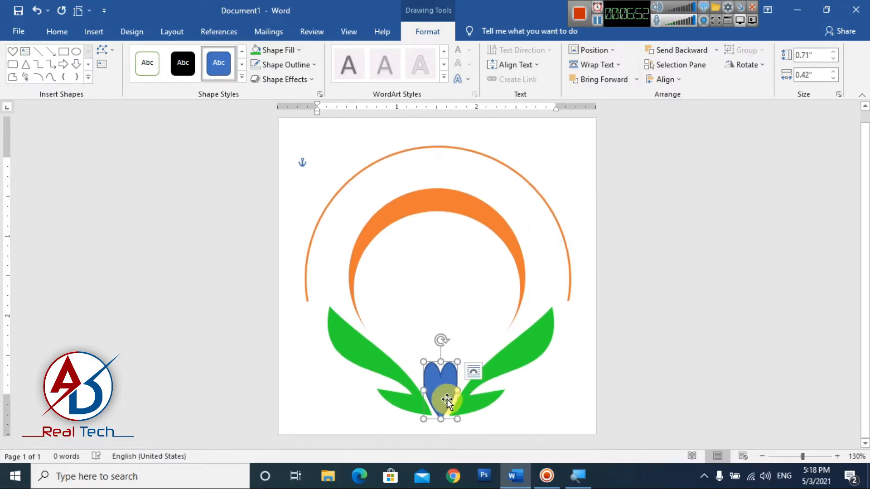
click(280, 67)
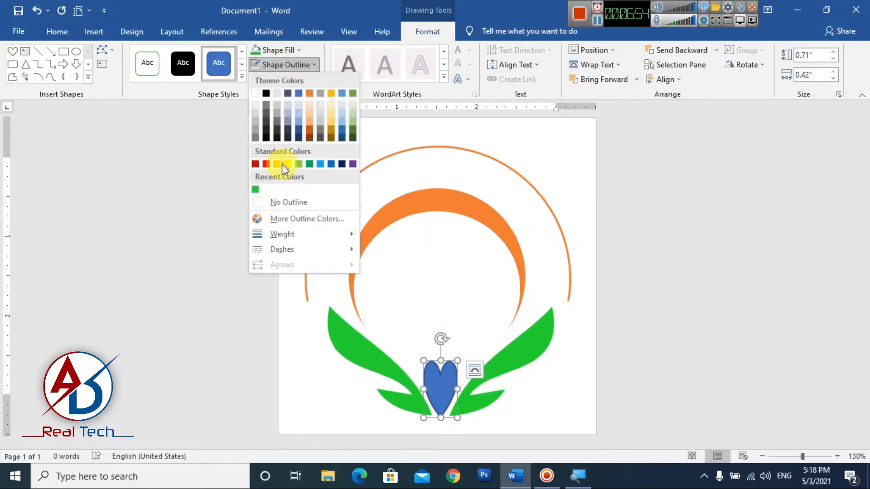
click(287, 201)
click(282, 53)
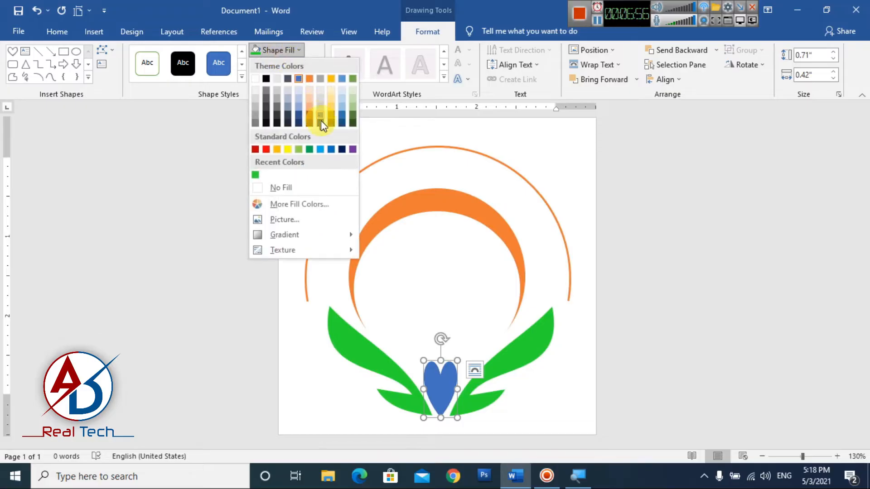
click(321, 149)
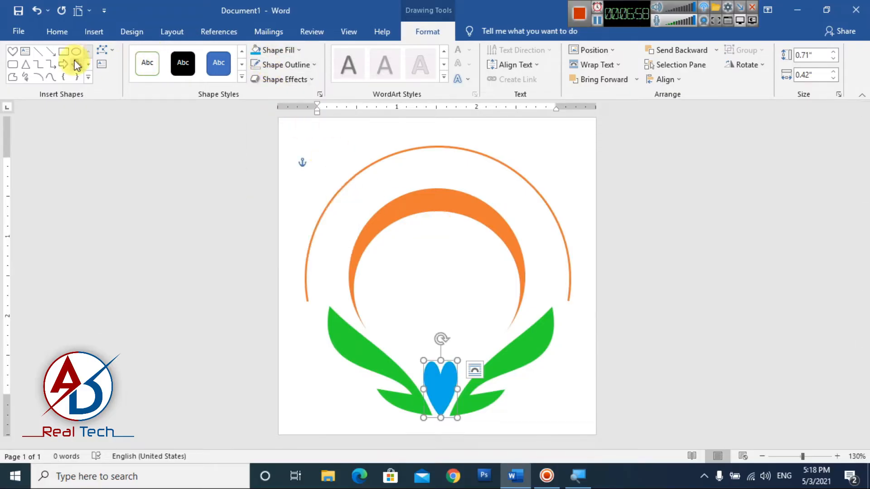
Draw a circle about 0.3" across in light blue without an outline and place it over the heart's upper notch
click(88, 77)
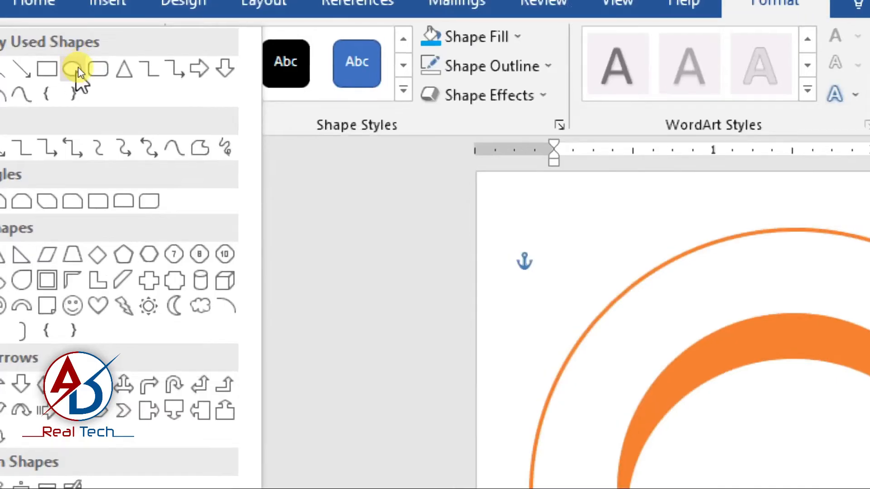
click(77, 69)
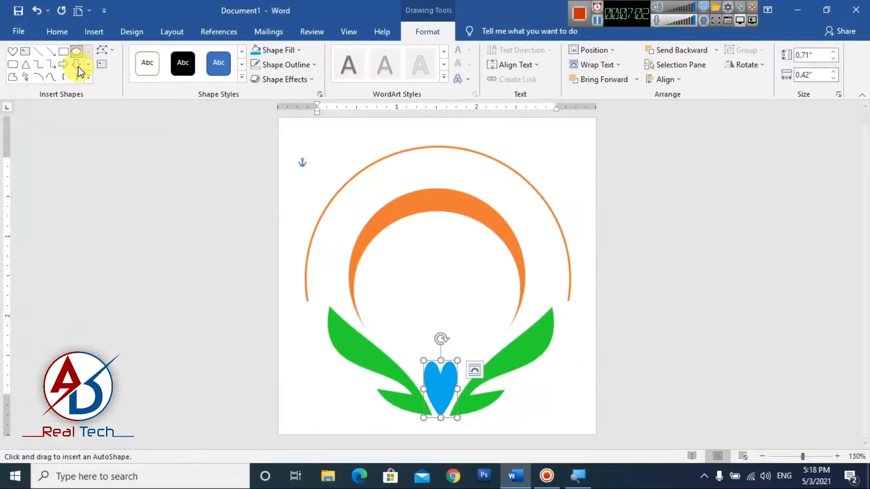
drag(399, 260, 441, 366)
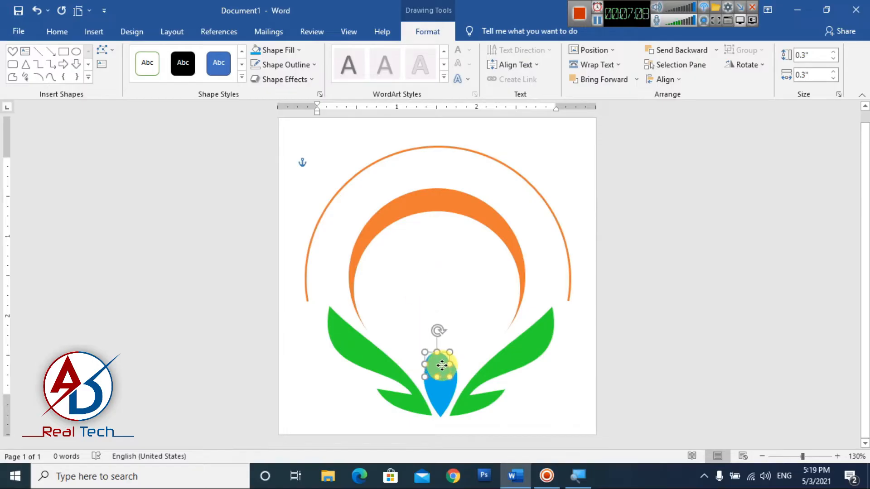
Resize the circle to about 0.26" wide and the heart to about 0.6" tall, centering the resulting oval over the heart's notch
scroll(508, 355, up, 8)
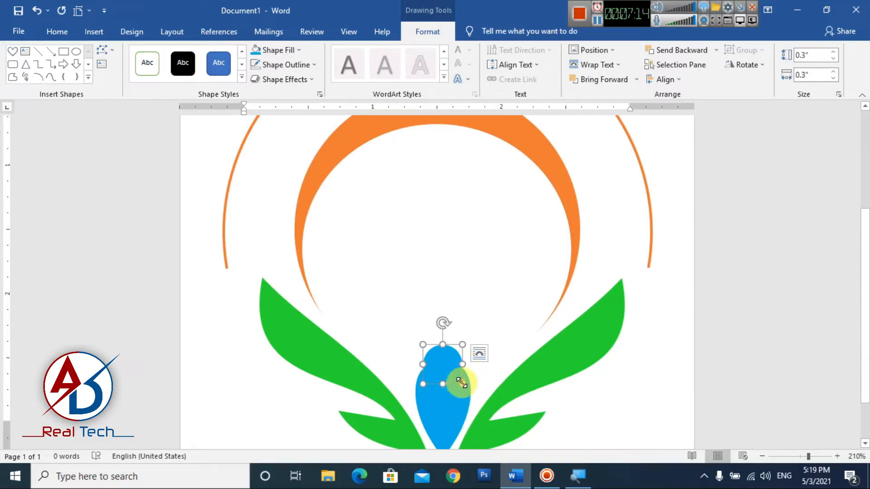
drag(461, 383, 442, 388)
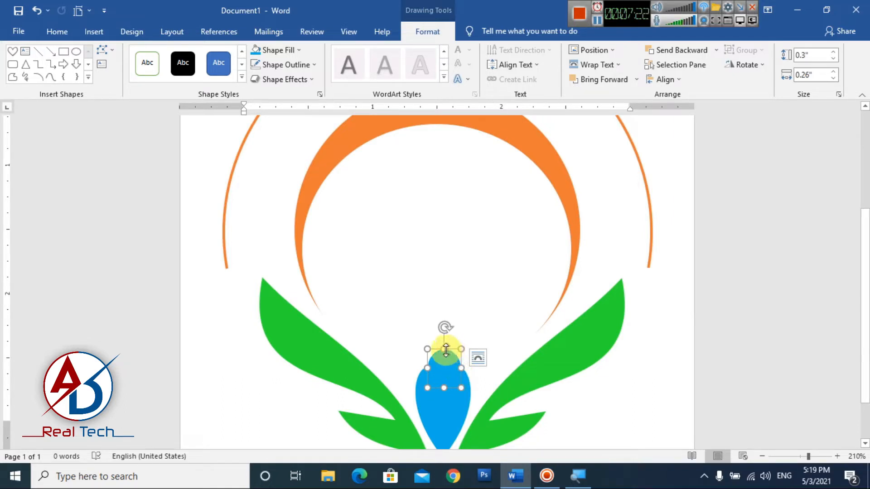
drag(446, 399, 447, 372)
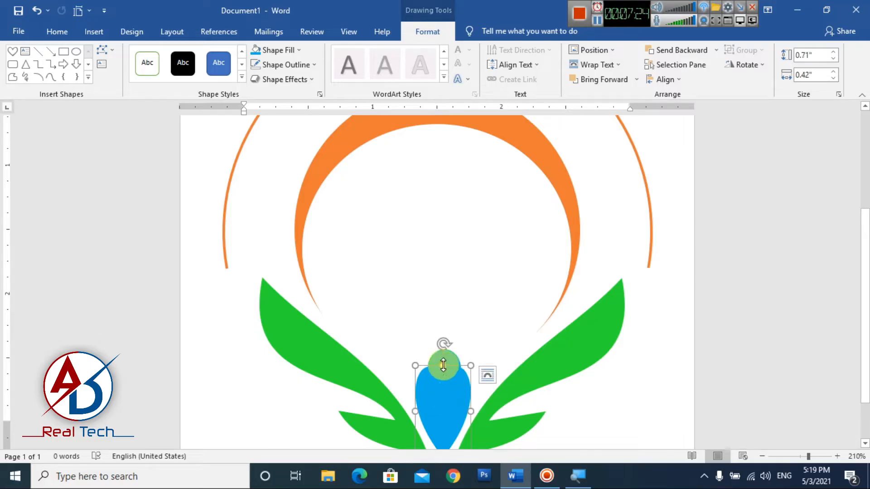
click(447, 377)
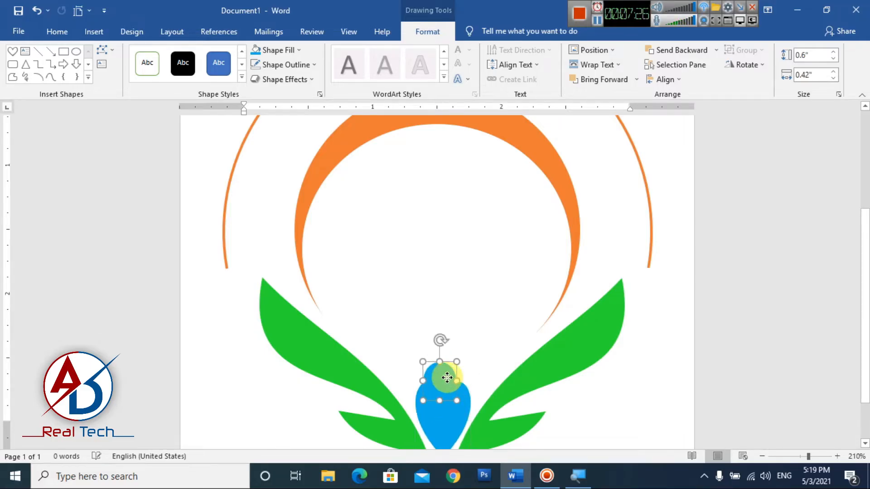
click(606, 394)
scroll(561, 369, down, 3)
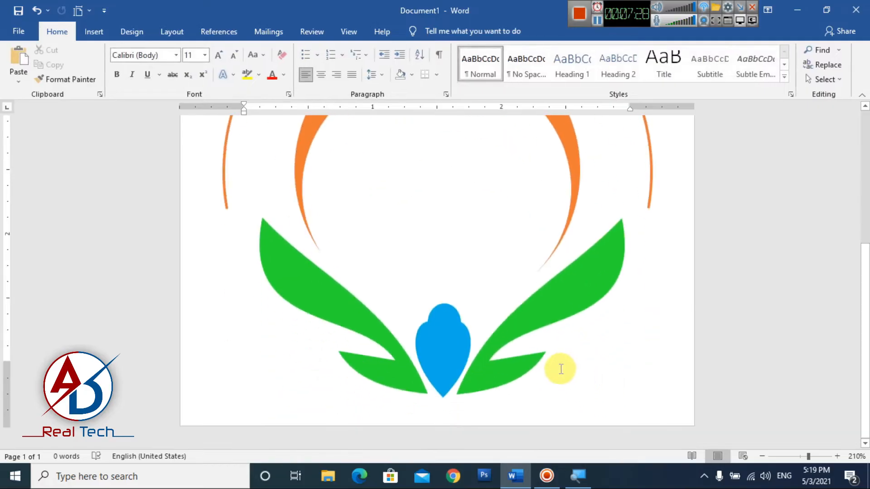
Narrow the light blue oval at the top of the flower bud slightly from its right side
scroll(533, 354, down, 13)
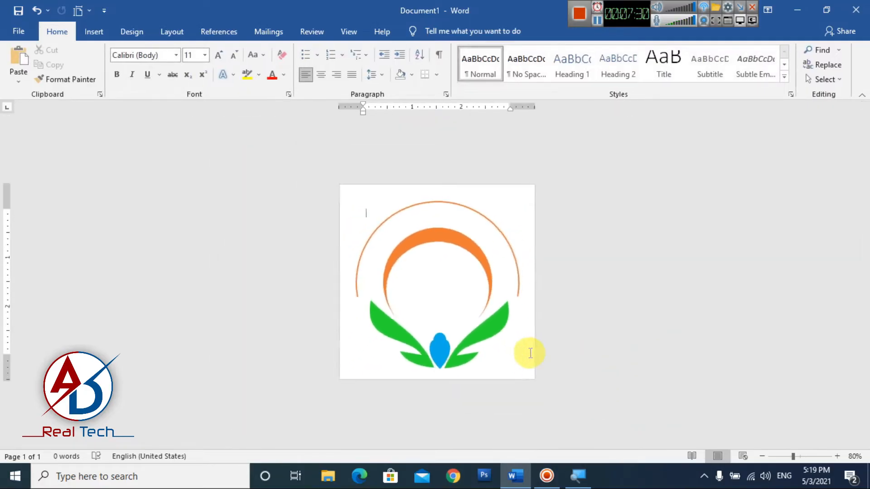
scroll(530, 353, up, 13)
scroll(454, 360, down, 3)
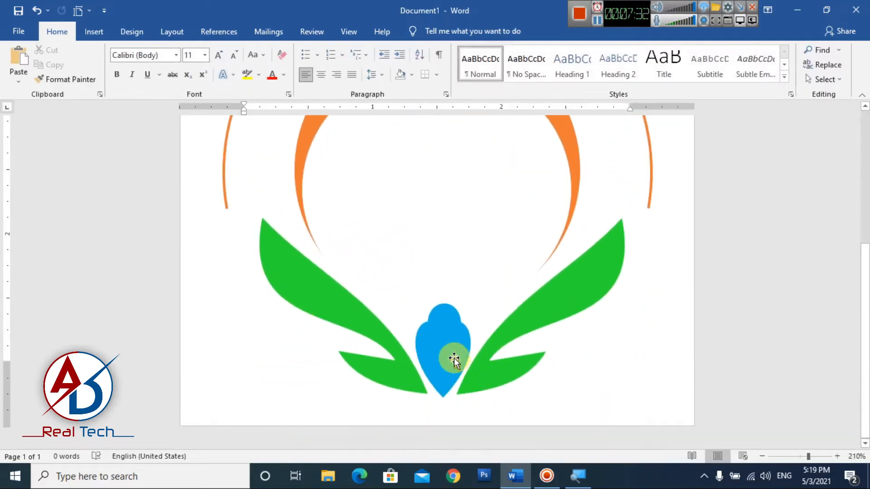
click(446, 313)
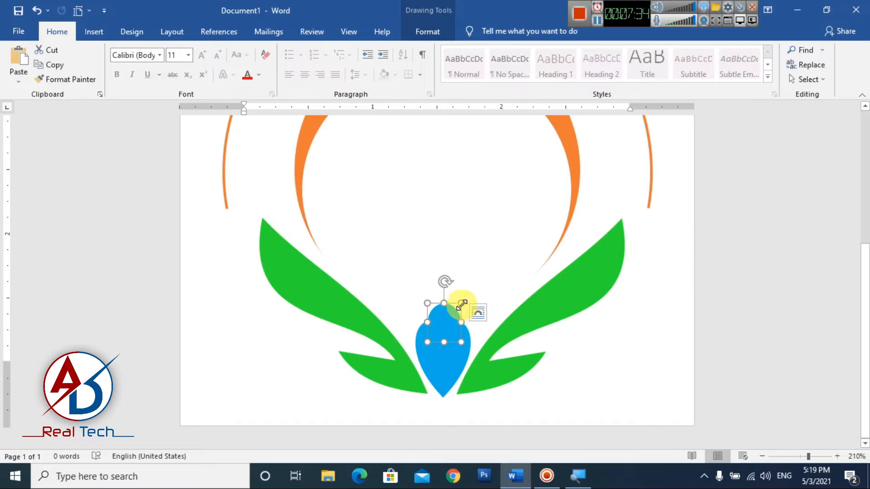
drag(461, 323, 456, 323)
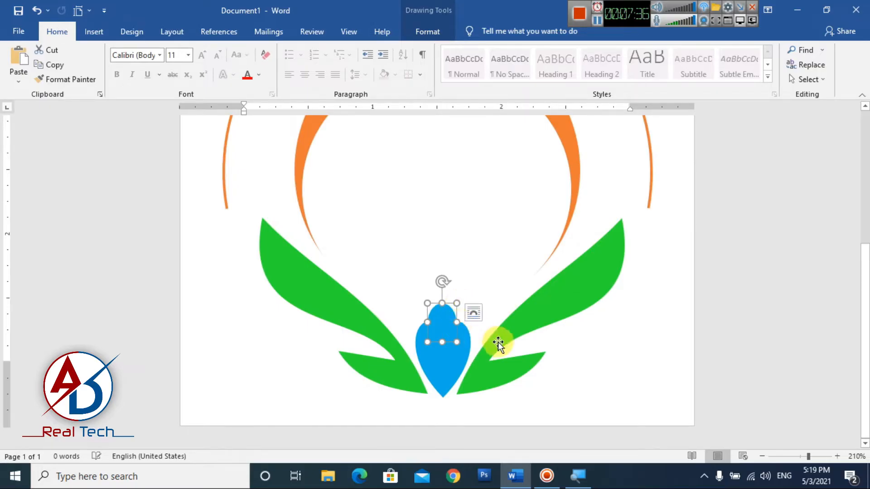
click(576, 355)
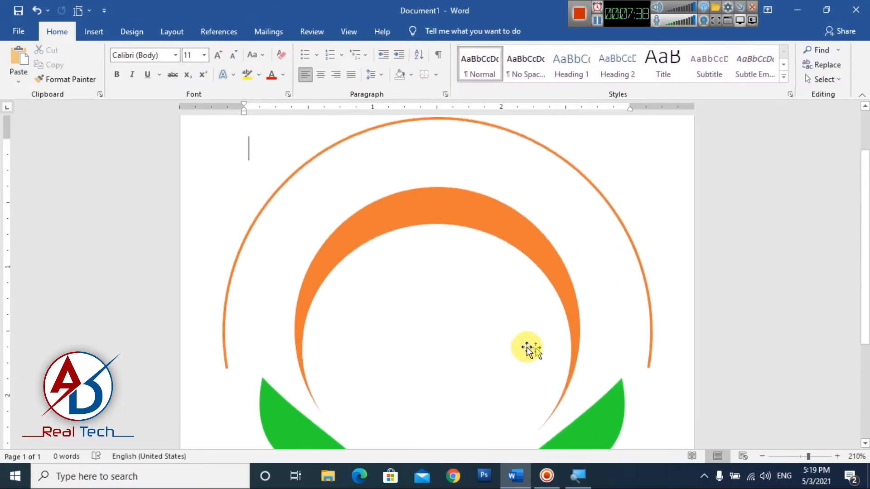
scroll(503, 334, down, 10)
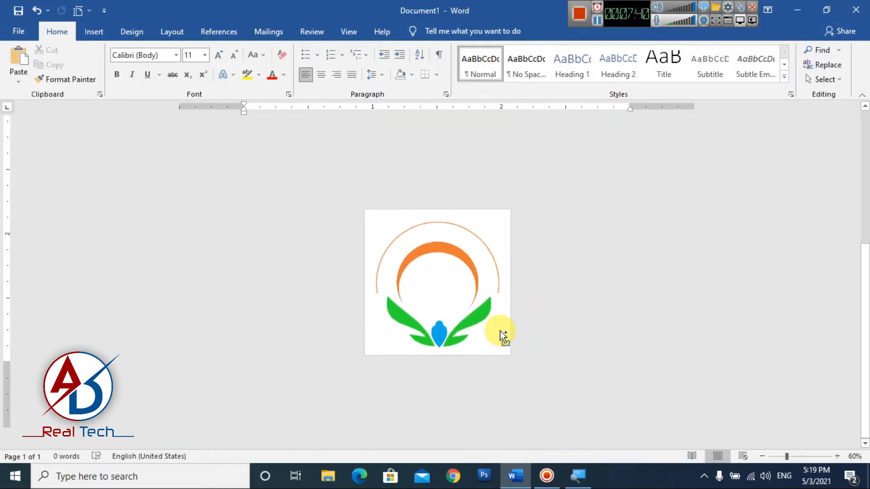
scroll(460, 297, up, 3)
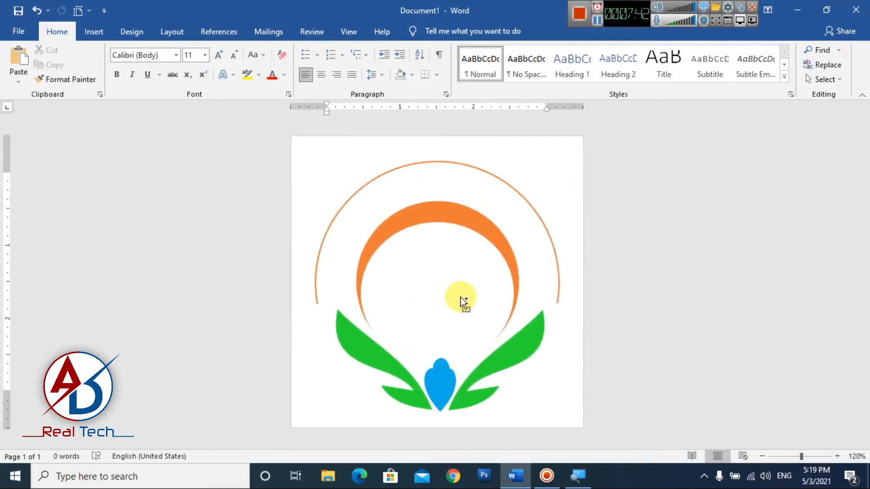
click(460, 298)
click(95, 31)
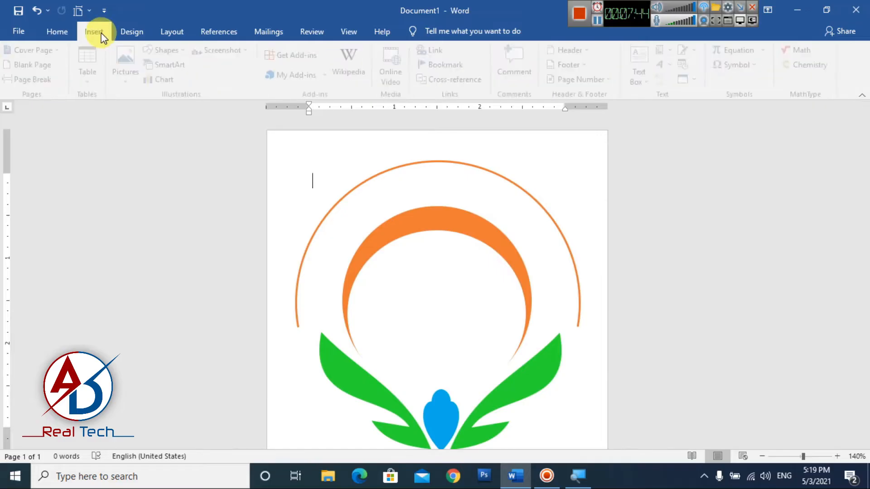
click(171, 51)
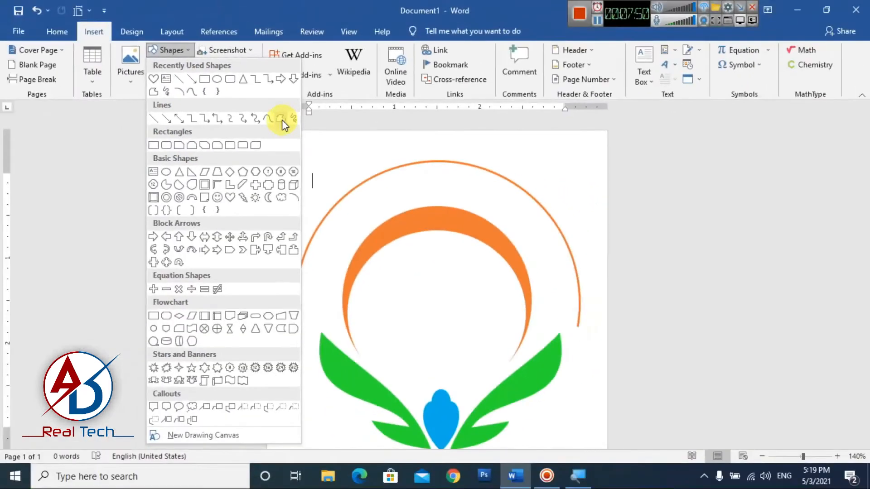
click(281, 119)
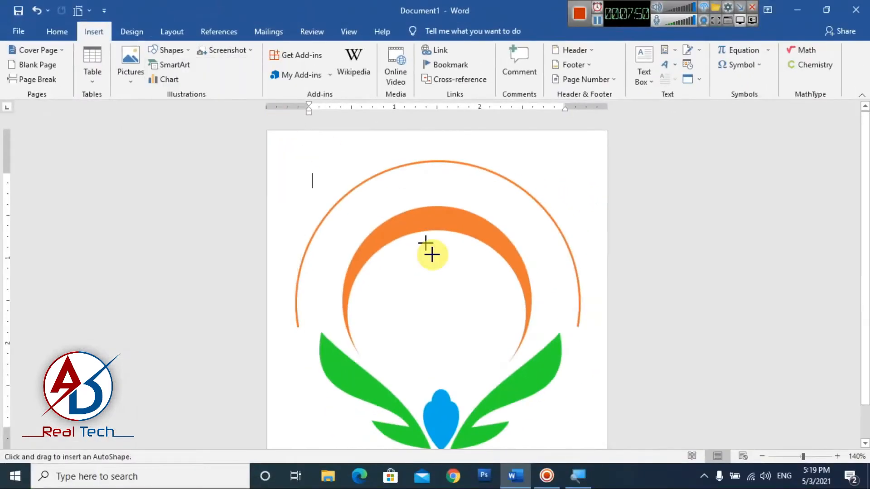
click(390, 277)
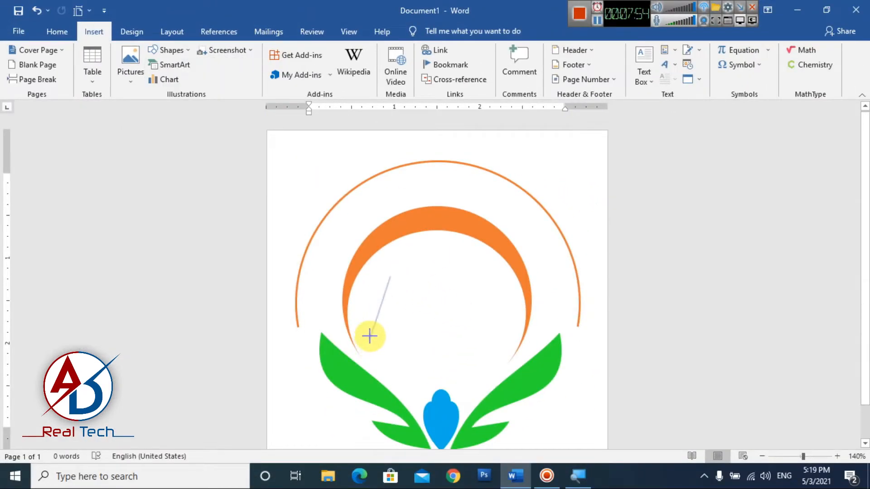
double_click(427, 284)
key(Delete)
Draw a closed V-shaped freeform about 0.84" wide inside the orange crescent and stretch it to about 0.92" tall
click(91, 29)
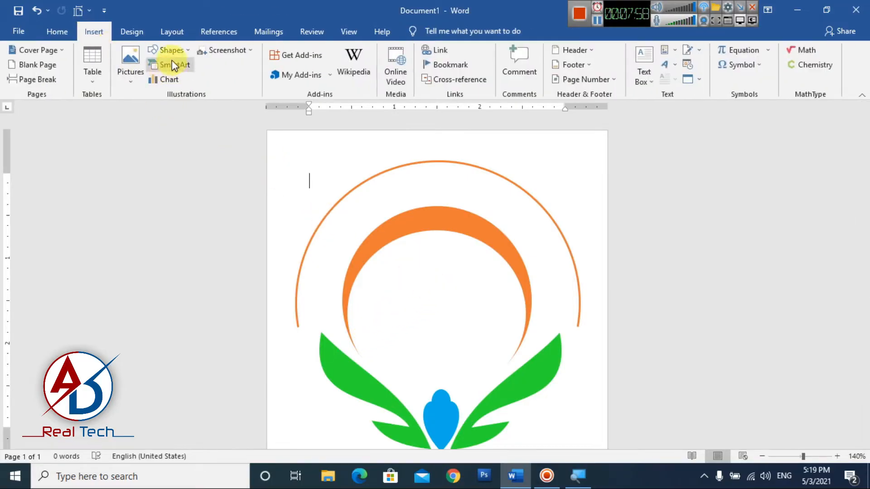
click(171, 50)
click(282, 119)
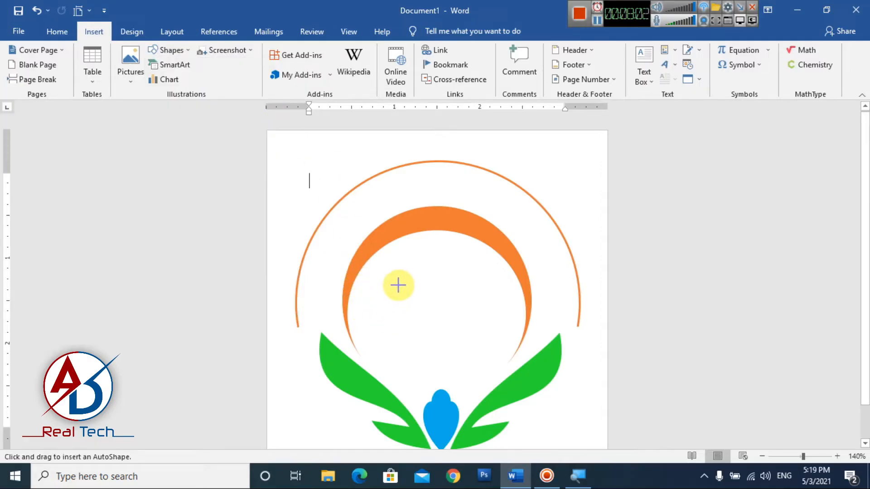
drag(398, 285, 364, 329)
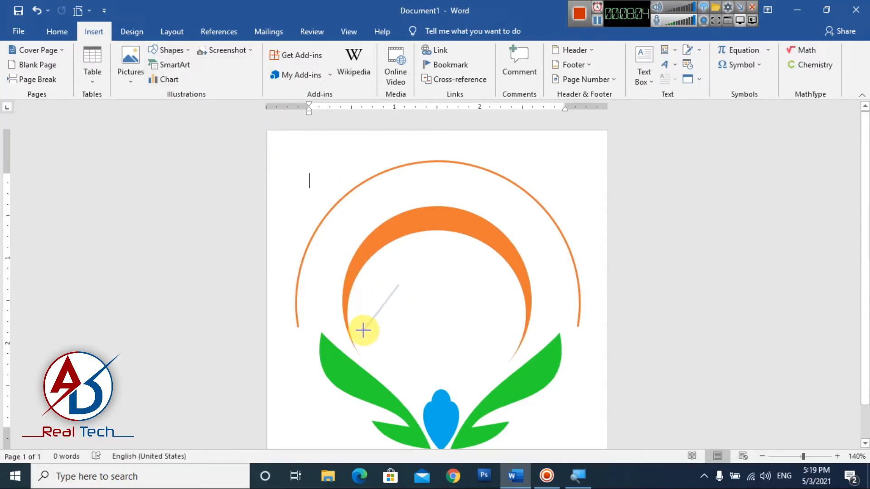
click(362, 326)
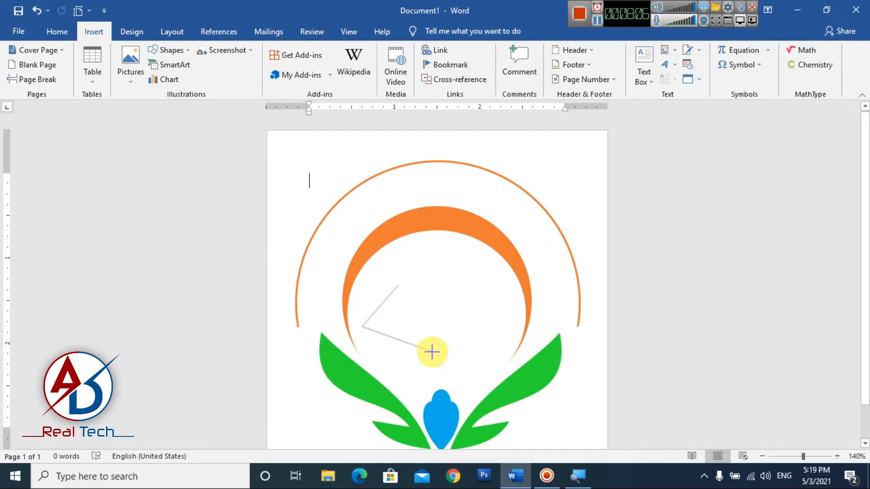
click(434, 352)
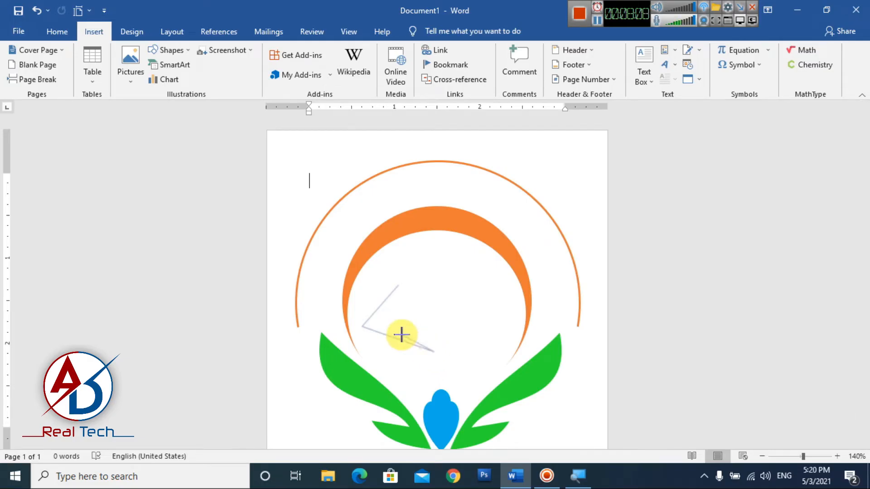
click(381, 324)
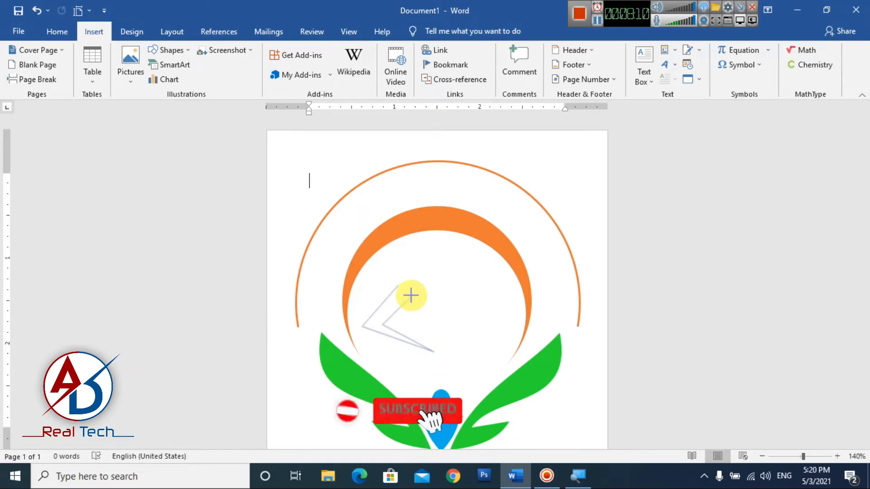
click(400, 287)
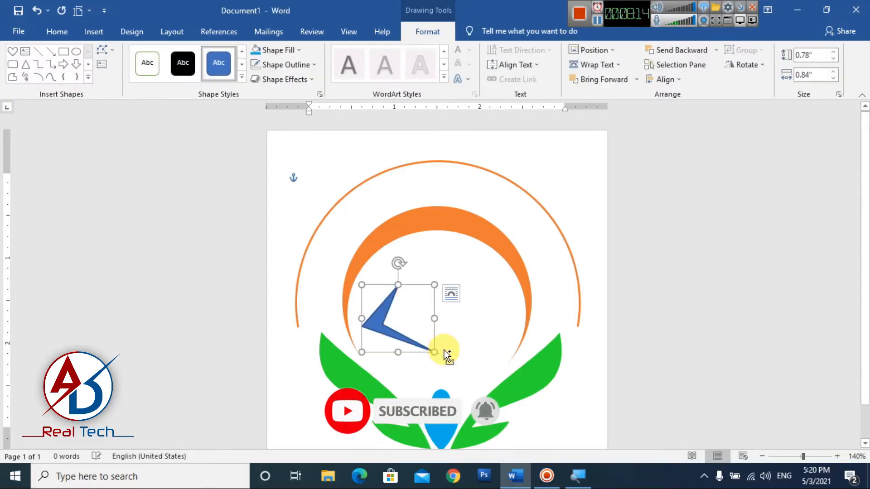
scroll(443, 350, up, 5)
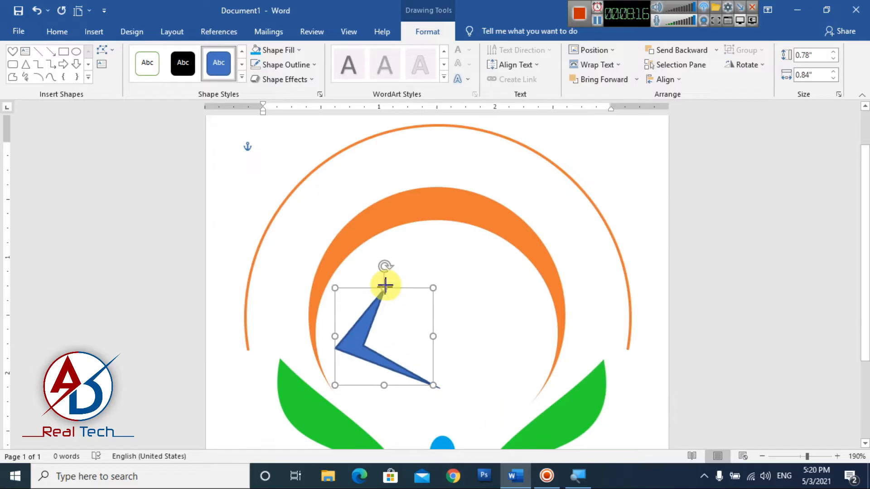
click(387, 277)
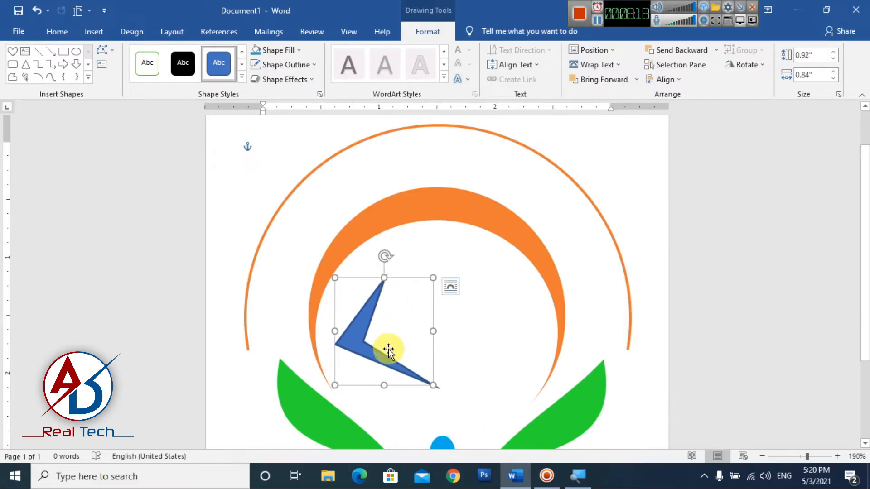
Edit the V shape's points to bend both edges of its lower arm into an upward-arching curve ending in a point
click(107, 49)
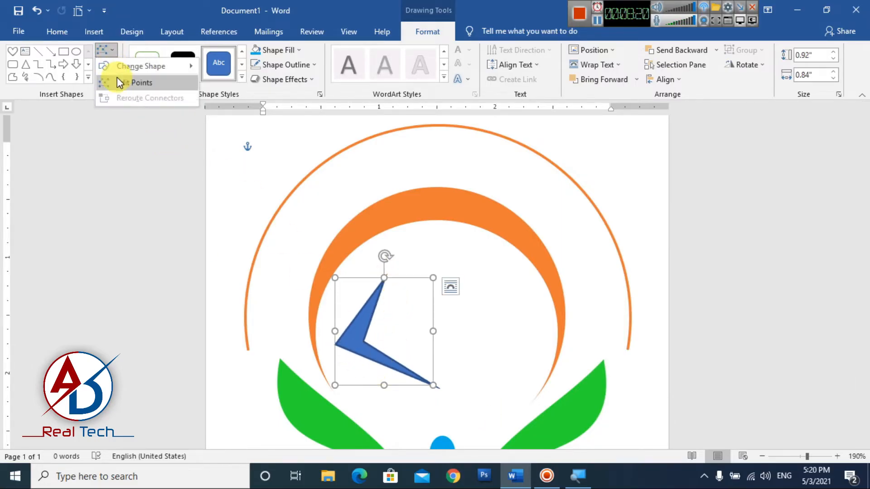
click(120, 83)
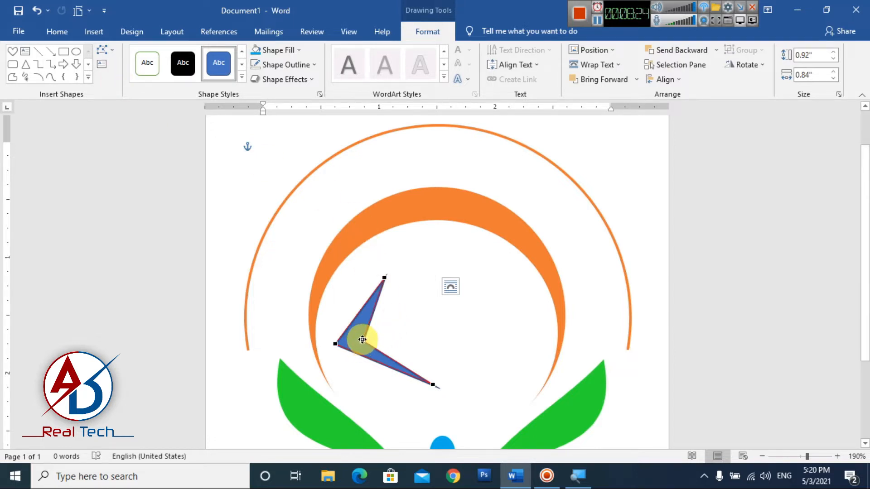
drag(357, 338, 392, 337)
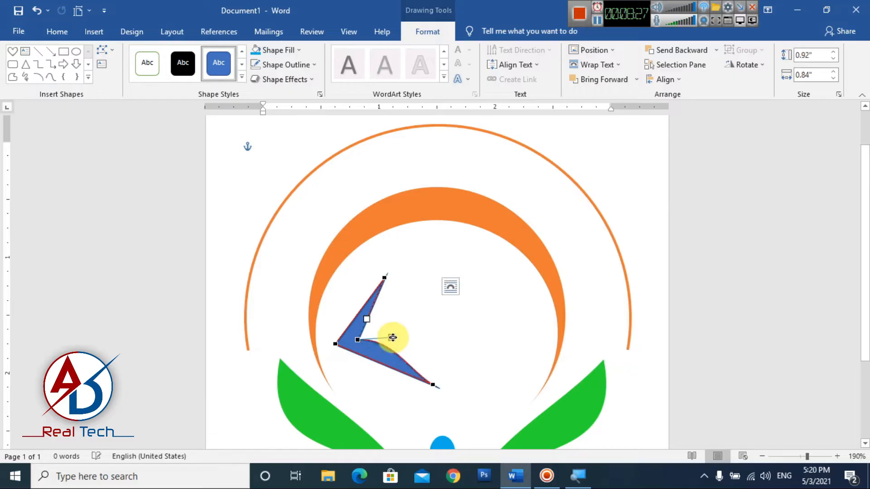
click(433, 385)
drag(408, 369, 413, 357)
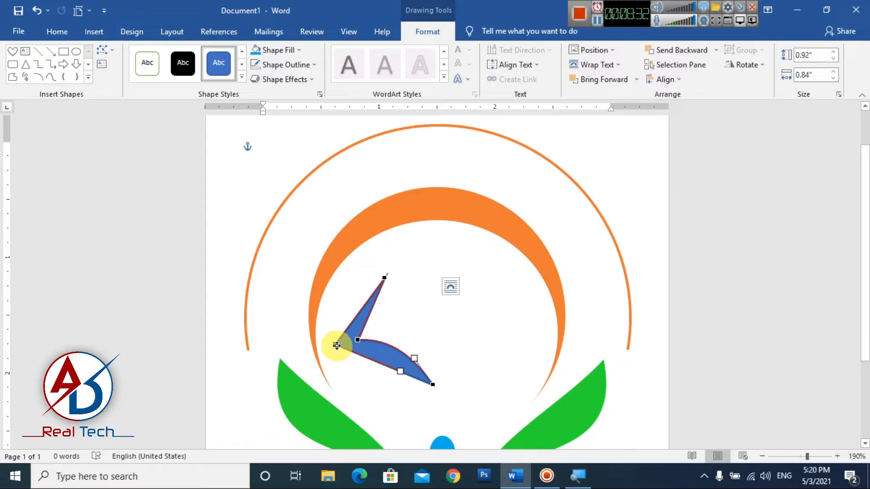
drag(337, 346, 373, 345)
drag(400, 370, 402, 365)
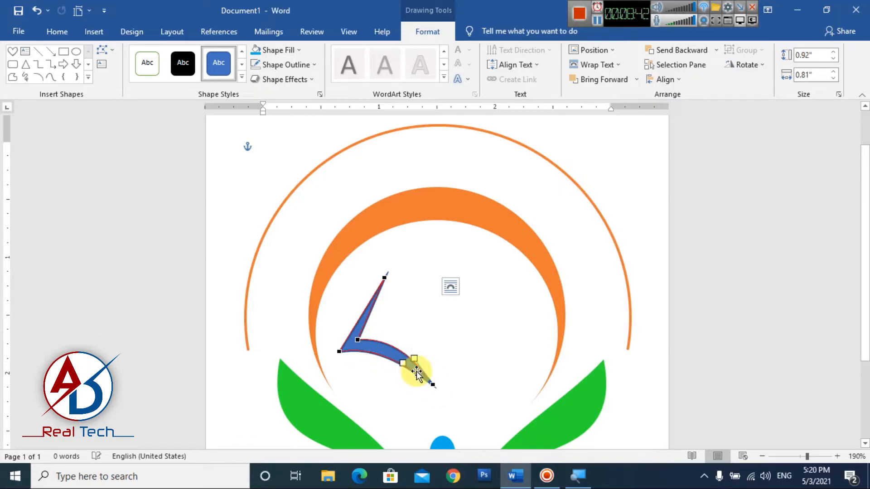
Bow the outer edge of the V shape's upper arm outward into a smooth curve by editing its points
click(341, 351)
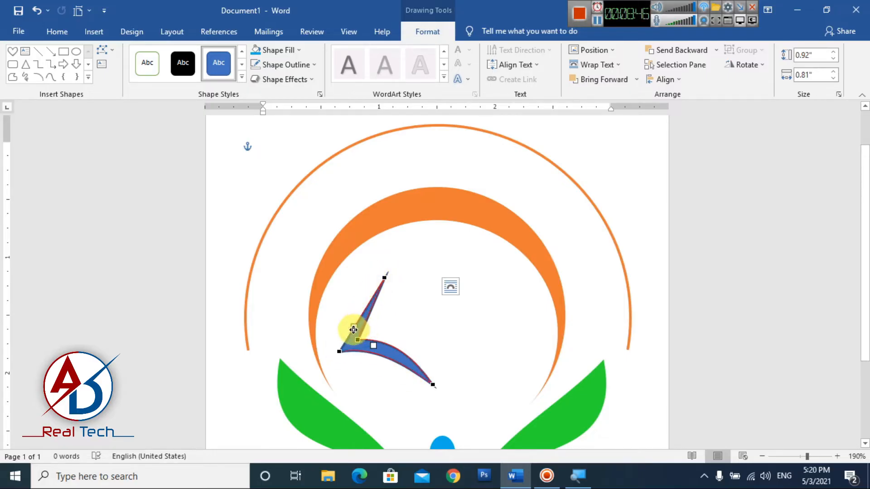
drag(342, 323, 360, 291)
click(384, 278)
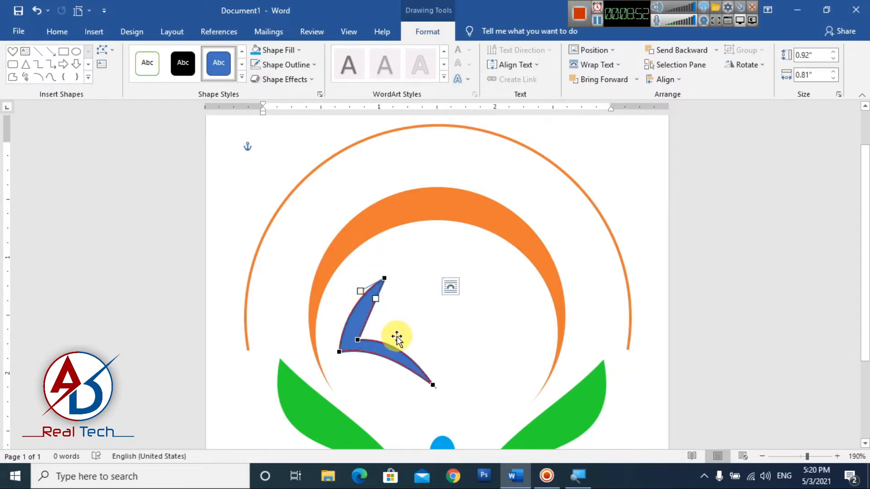
click(430, 313)
Remove the V shape's outline and fill it with the same light blue as the flower bud
scroll(432, 317, down, 3)
scroll(376, 293, up, 1)
click(376, 294)
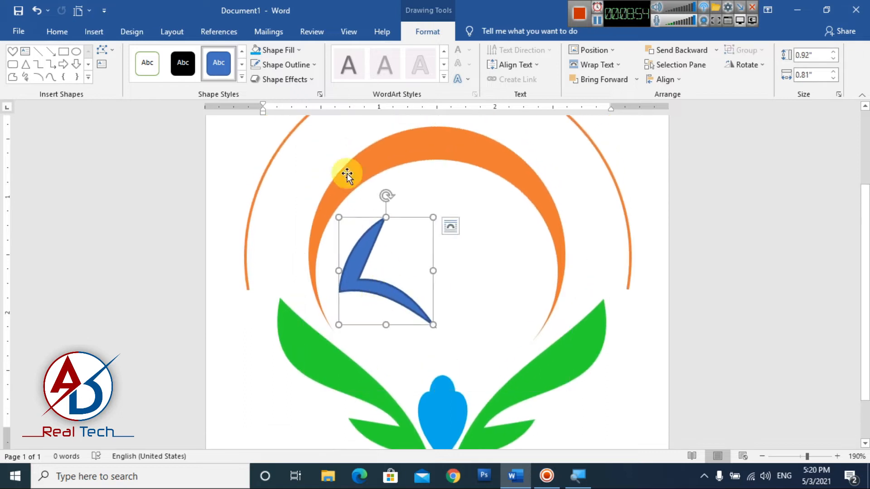
click(286, 65)
click(285, 202)
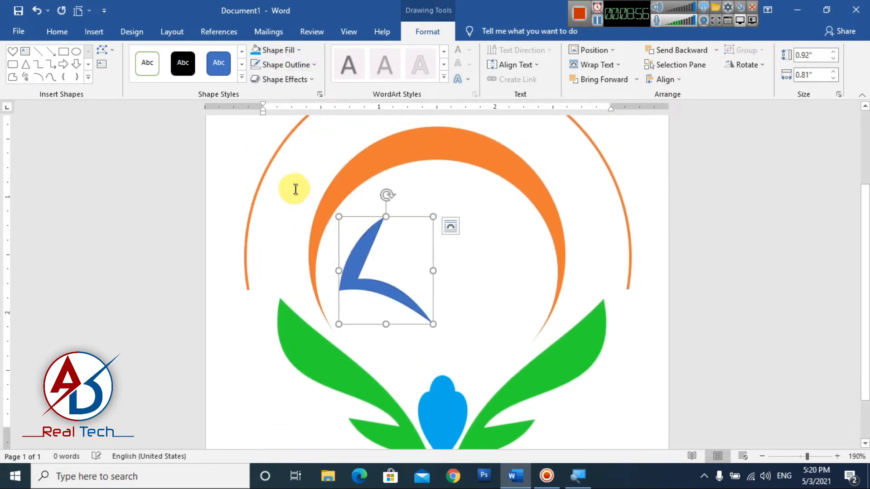
click(271, 54)
click(482, 287)
Edit the V shape's points to nudge its inner corner slightly up and toward the outer corner
scroll(482, 287, up, 7)
click(328, 294)
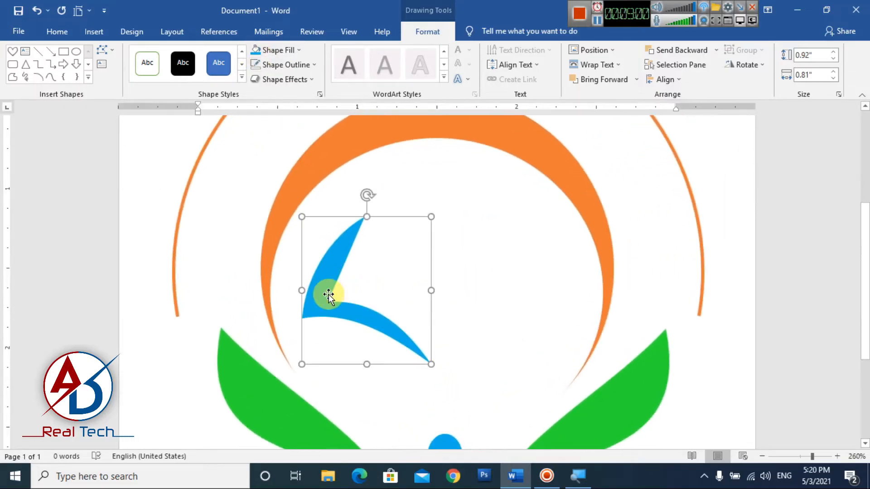
click(107, 51)
click(109, 82)
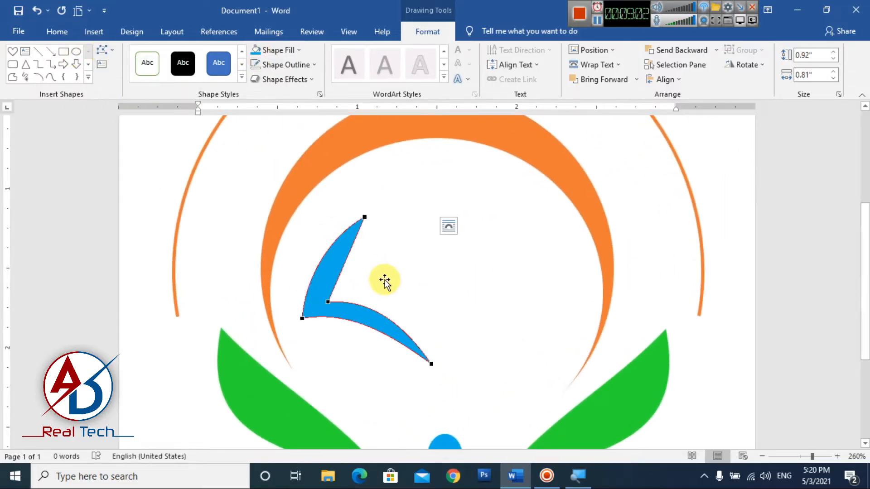
click(302, 317)
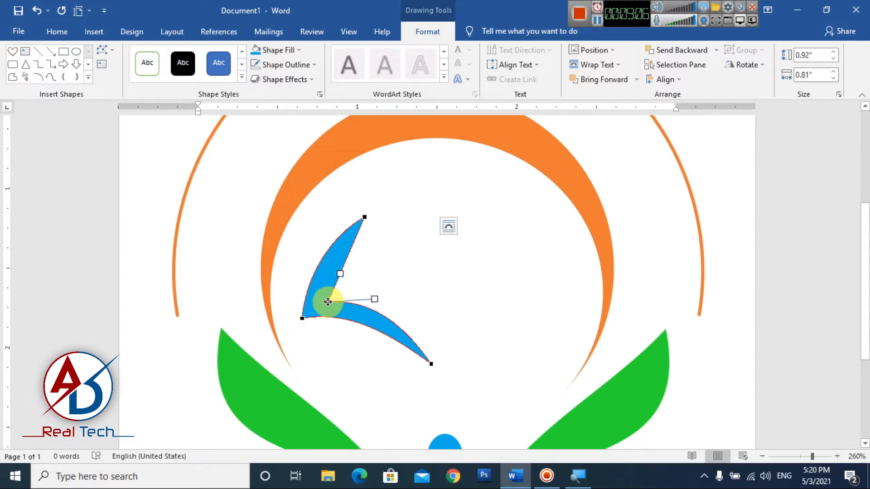
mouse_move(327, 302)
mouse_down()
mouse_move(321, 306)
mouse_move(326, 300)
mouse_up()
click(392, 283)
Stretch the light blue V shape upward to about 0.96" tall
scroll(397, 292, down, 3)
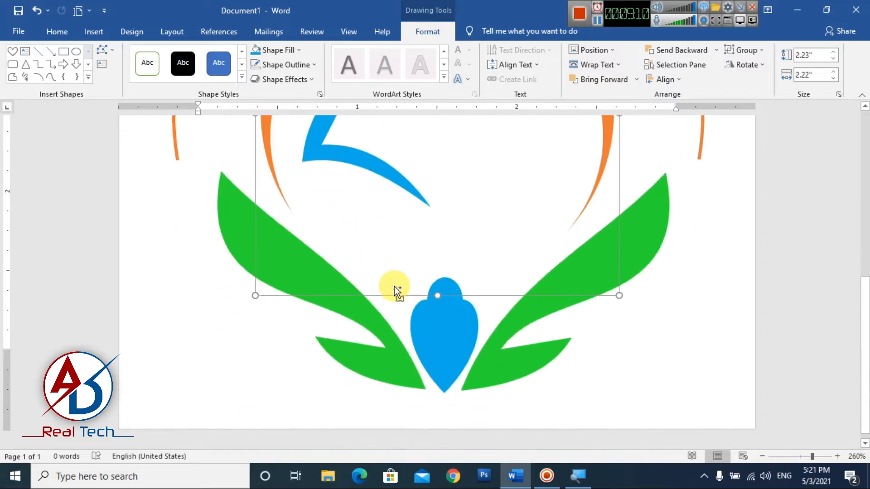
scroll(393, 292, down, 12)
scroll(389, 307, up, 4)
scroll(401, 273, up, 3)
click(396, 277)
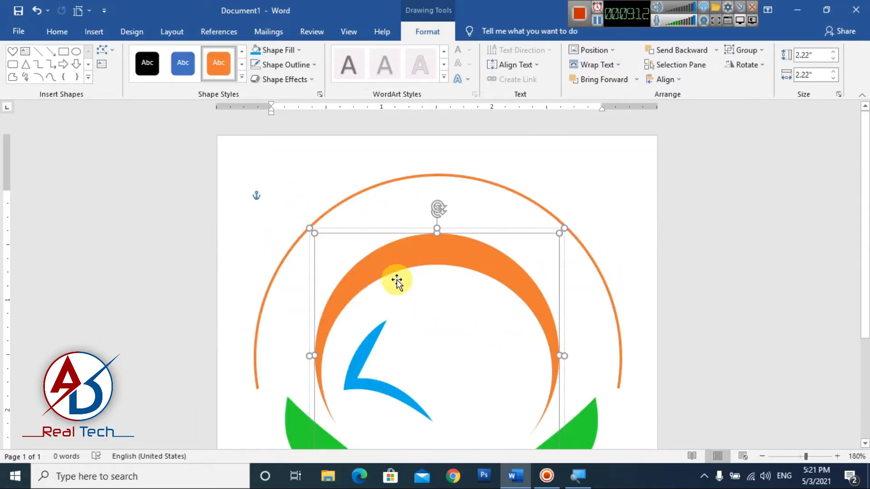
click(367, 381)
drag(390, 320, 390, 315)
scroll(535, 377, down, 2)
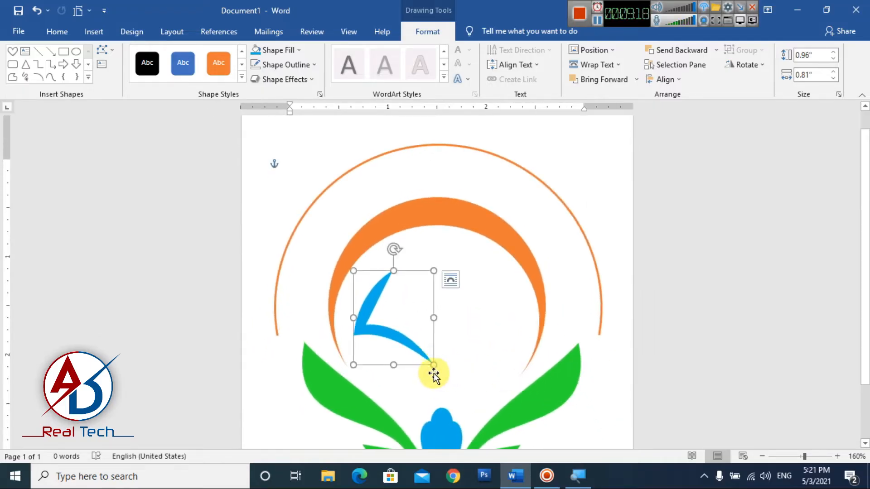
Shift the light blue V shape slightly left, then place a horizontally flipped copy of it opposite, inside the orange arcs
drag(418, 353, 408, 352)
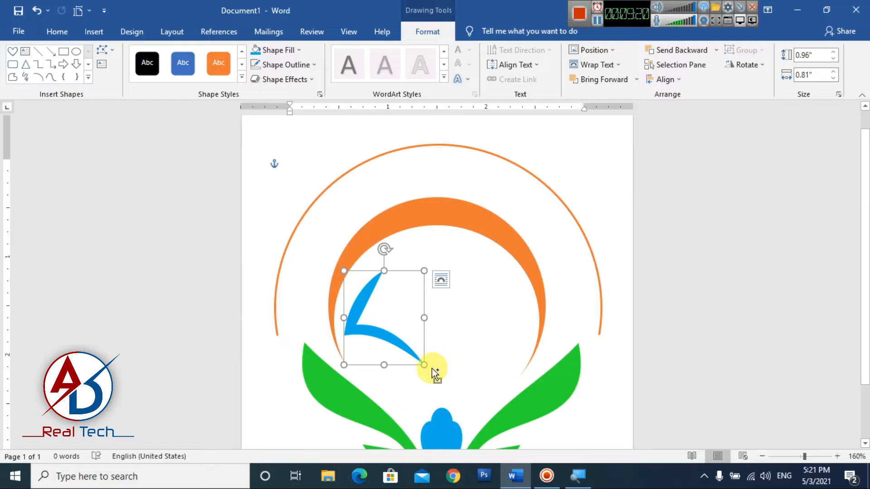
key(ctrl+c)
key(ctrl+v)
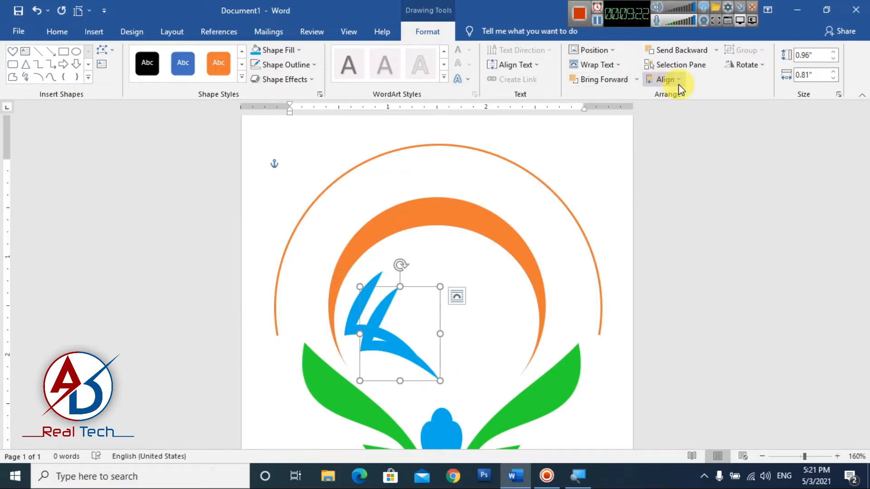
click(745, 67)
click(763, 126)
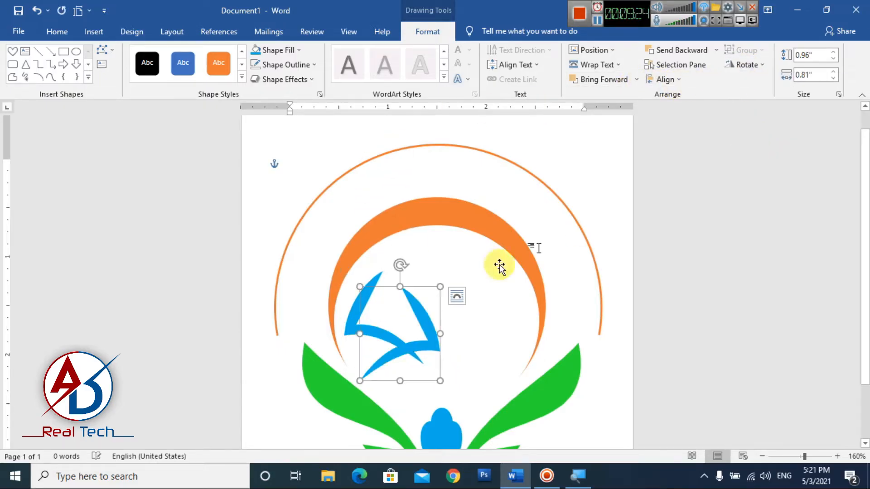
drag(396, 350, 474, 338)
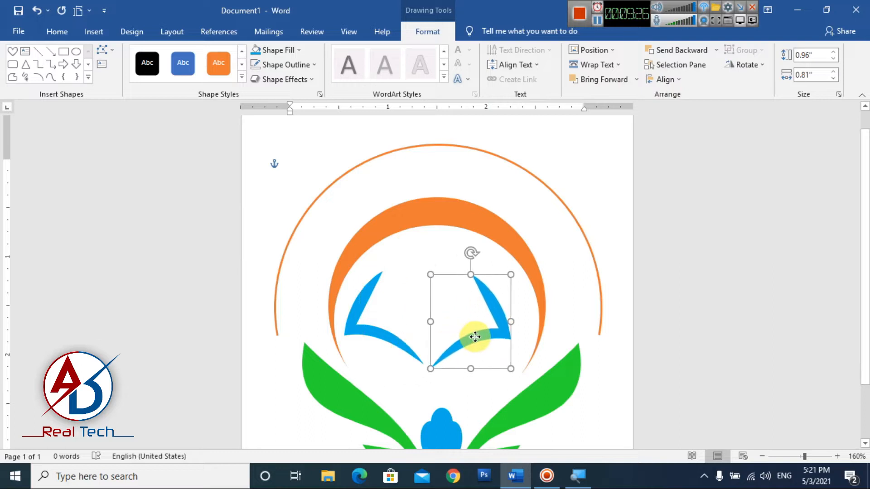
Select both V shapes together and nudge them right until the pair is centred under the orange arcs
shift+click(378, 338)
key(ctrl+Right)
key(ctrl+Right)
key(ctrl+Right)
key(ctrl+Right)
key(ctrl+Right)
key(ctrl+Right)
key(ctrl+Right)
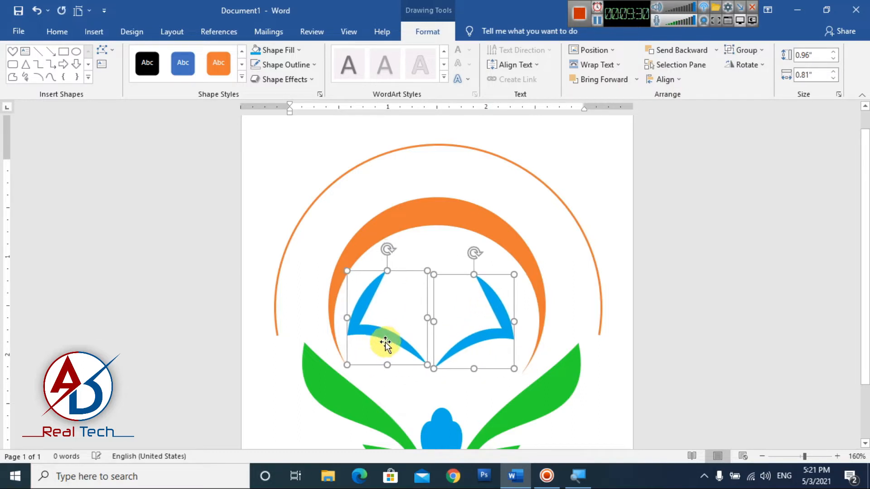
key(ctrl+Right)
key(ctrl+Right)
key(ctrl+Right)
key(ctrl+Right)
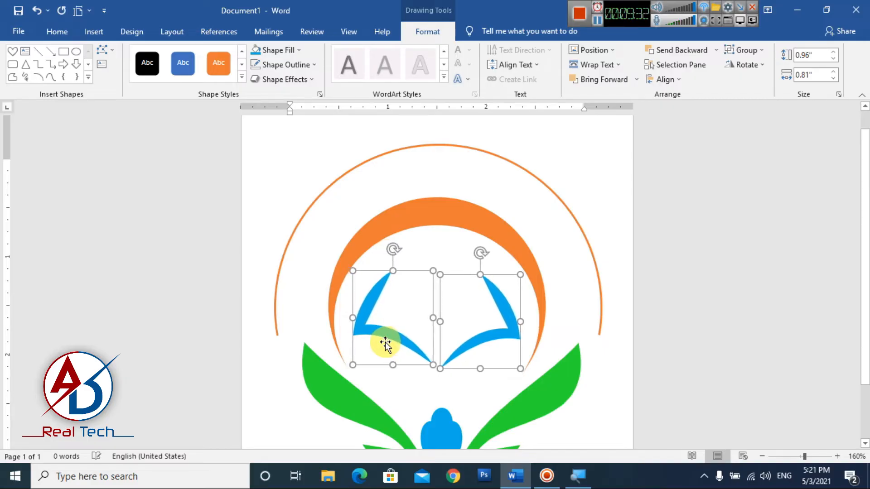
click(597, 336)
ctrl+scroll(544, 339, up, 4)
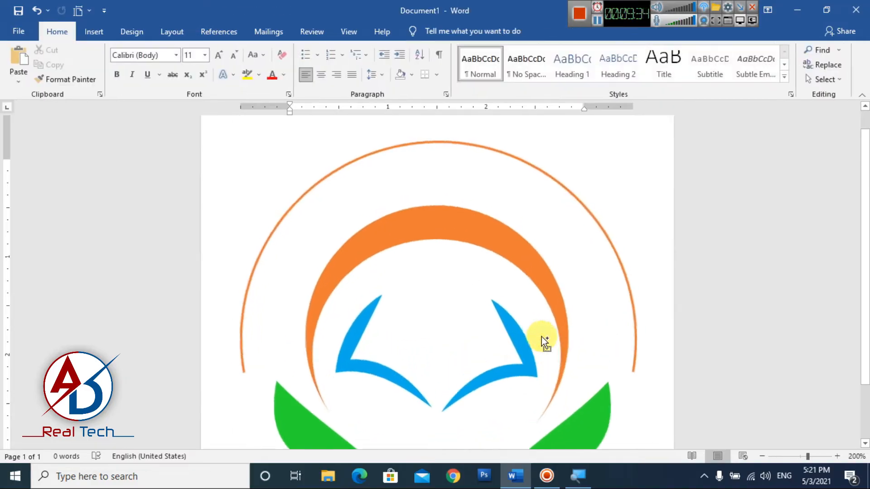
click(482, 388)
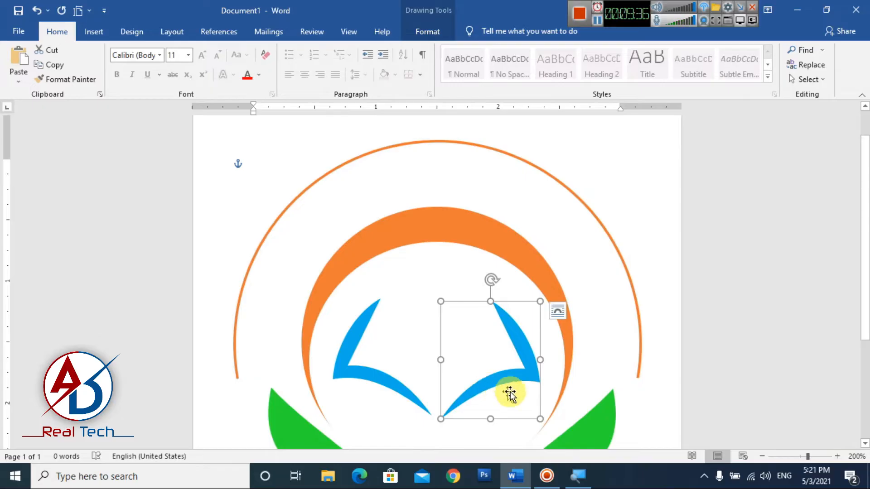
click(608, 373)
ctrl+scroll(607, 372, down, 4)
ctrl+scroll(589, 364, down, 5)
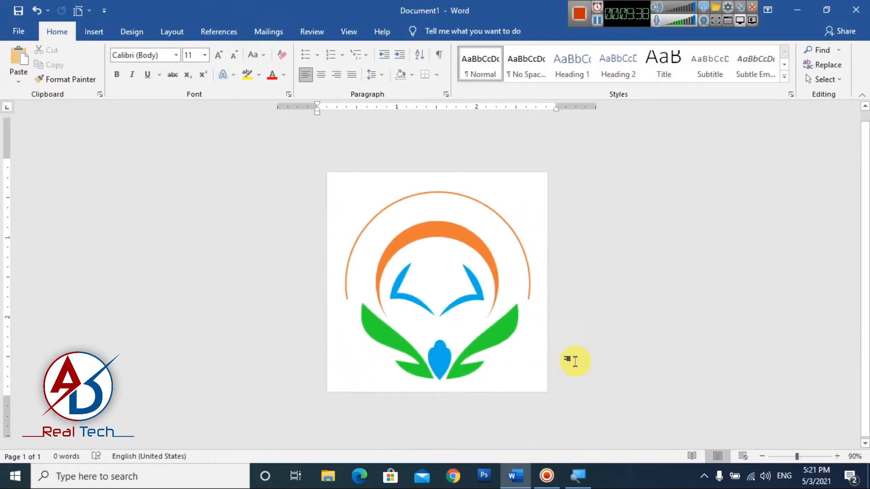
Draw a closed four-sided freeform page shape inside the left V shape, about 0.74" tall and 0.57" wide
ctrl+scroll(577, 361, up, 5)
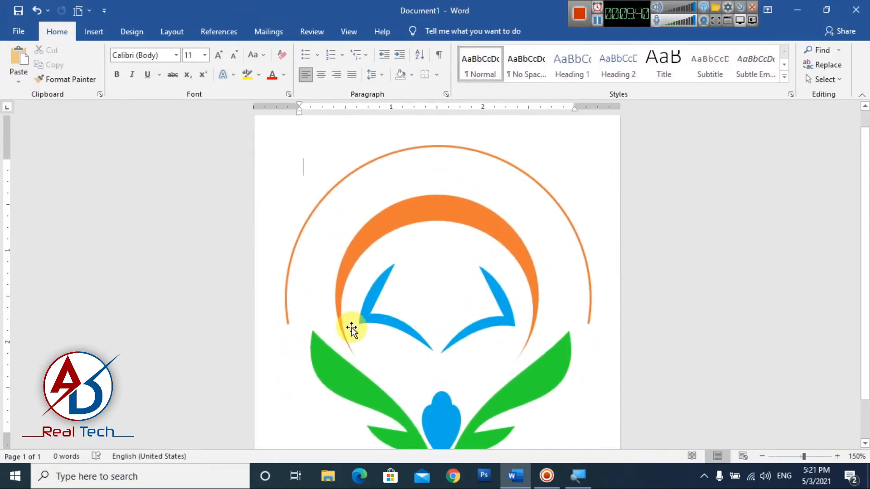
click(89, 33)
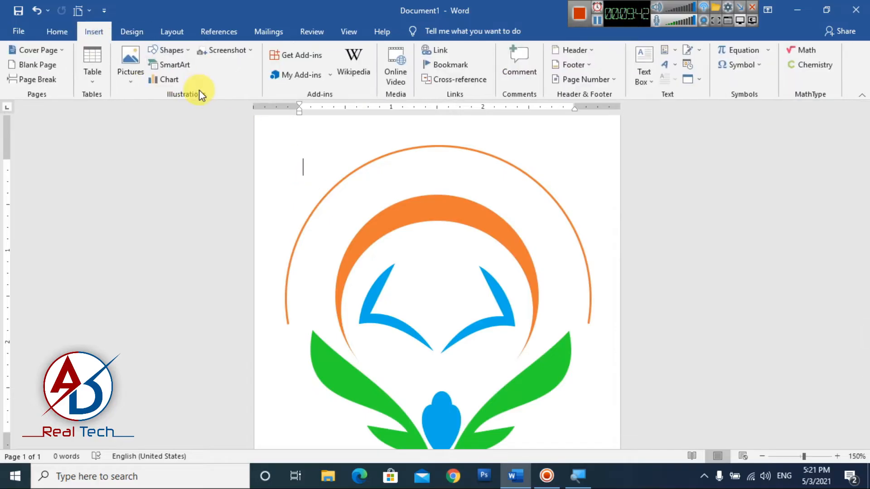
click(170, 51)
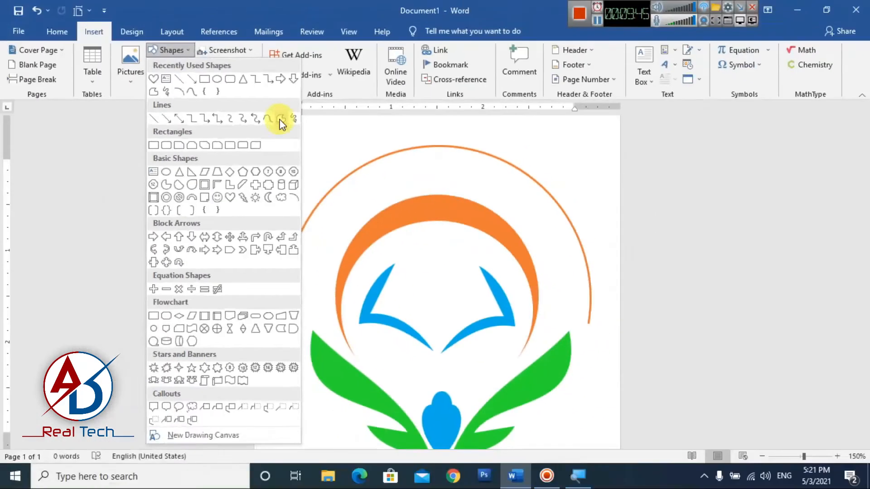
click(281, 119)
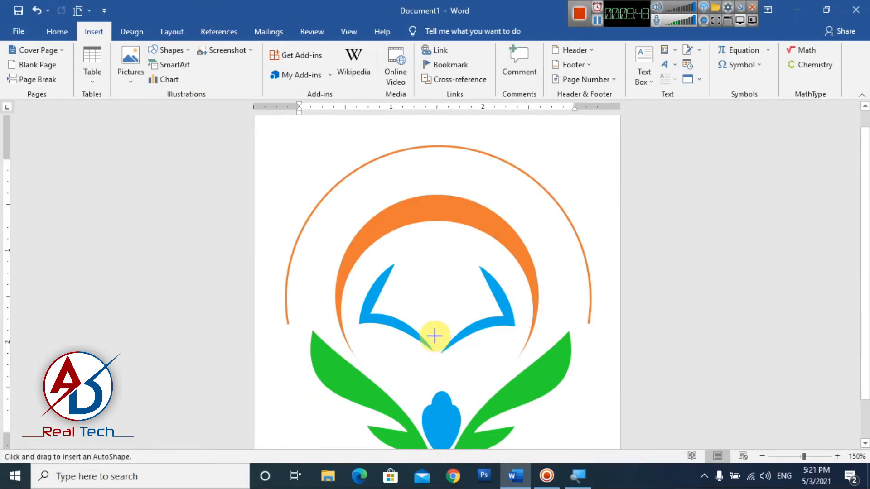
drag(435, 336, 380, 304)
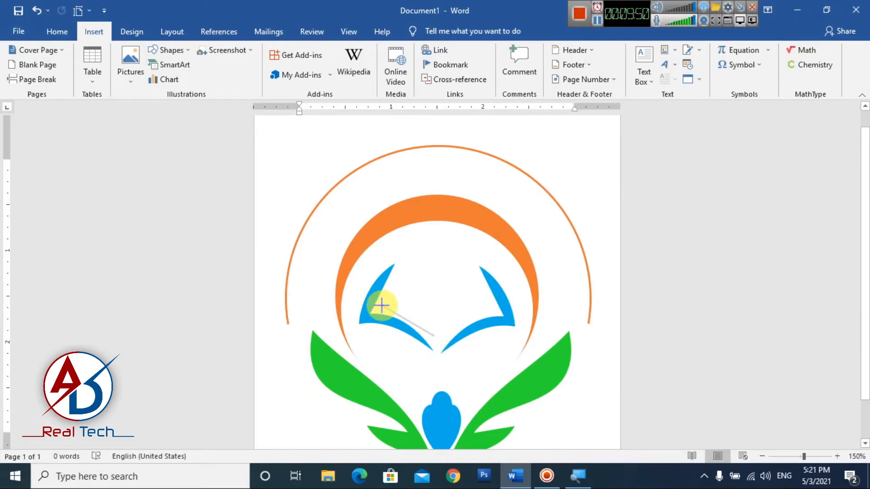
click(381, 306)
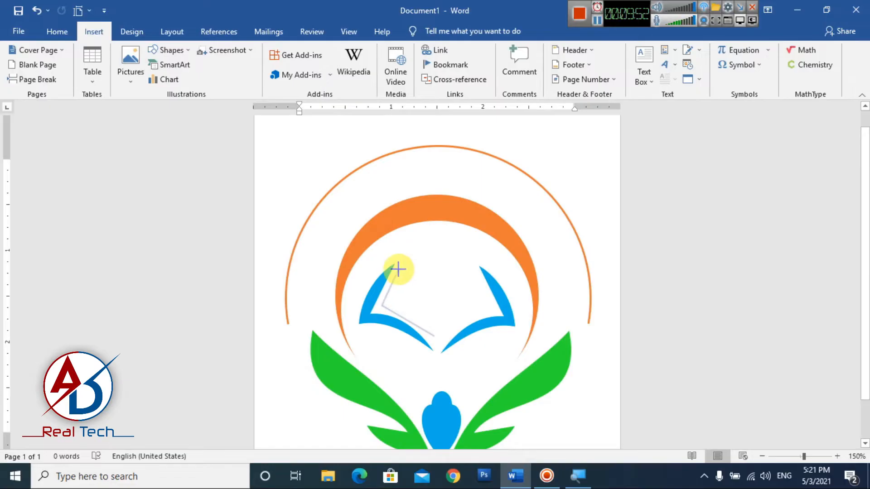
click(397, 269)
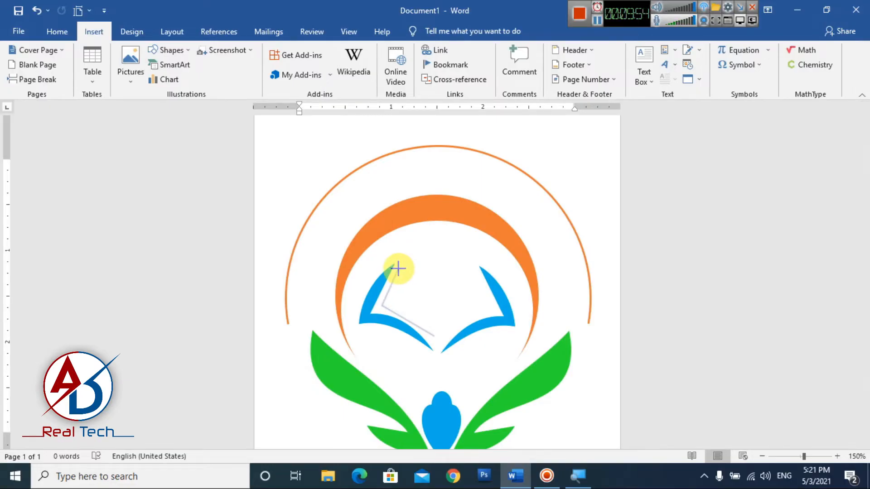
click(432, 281)
click(434, 333)
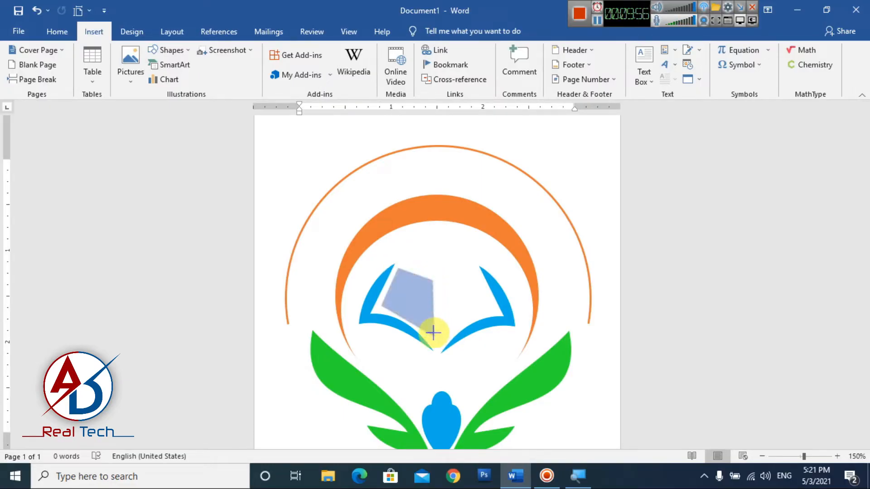
Edit the page shape's points to bow its bottom and top edges upward into smooth curves
scroll(462, 329, up, 5)
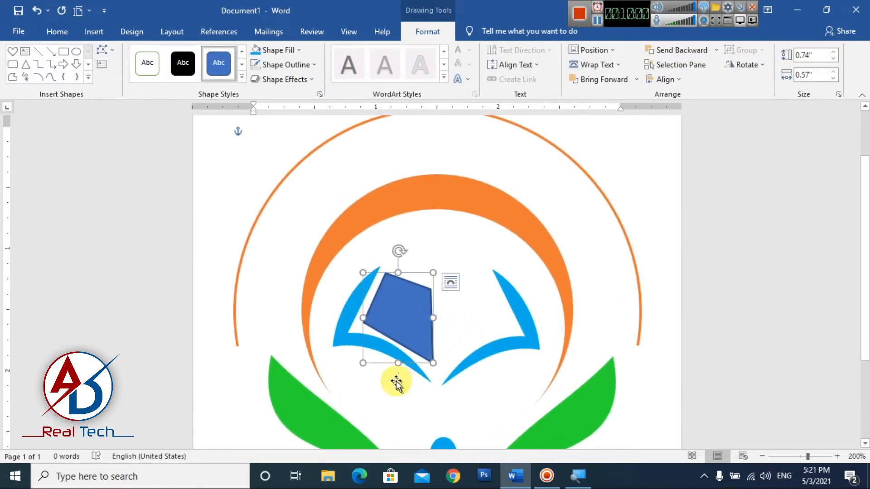
click(107, 53)
click(131, 84)
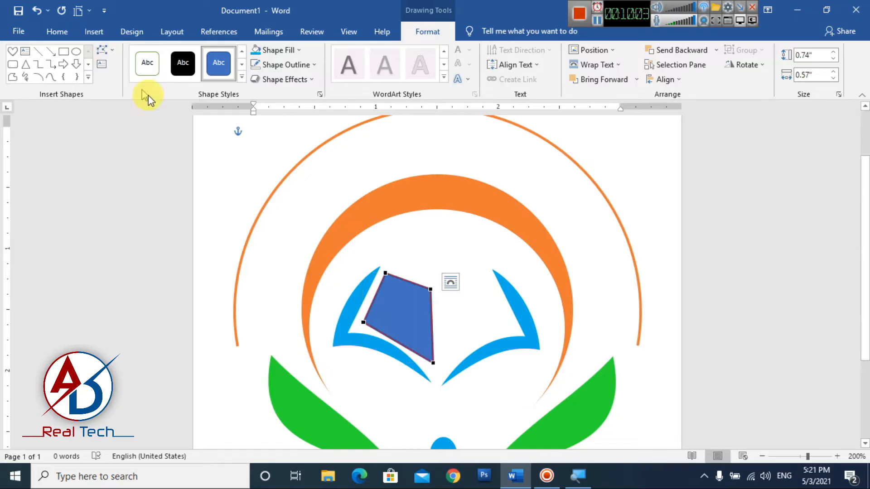
click(363, 323)
drag(387, 336, 395, 320)
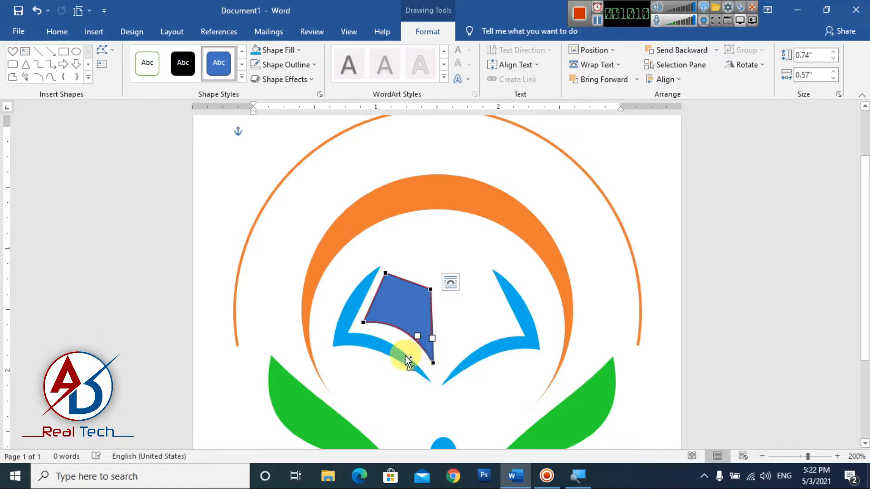
drag(407, 358, 393, 325)
click(432, 363)
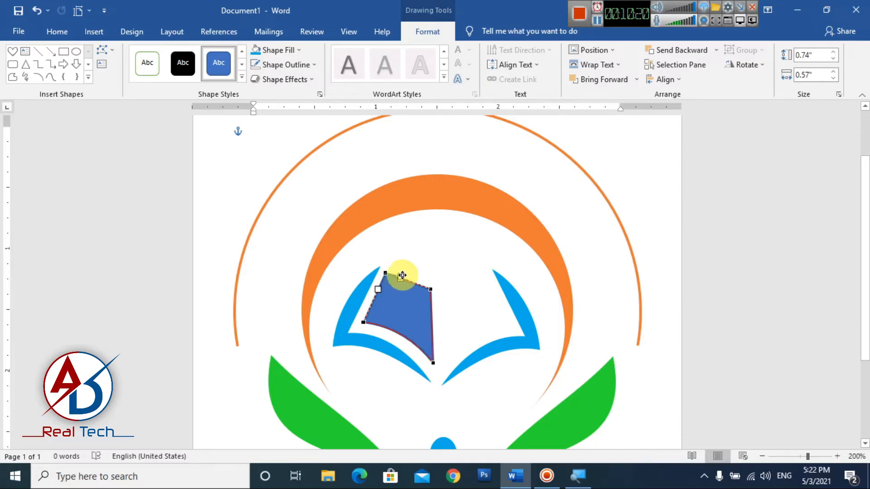
drag(406, 271, 405, 272)
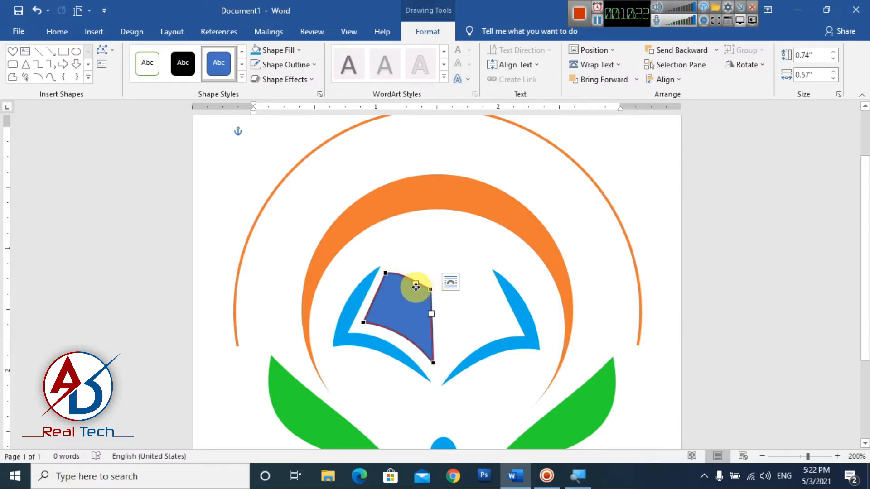
click(458, 318)
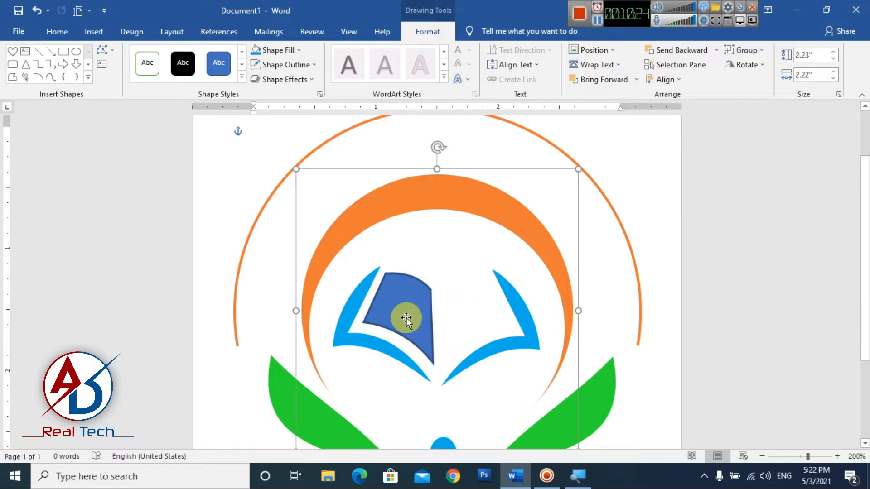
Give the page shape the same light blue fill without an outline and nudge it slightly down toward the V shape
click(403, 314)
click(255, 51)
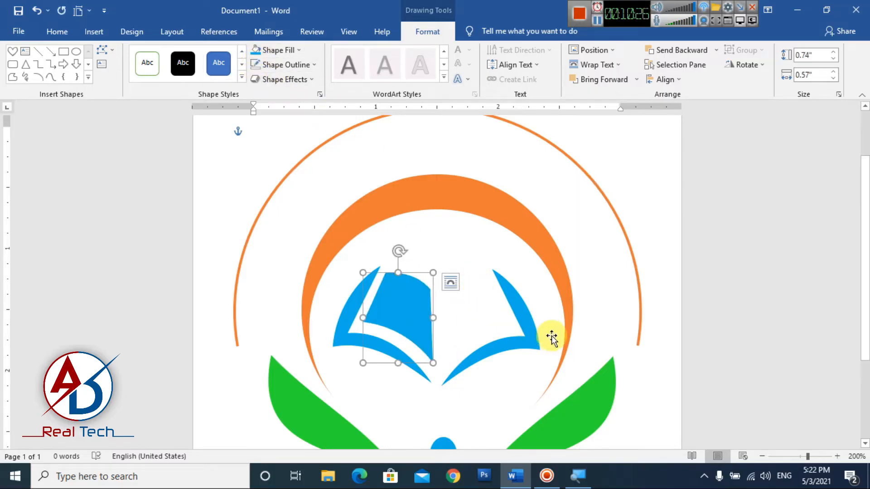
click(423, 345)
click(404, 324)
key(Down)
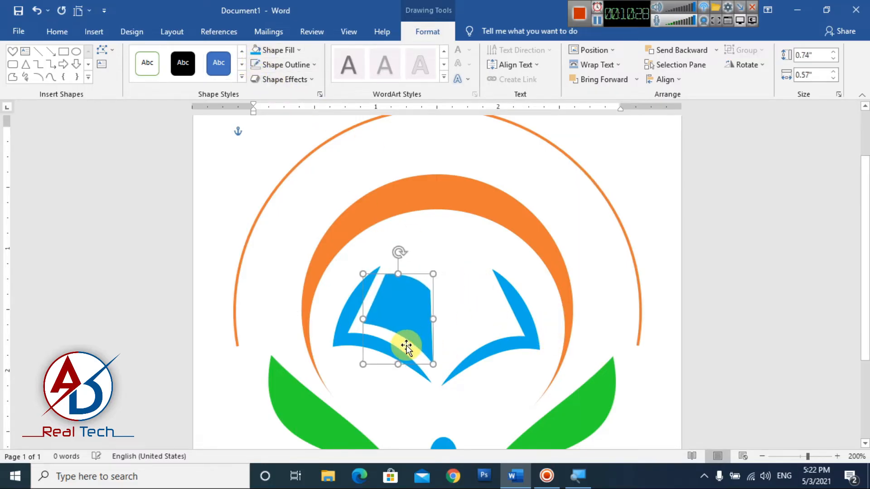
key(Down)
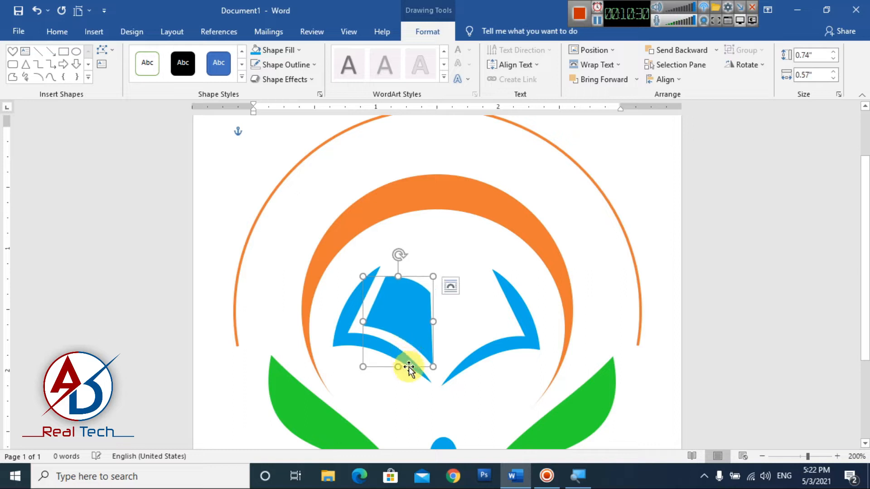
Edit the page shape's points to pull its bottom corner down toward the V shape's lower tip
click(103, 49)
click(127, 84)
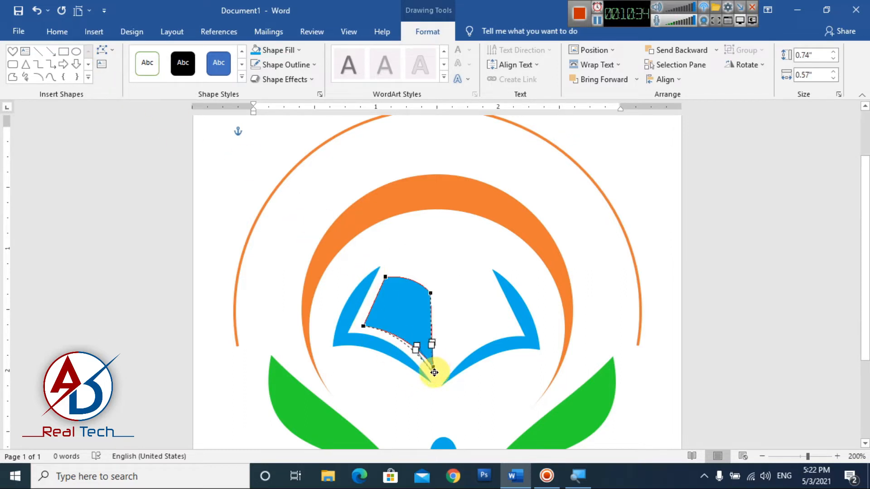
drag(434, 373, 435, 371)
click(461, 326)
ctrl+scroll(452, 327, down, 5)
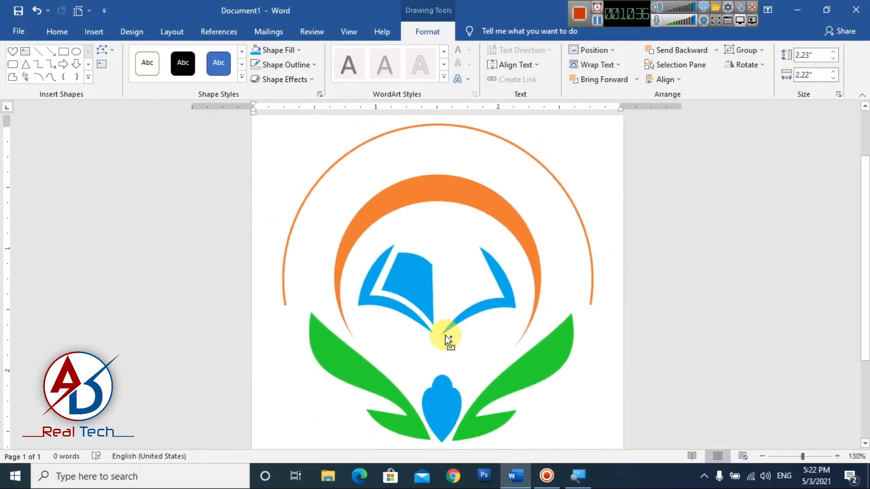
Stretch the light blue page shape upward to about 0.84" tall
ctrl+scroll(442, 338, up, 2)
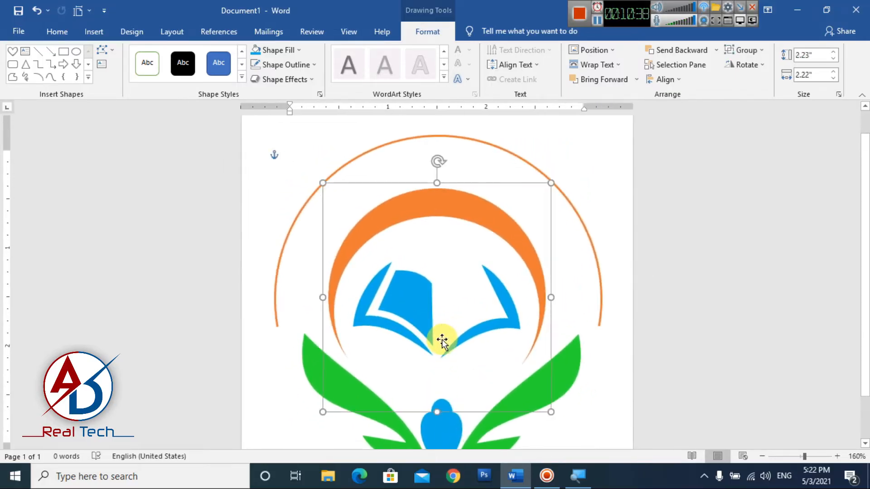
click(414, 300)
drag(407, 276, 406, 270)
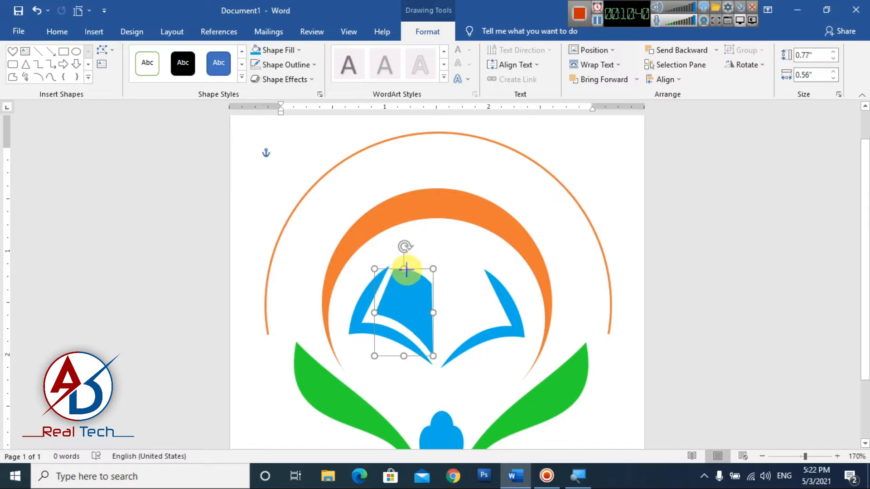
click(435, 330)
Duplicate the page shape, flip the copy horizontally and align it inside the right V shape to form an open book
ctrl+scroll(427, 335, down, 3)
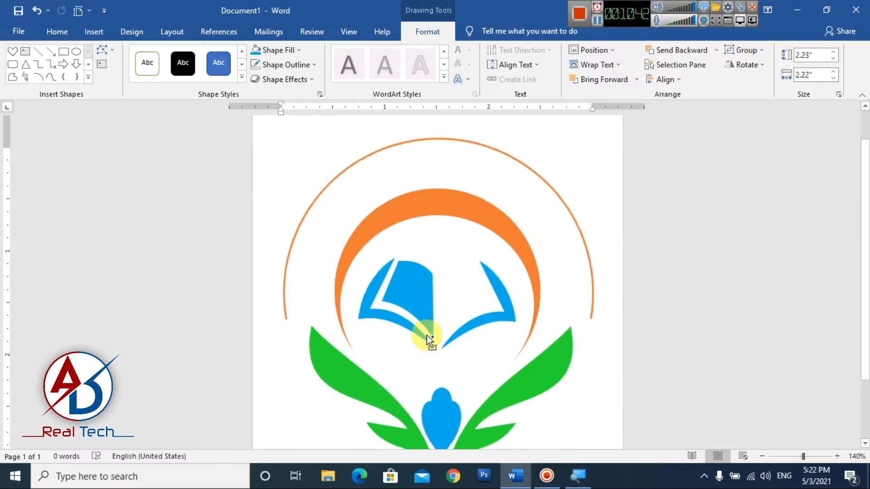
drag(413, 291, 420, 299)
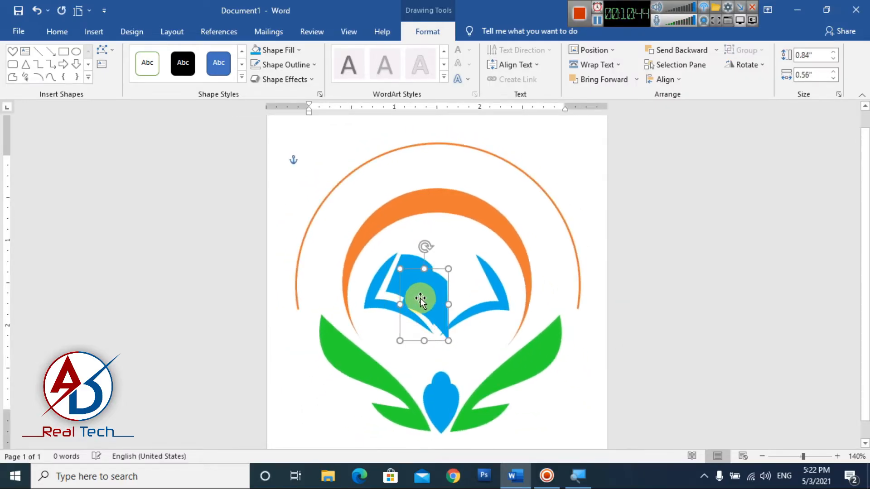
click(743, 66)
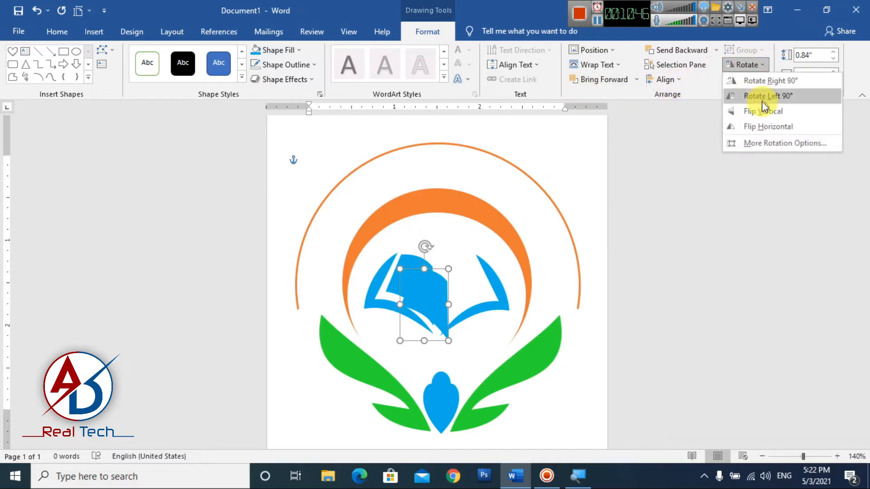
click(765, 126)
drag(425, 307, 458, 297)
scroll(542, 311, up, 3)
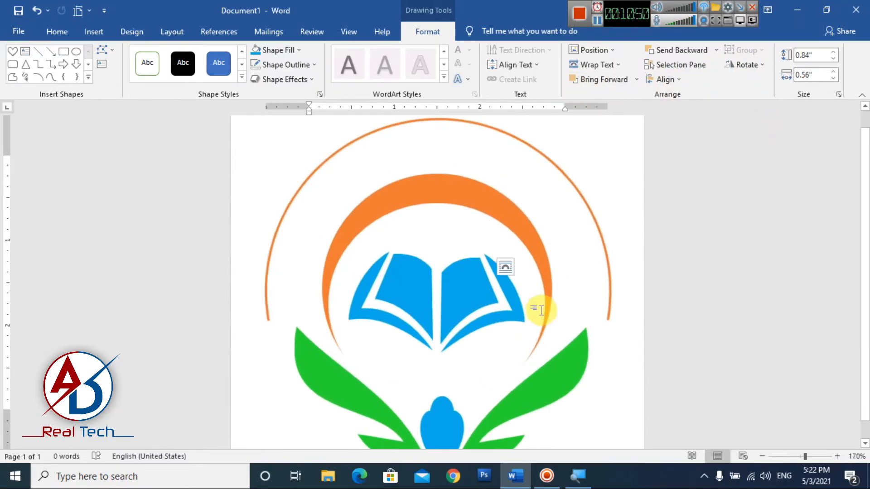
key(Up)
key(Up)
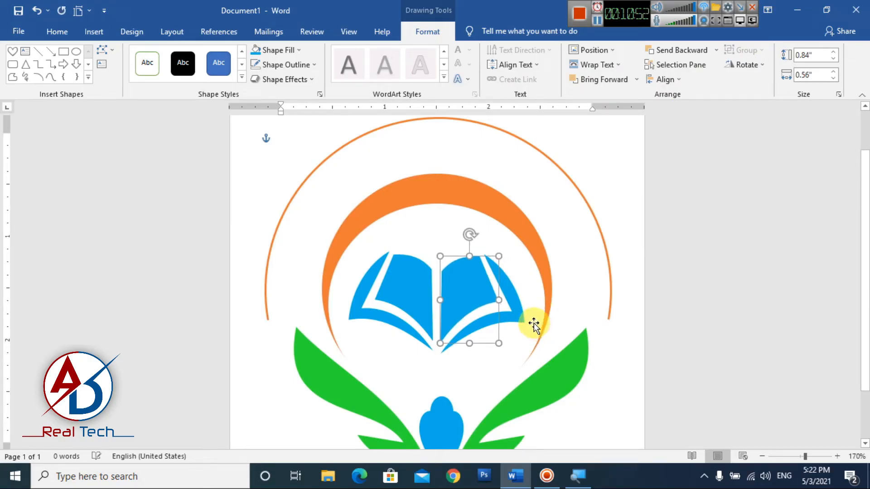
Examine the open book's proportions and its placement within the orange arcs, leaves and bud
click(582, 333)
scroll(584, 335, down, 5)
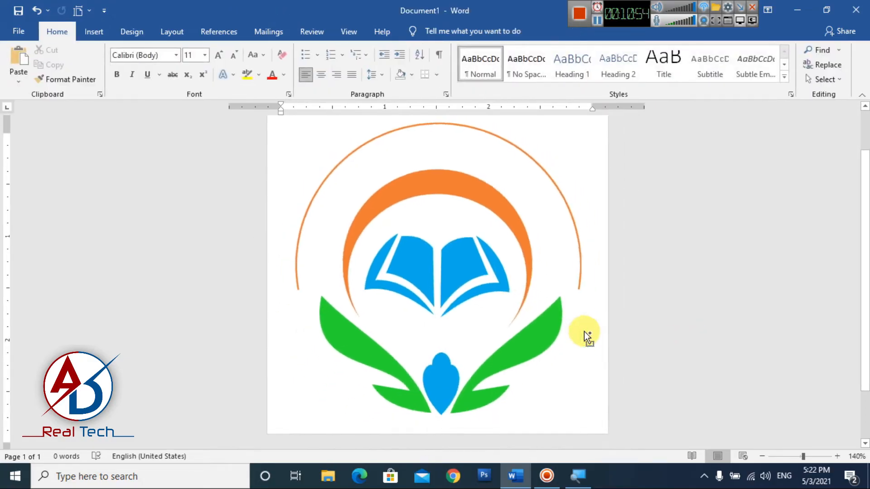
scroll(583, 334, up, 7)
click(463, 332)
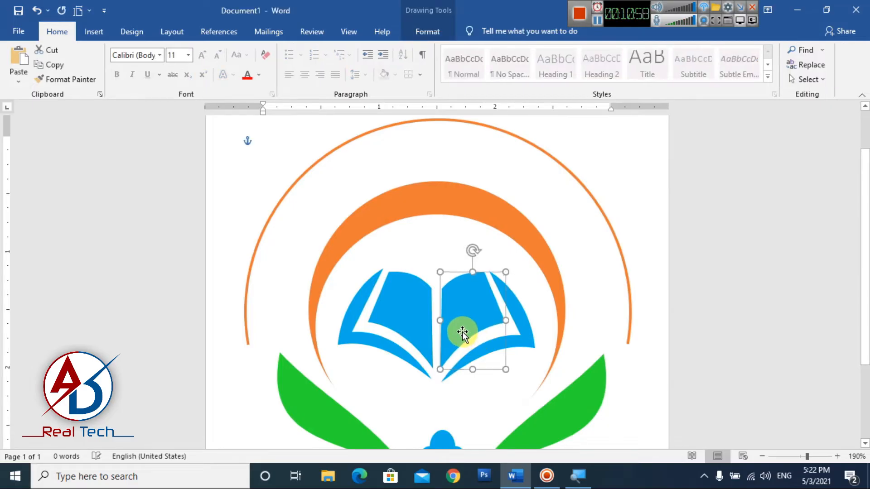
click(657, 355)
scroll(553, 354, down, 6)
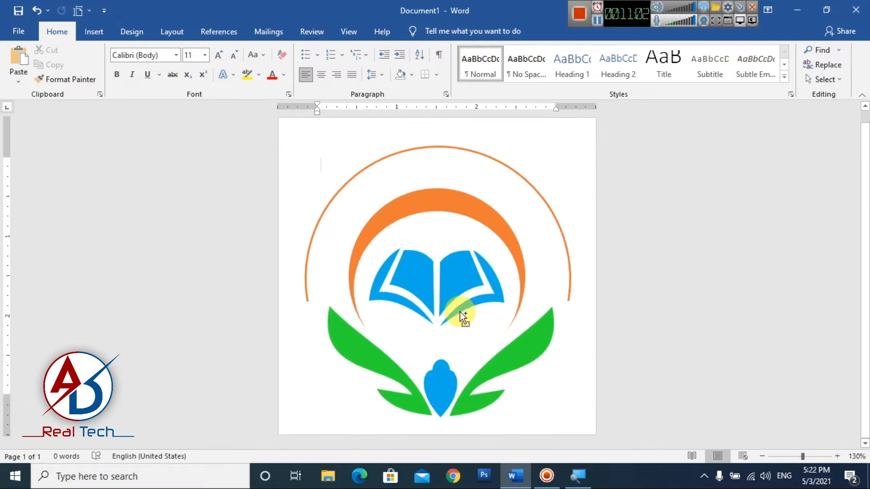
scroll(460, 313, down, 6)
scroll(461, 317, up, 7)
scroll(459, 320, down, 2)
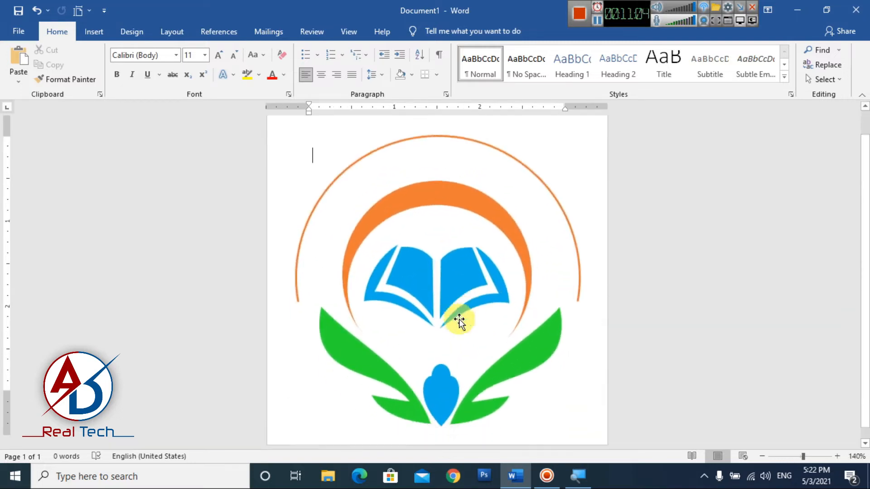
scroll(459, 319, up, 2)
scroll(460, 319, down, 2)
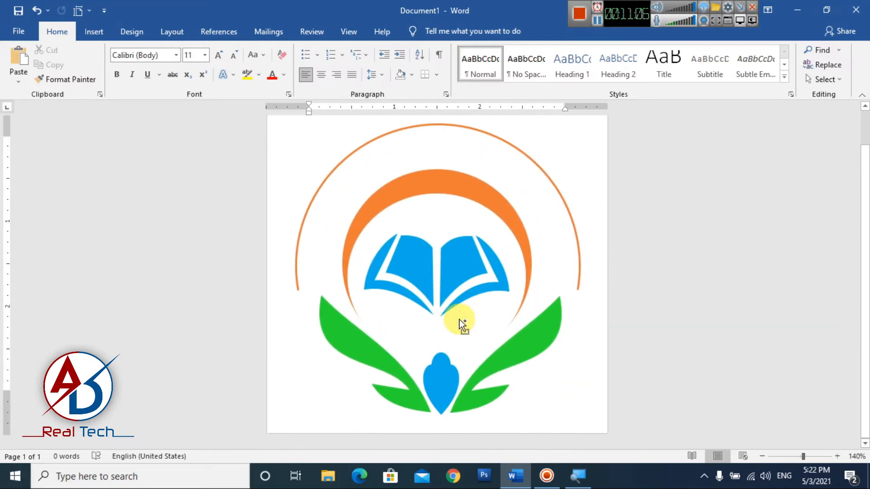
scroll(459, 322, down, 4)
scroll(458, 323, up, 2)
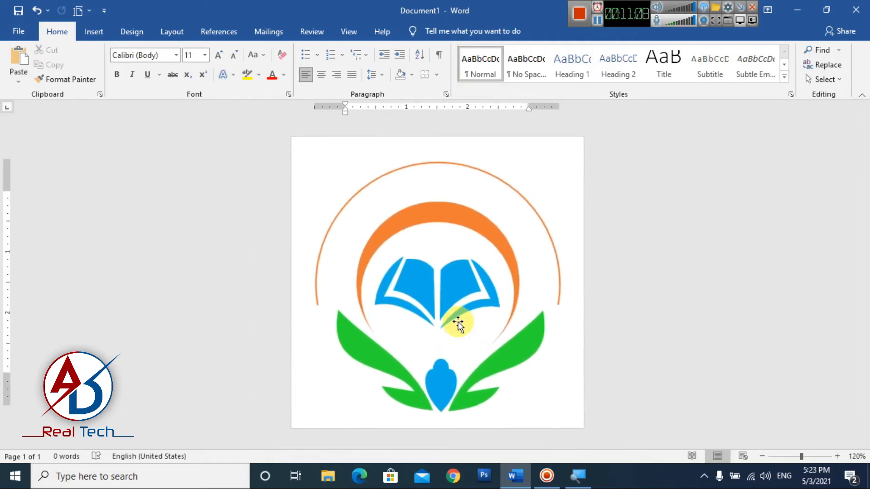
click(444, 326)
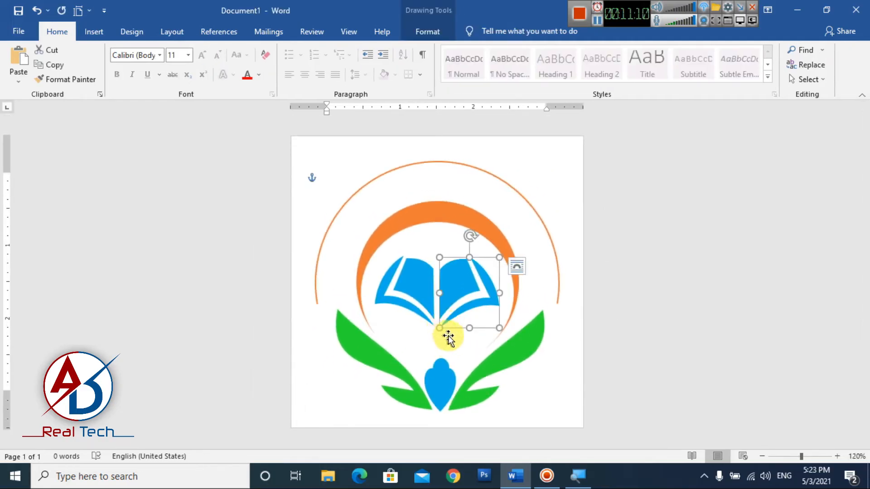
shift+click(408, 314)
shift+click(465, 283)
right_click(470, 285)
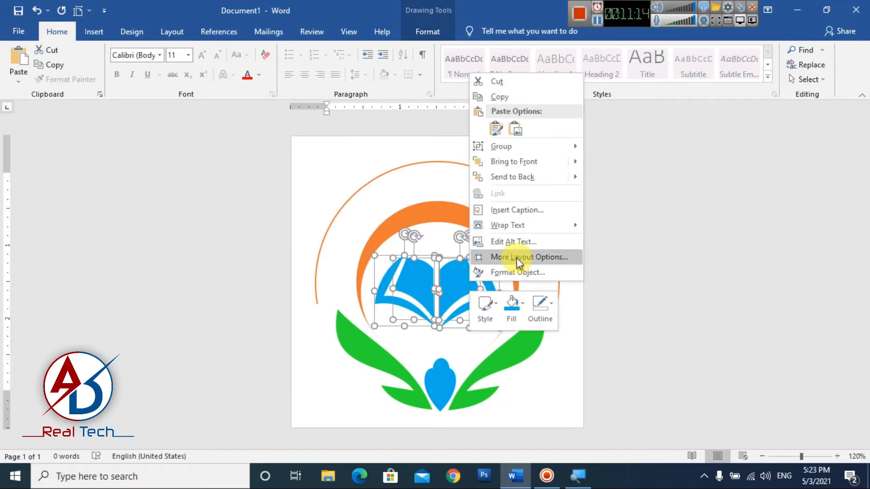
click(668, 359)
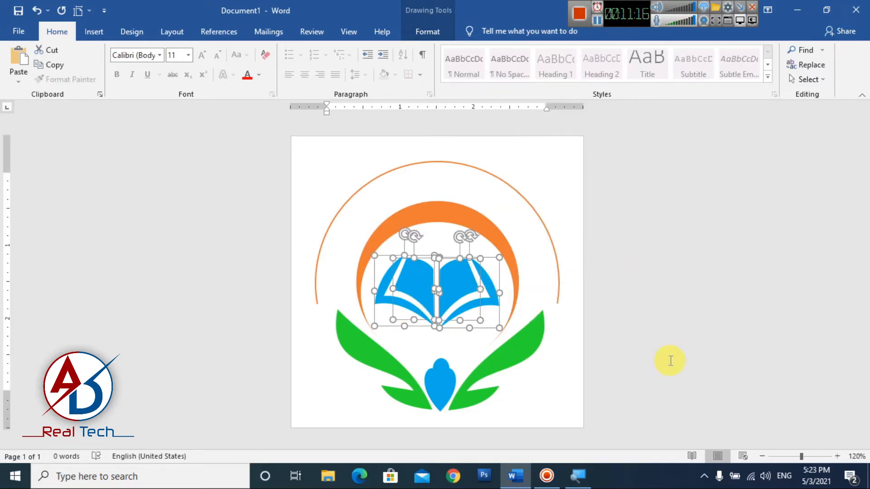
Stretch the right and left V shapes of the book slightly downward to match each other
click(465, 311)
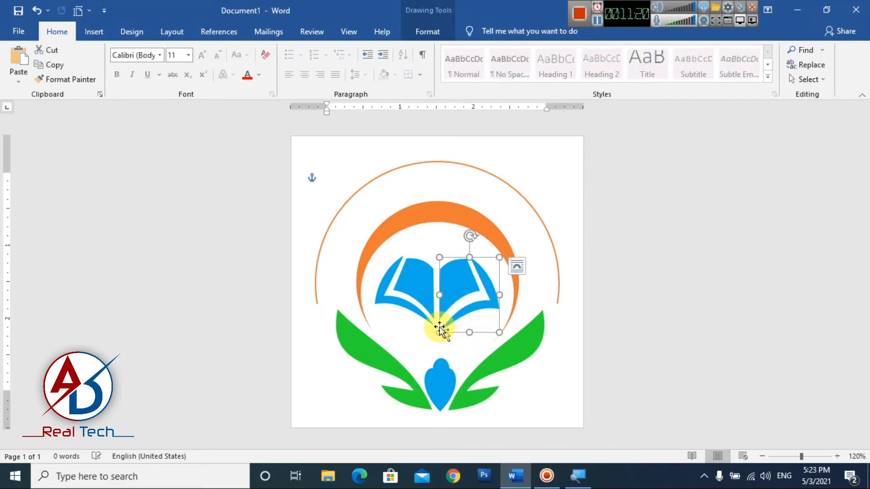
click(405, 317)
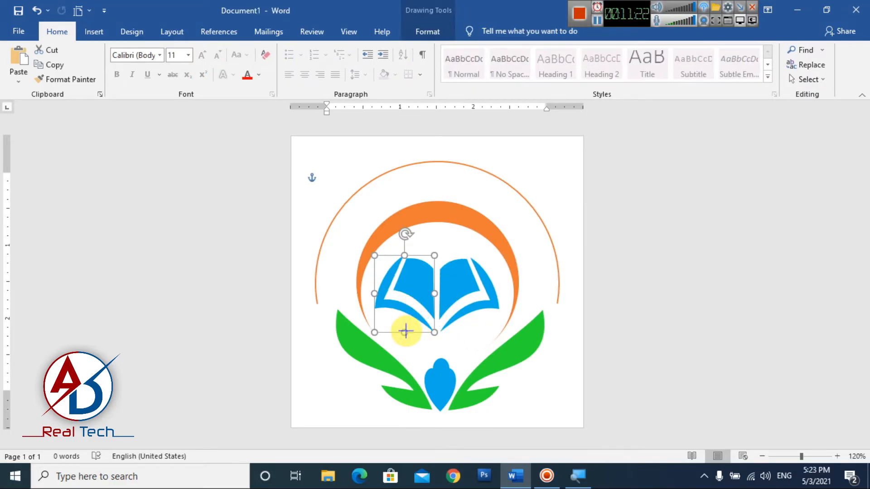
click(656, 374)
Delete the right half of the book and stretch the left page shape downward to about 0.9" tall
click(489, 311)
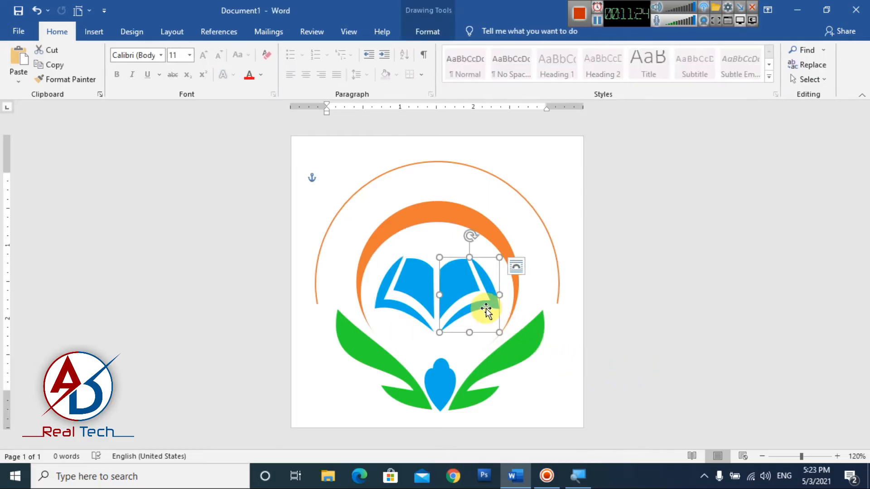
key(Delete)
click(434, 298)
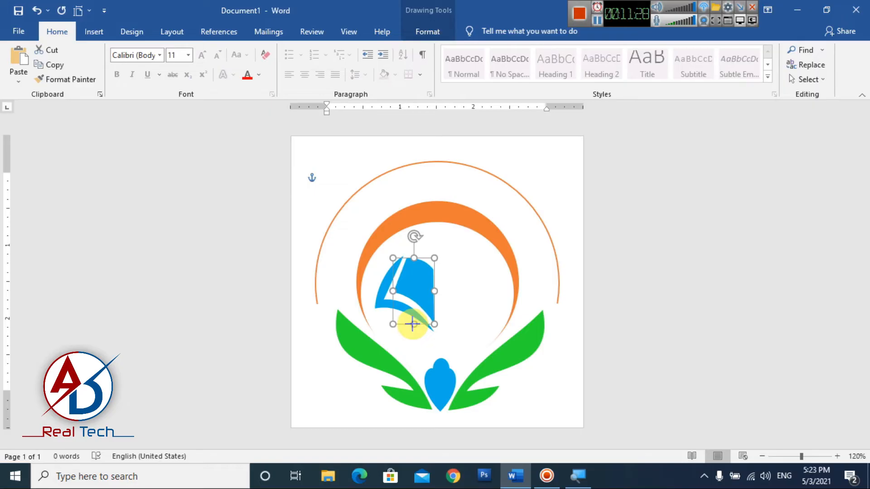
Try stretching the left V shape and page shape further downward, and undo the stretch
click(383, 306)
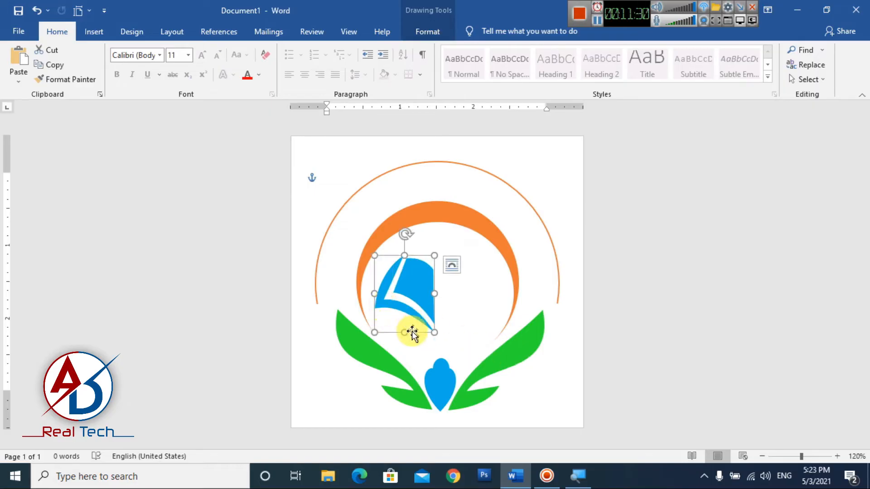
mouse_move(404, 332)
mouse_down()
mouse_move(431, 295)
mouse_move(413, 322)
mouse_up()
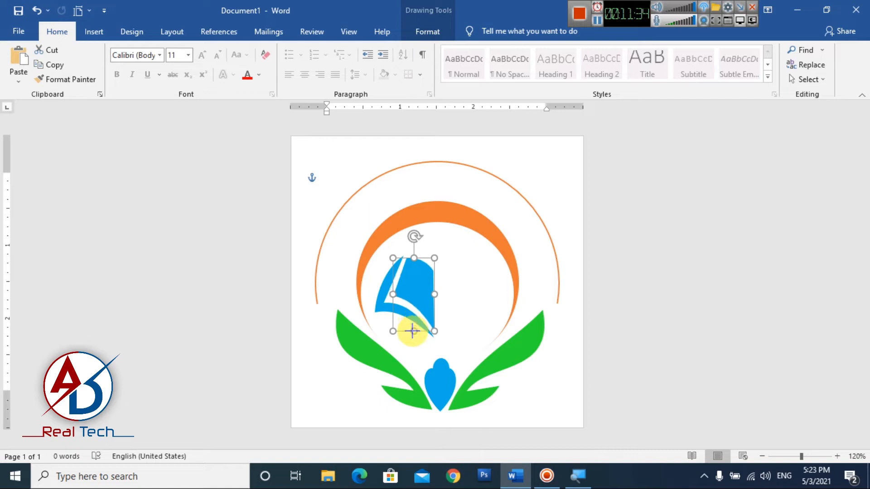
click(693, 348)
scroll(613, 347, down, 1)
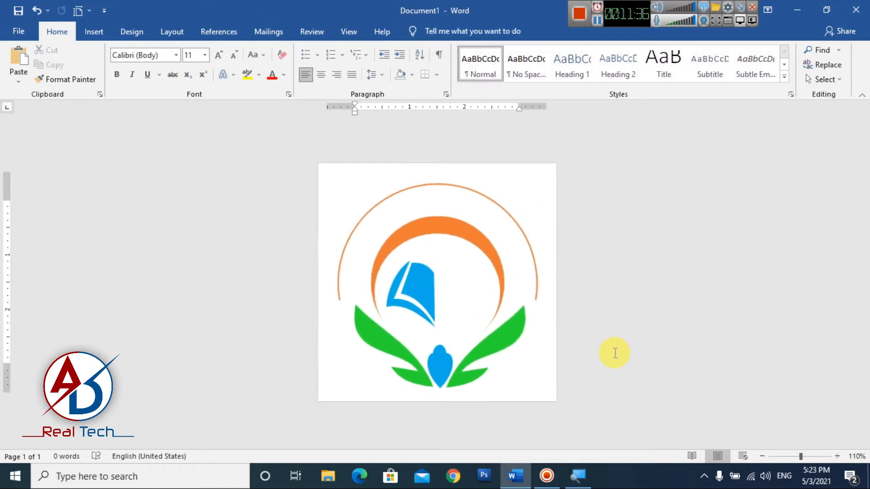
key(ctrl+z)
click(668, 362)
Edit the left page shape's points to move its outer lower corner slightly down toward the V shape
scroll(521, 351, up, 9)
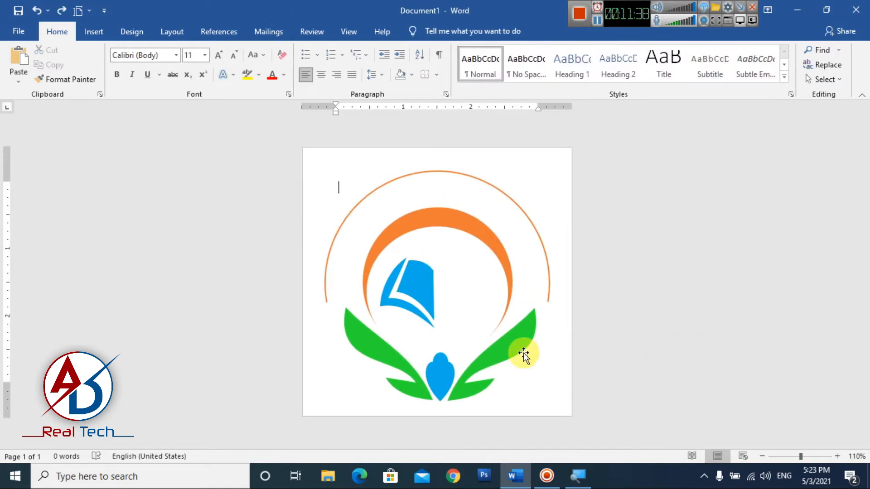
scroll(427, 312, down, 1)
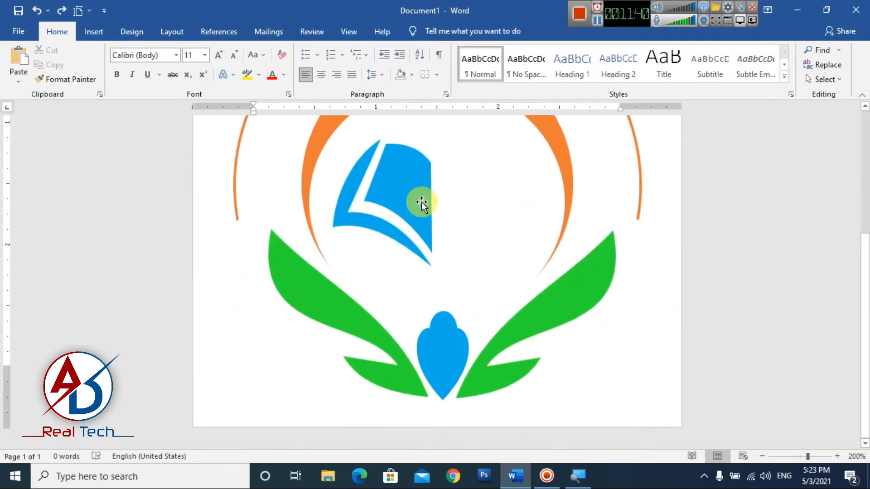
click(422, 200)
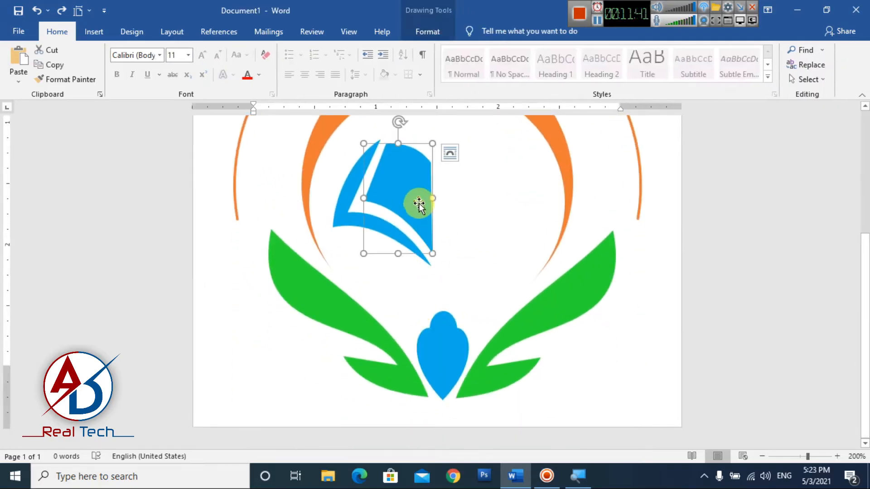
click(426, 31)
click(106, 50)
click(119, 83)
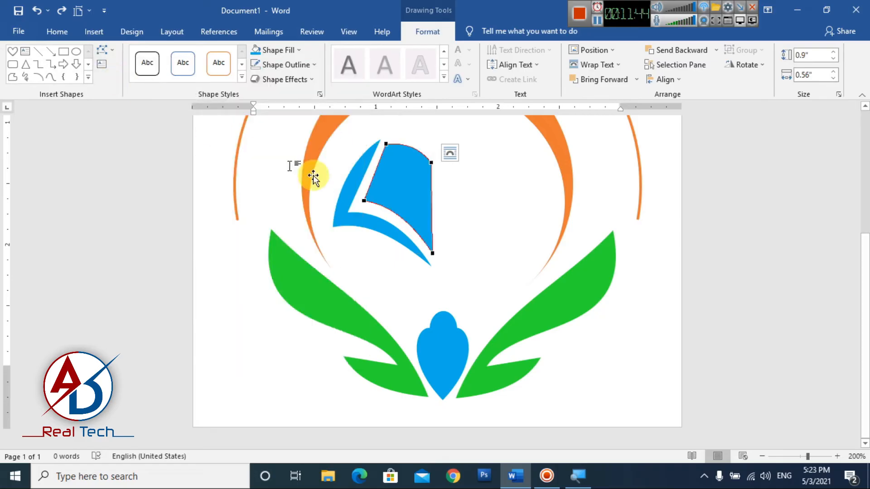
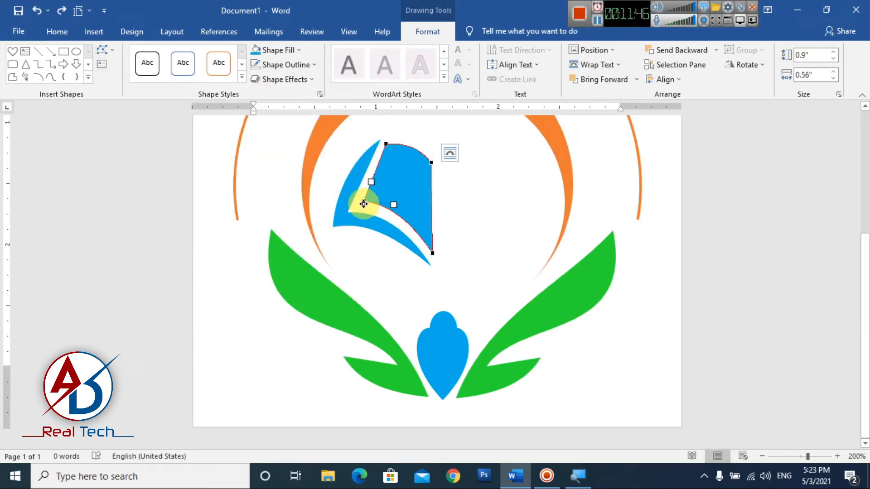
drag(361, 206, 364, 204)
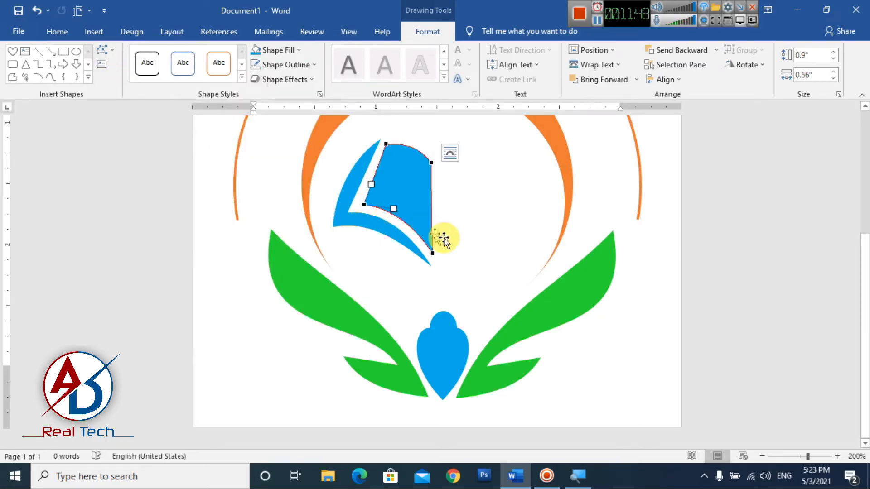
click(489, 250)
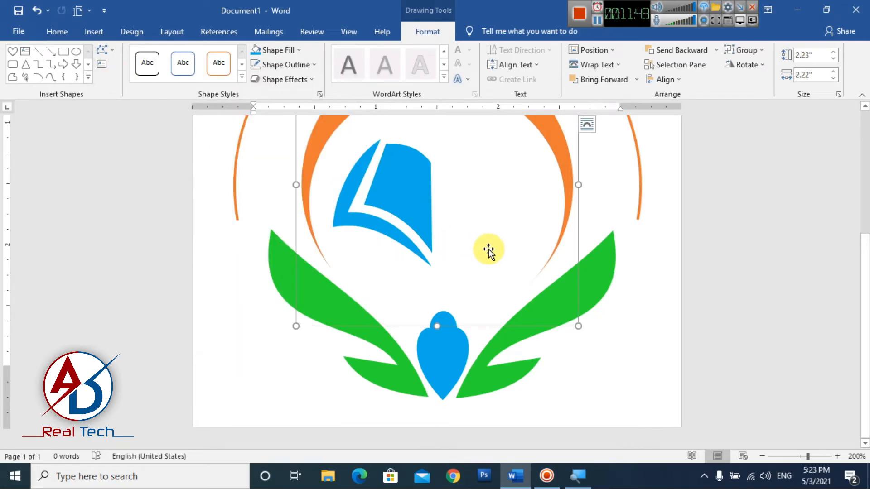
click(693, 290)
Group the left page shape with the left V shape
scroll(625, 305, down, 5)
click(417, 287)
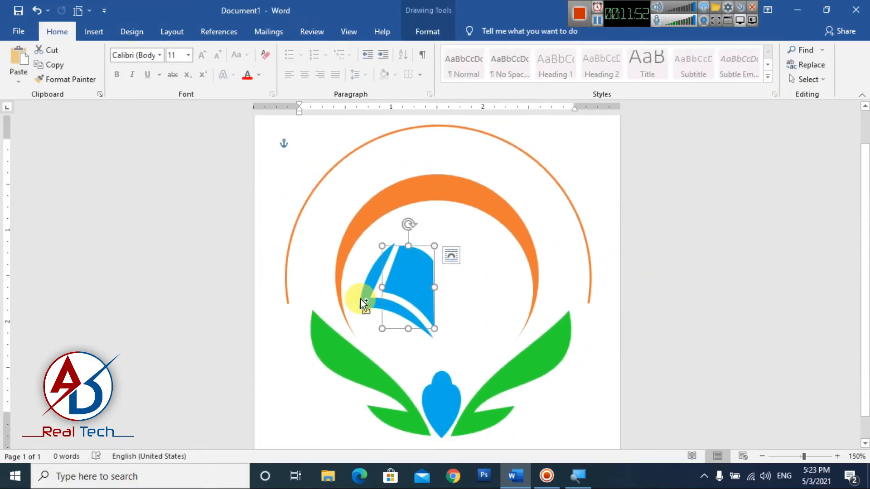
shift+click(364, 303)
right_click(372, 299)
mouse_move(428, 164)
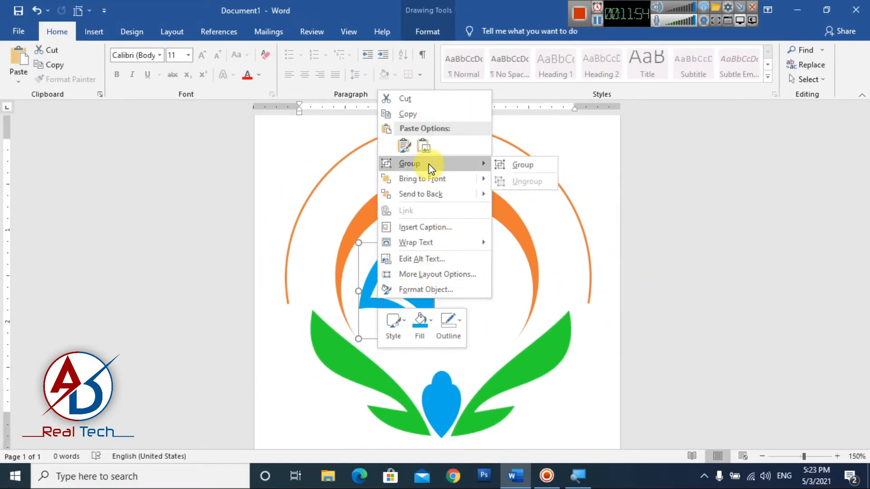
click(525, 166)
Duplicate the grouped left half of the book, flip the copy horizontally and align it as the right half
drag(383, 274, 401, 295)
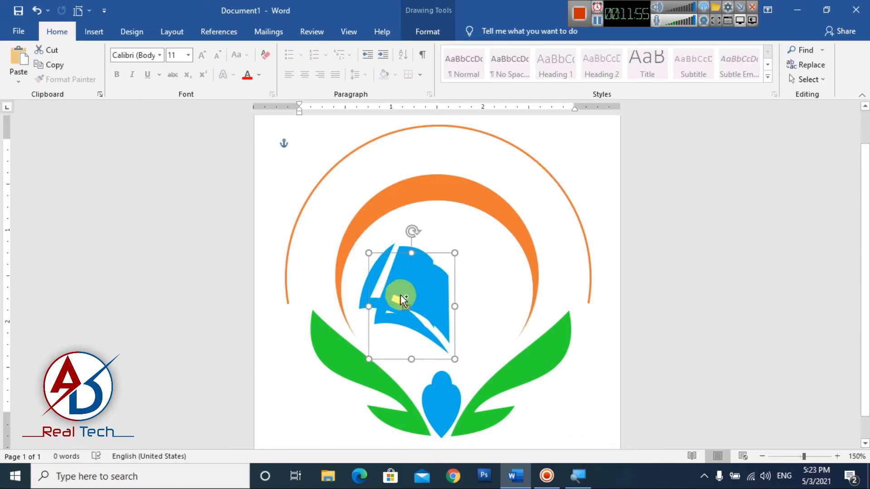
click(423, 36)
click(747, 64)
click(766, 128)
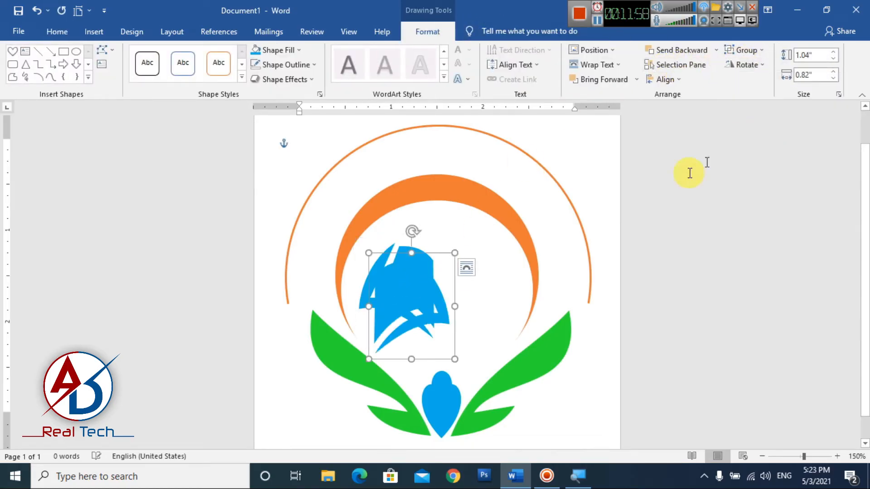
drag(427, 317, 494, 304)
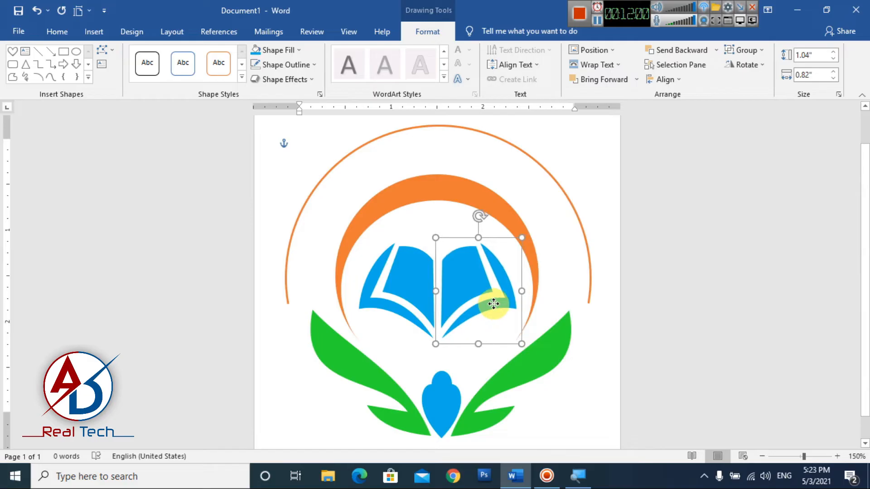
click(590, 317)
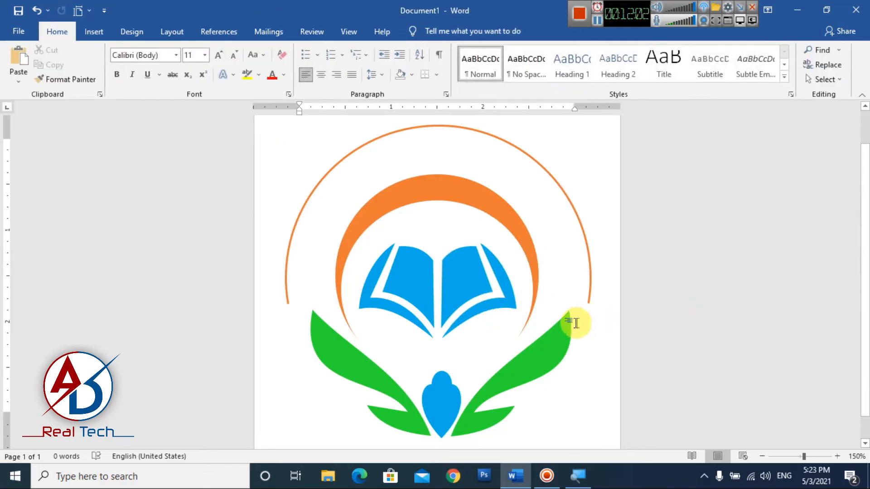
Select both halves of the book and nudge them slightly to the right to centre them inside the arcs
click(456, 292)
shift+click(405, 287)
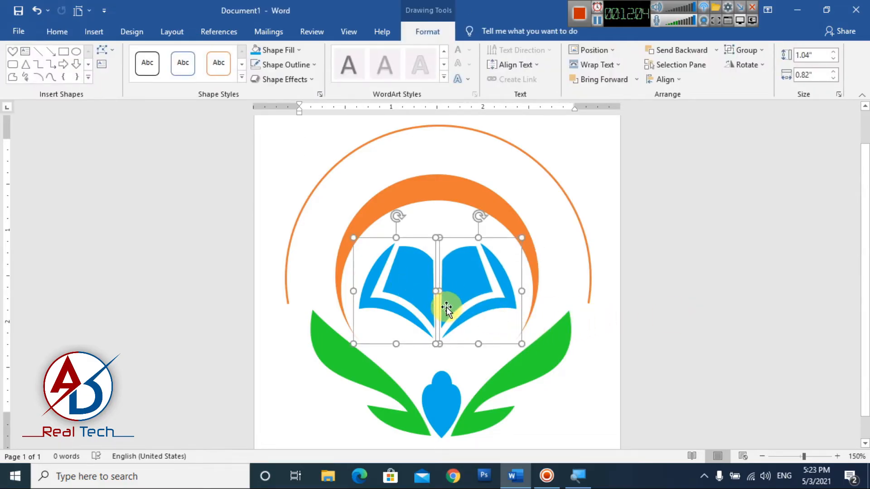
key(ctrl+g)
click(617, 321)
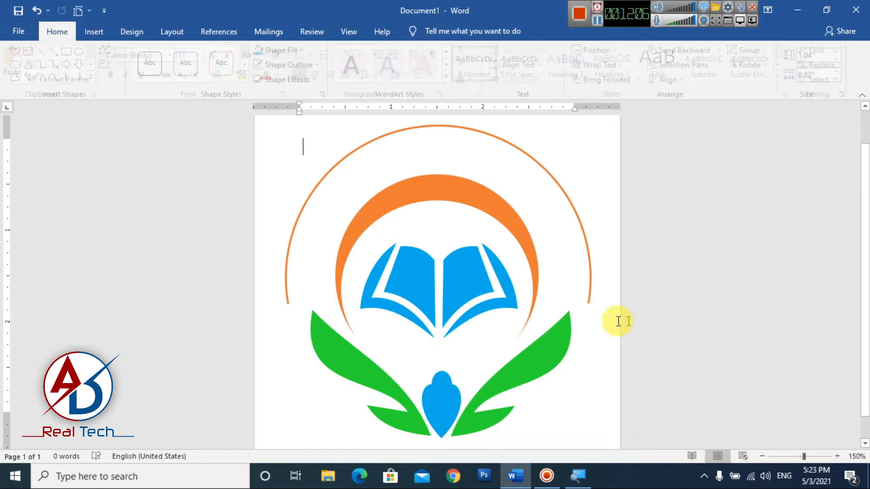
click(458, 323)
key(ctrl+shift+g)
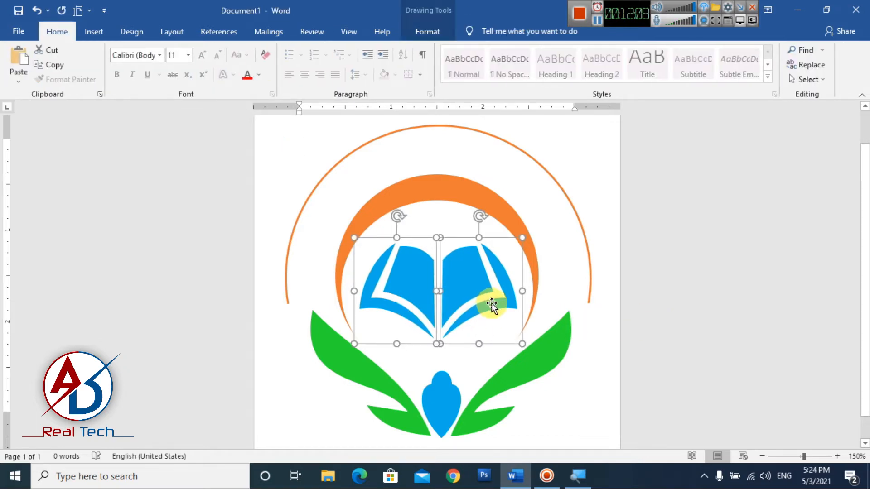
click(697, 318)
Check the overall balance of the book, arcs, leaves and bud across the whole logo
scroll(578, 312, down, 9)
scroll(581, 318, up, 4)
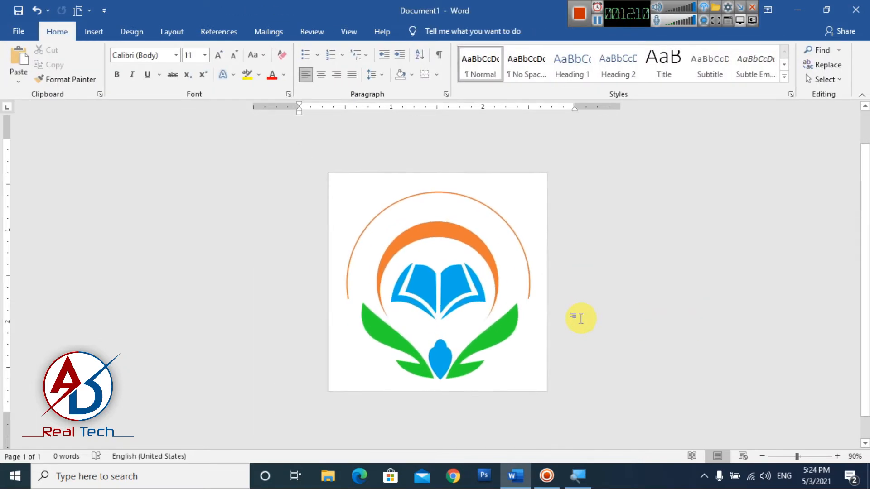
scroll(582, 318, down, 3)
scroll(582, 323, up, 3)
scroll(582, 322, down, 3)
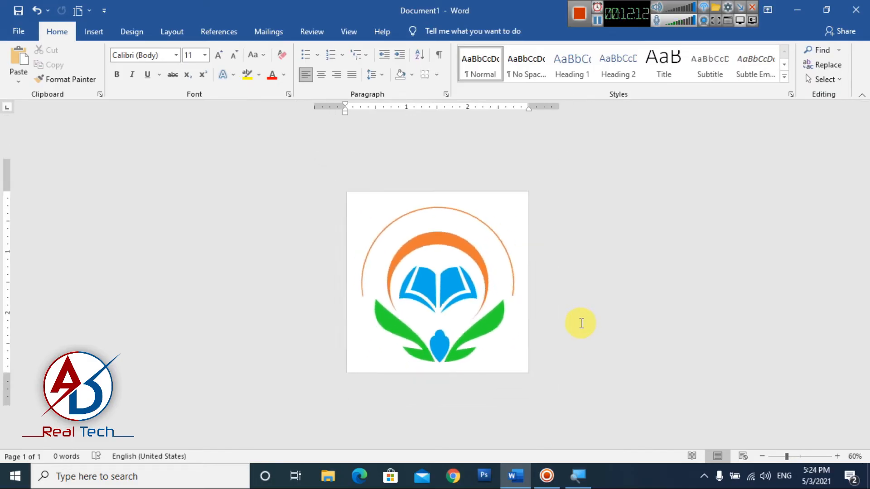
scroll(582, 324, up, 3)
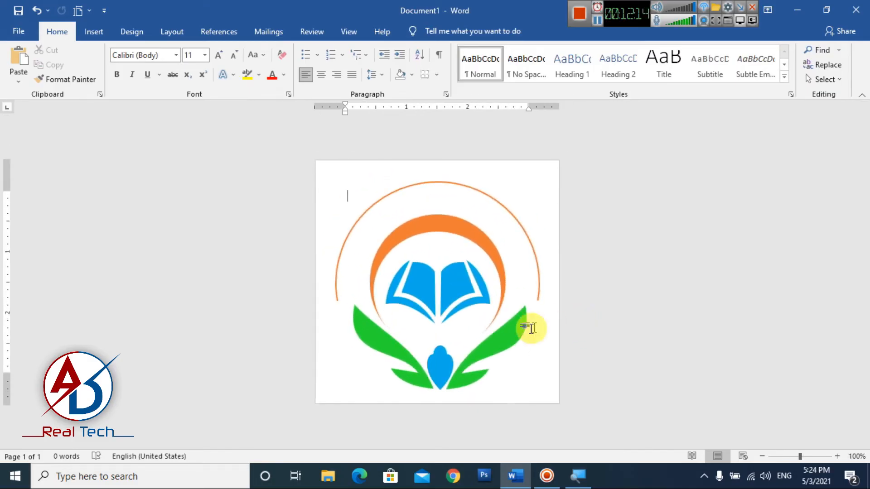
Insert black-fill WordArt over the logo, apply the No Spacing style and move it near the top of the thick orange arc
scroll(433, 281, up, 3)
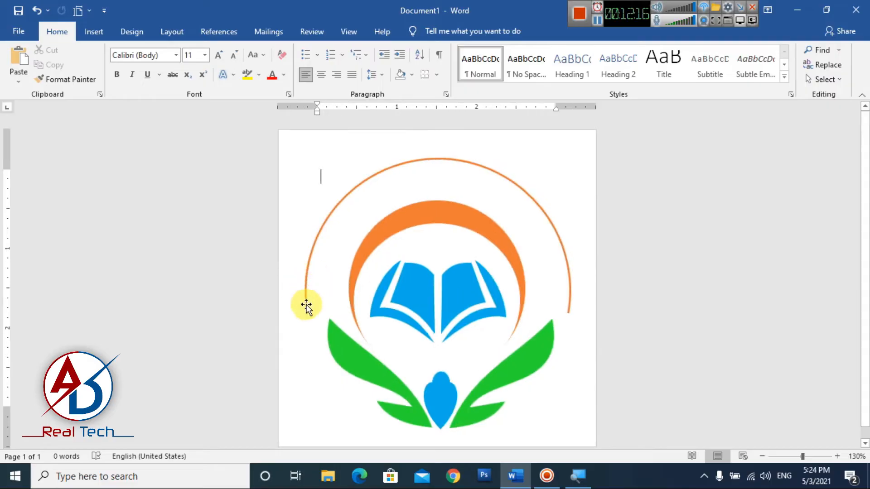
click(94, 31)
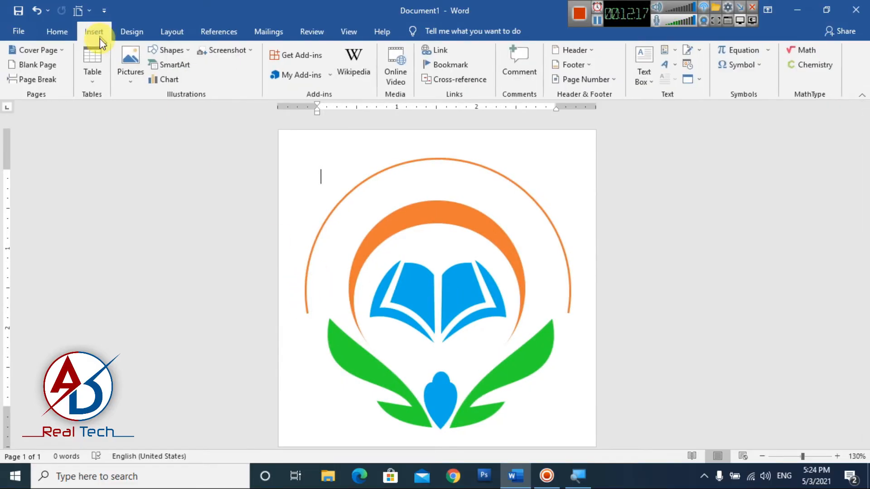
click(675, 67)
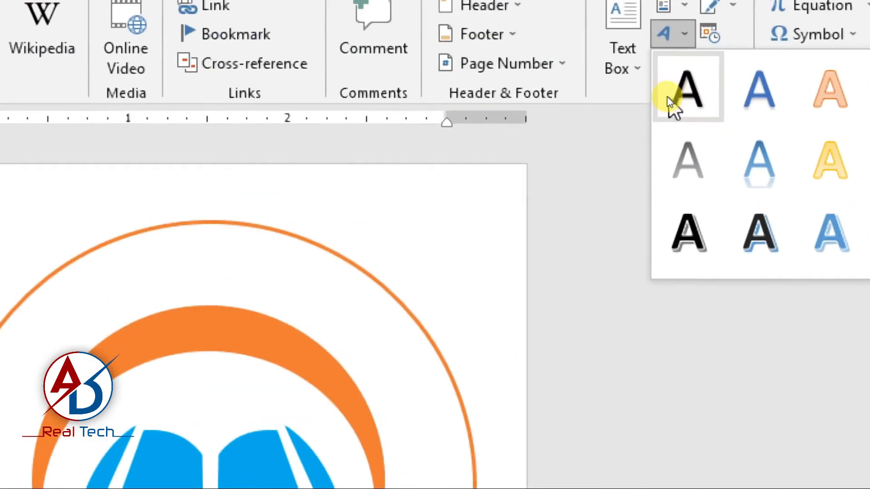
click(669, 99)
click(57, 32)
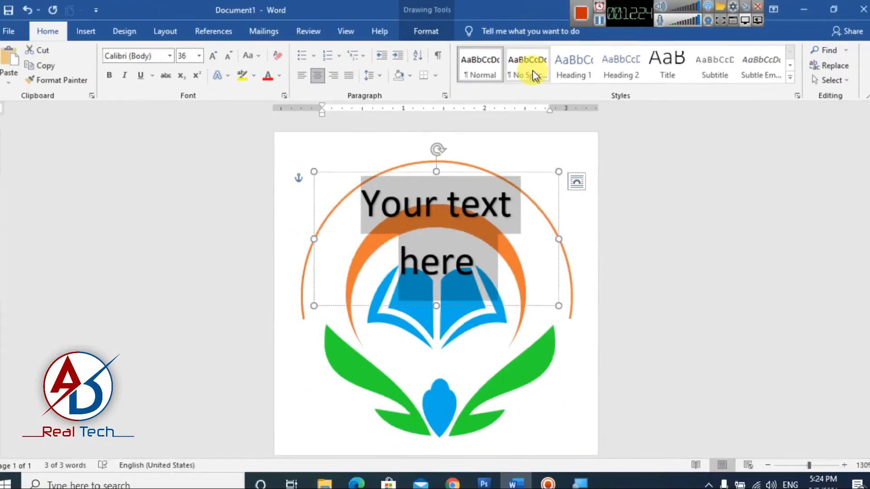
click(532, 70)
drag(381, 169, 418, 190)
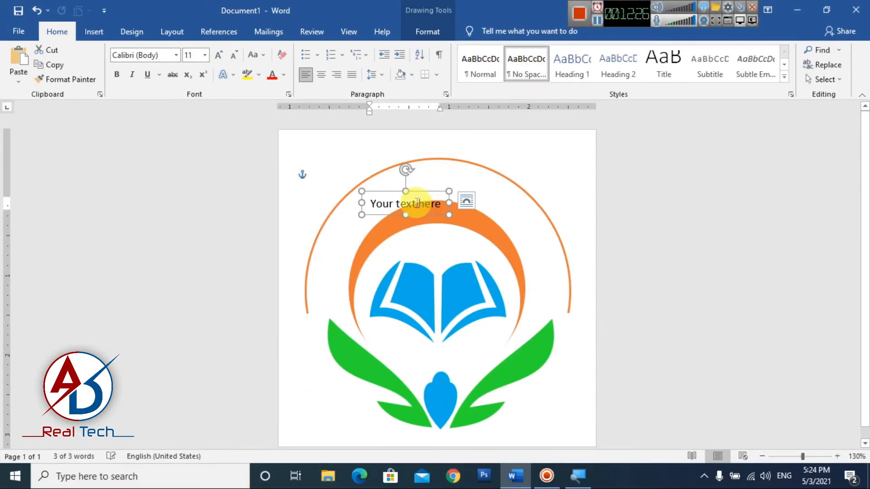
Replace the WordArt placeholder text with "GLORY PRIMARY SCHOOL"
triple_click(417, 203)
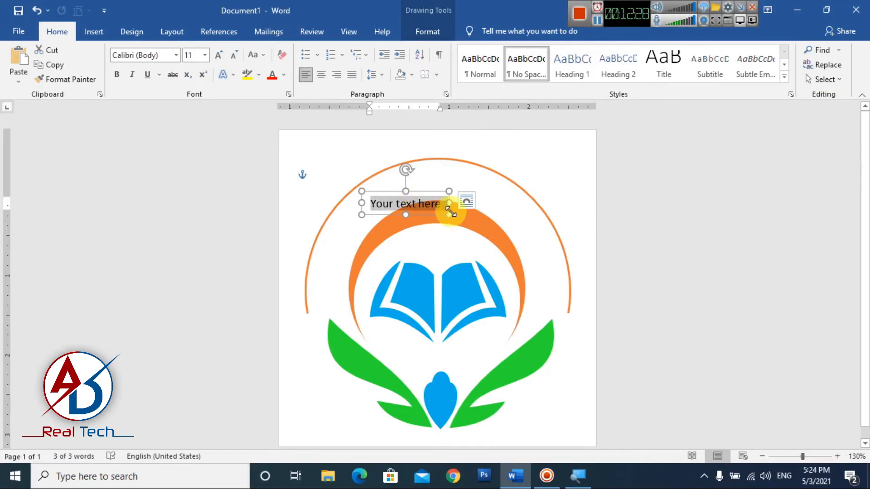
text(GLO)
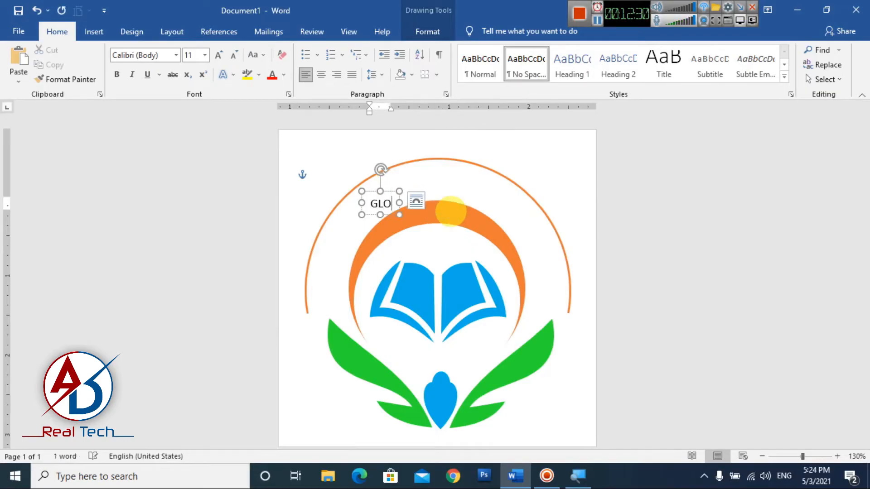
text(RY)
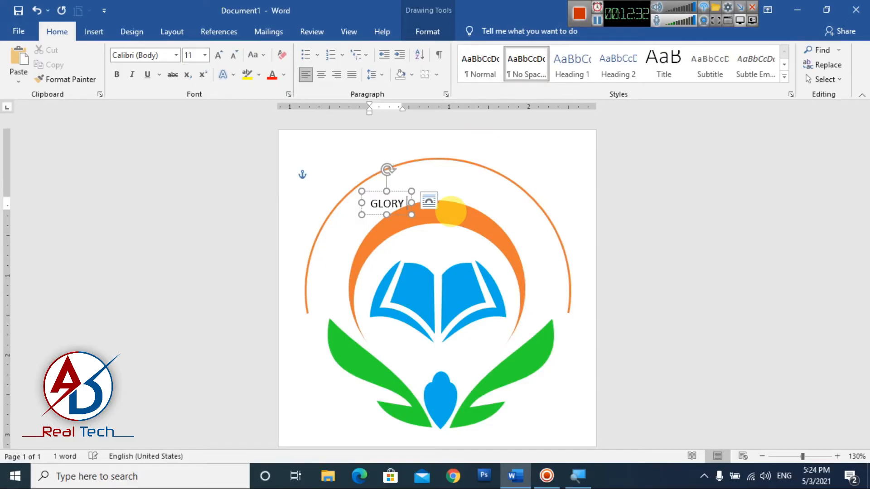
text( PRI)
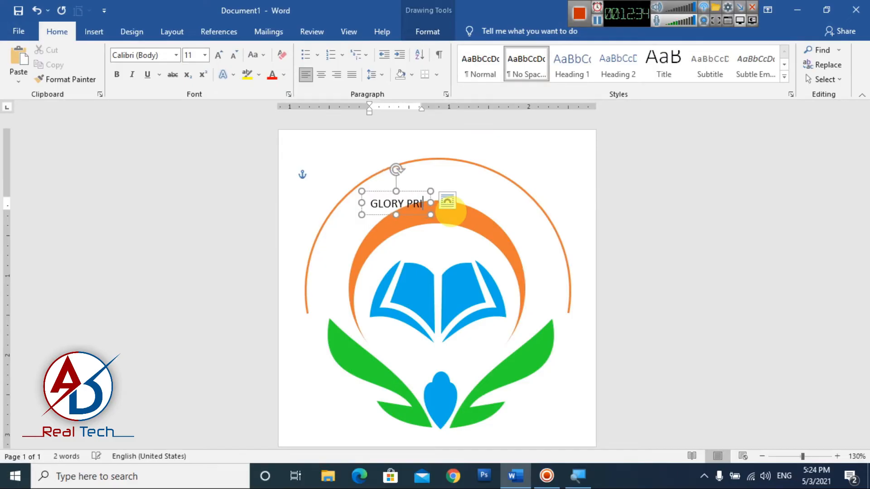
text(MARY S)
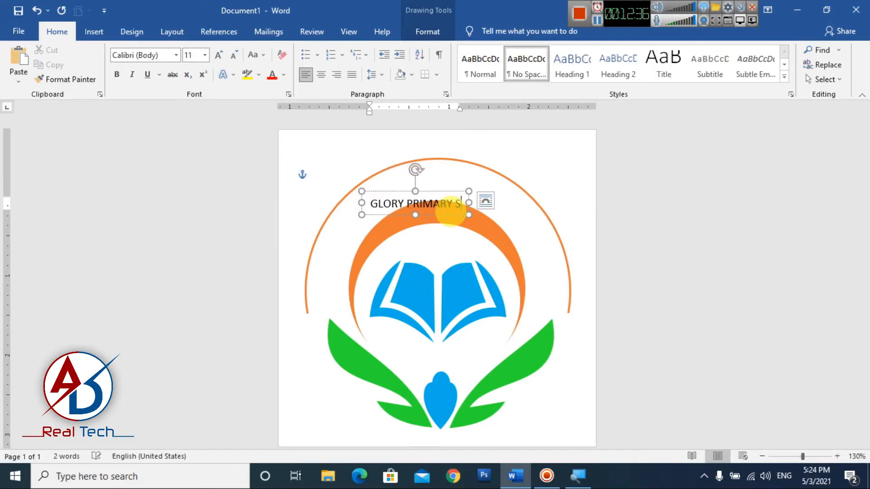
text(CHOOL)
Apply the upward Arch follow-path transform to the school name and stretch its box upward to about 0.89" high
key(ctrl+a)
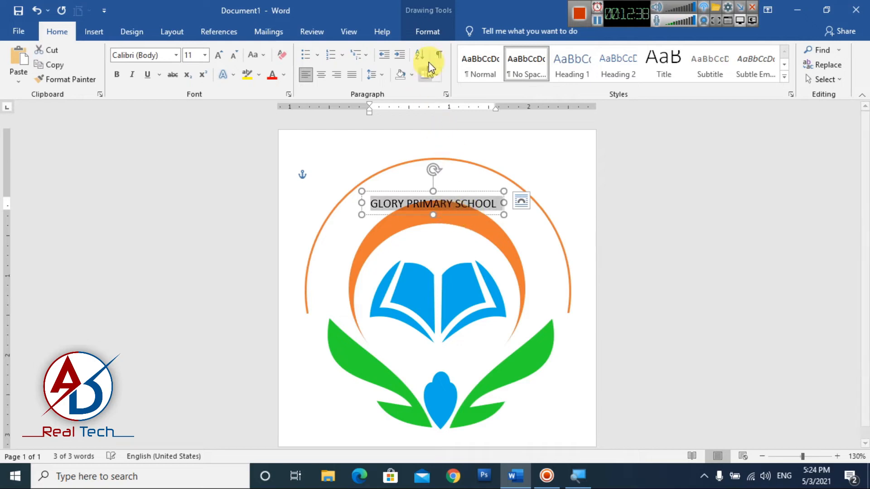
click(428, 33)
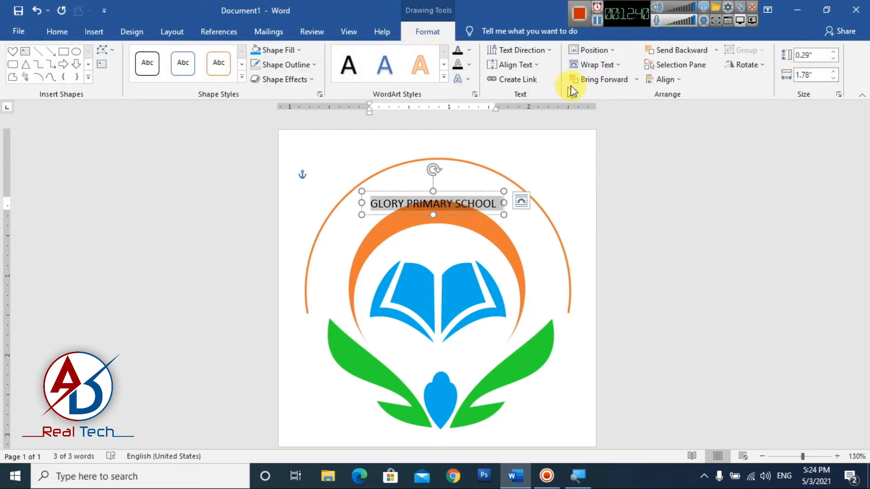
click(458, 80)
mouse_move(501, 241)
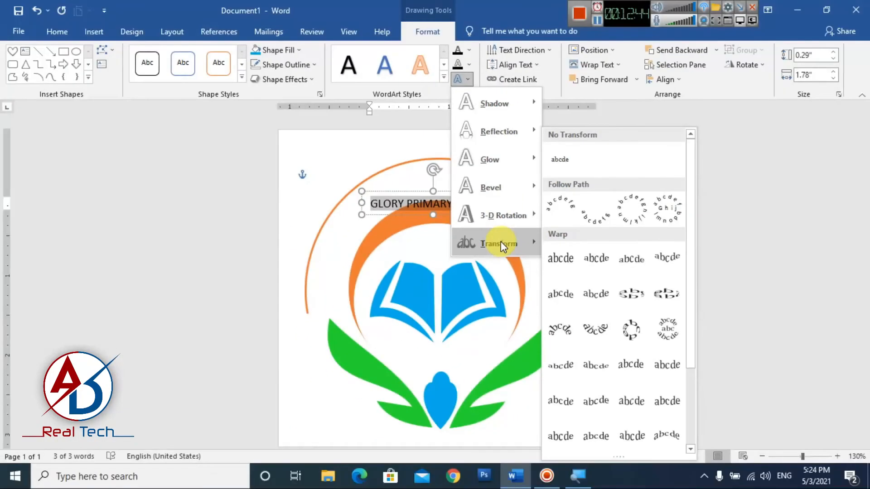
click(560, 209)
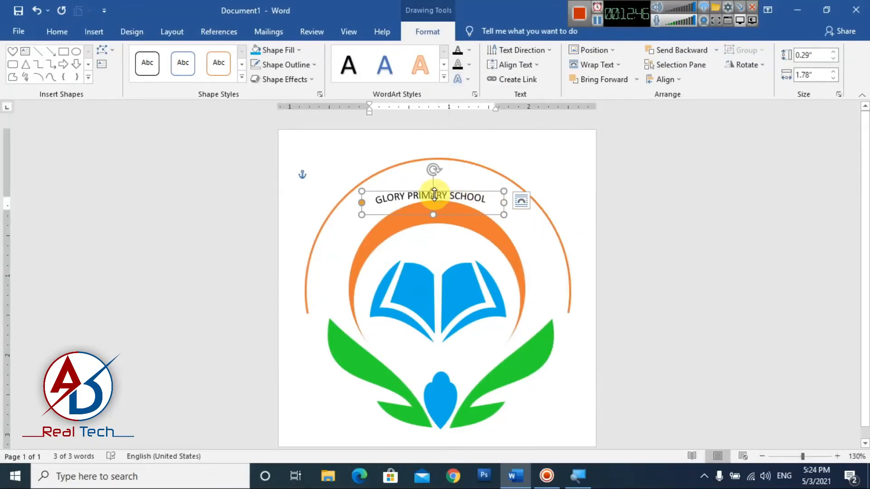
drag(433, 191, 435, 143)
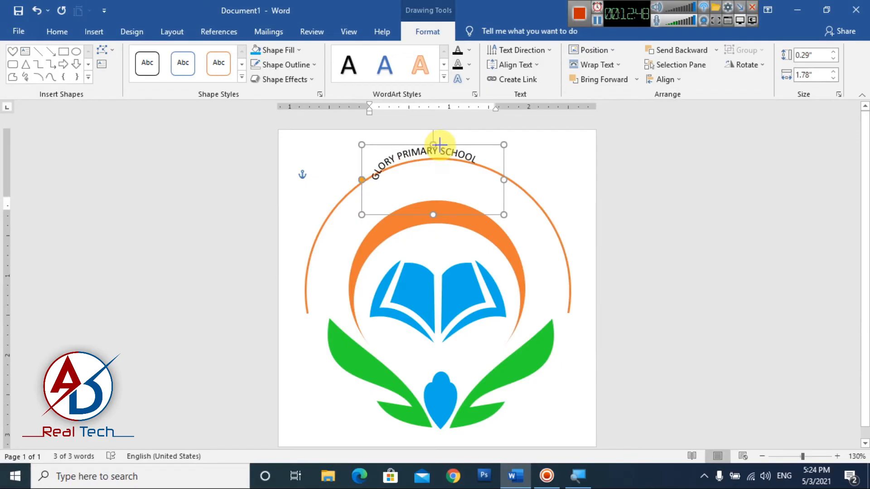
Centre-align the school name and move its box down so the text sits between the two orange arcs
key(ctrl+a)
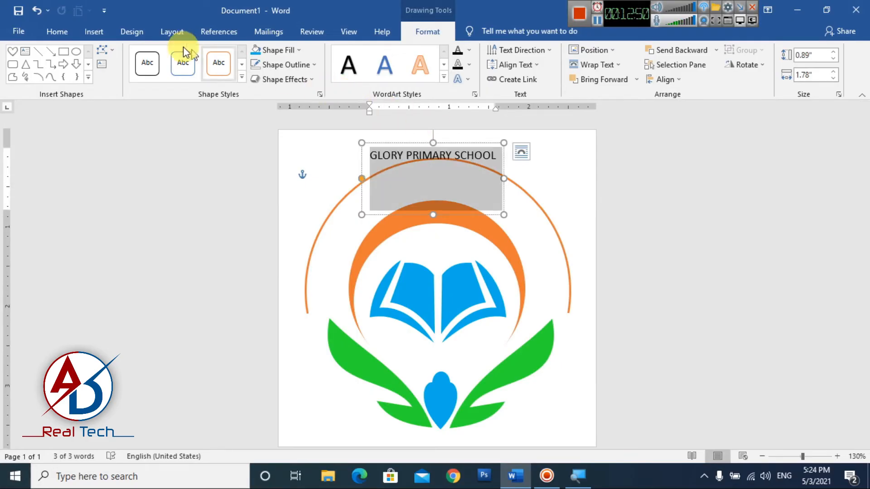
click(58, 31)
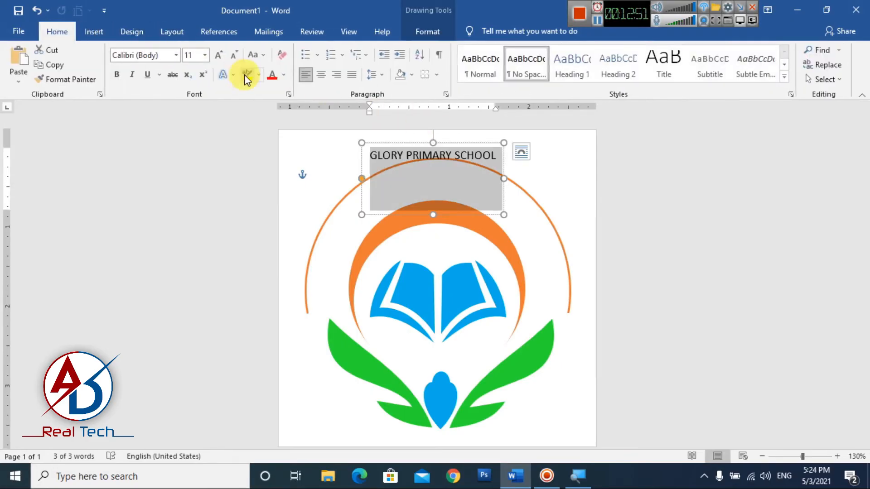
click(684, 229)
click(444, 153)
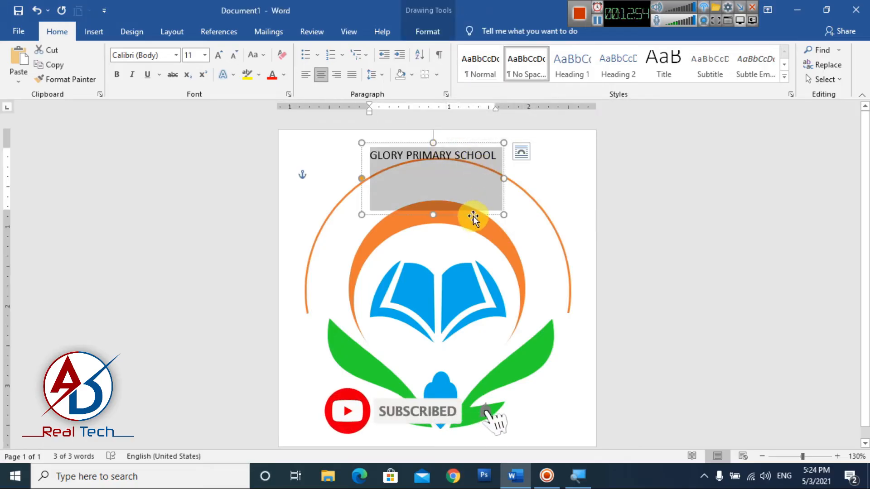
click(476, 237)
mouse_move(506, 238)
mouse_down()
mouse_move(573, 290)
mouse_move(473, 219)
mouse_move(502, 240)
mouse_up()
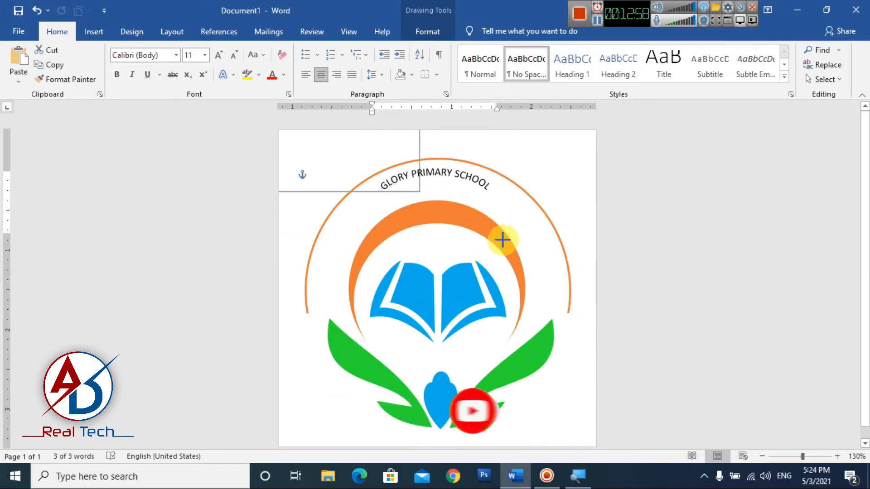
Increase the font size of the whole school name to 20 pt
triple_click(471, 188)
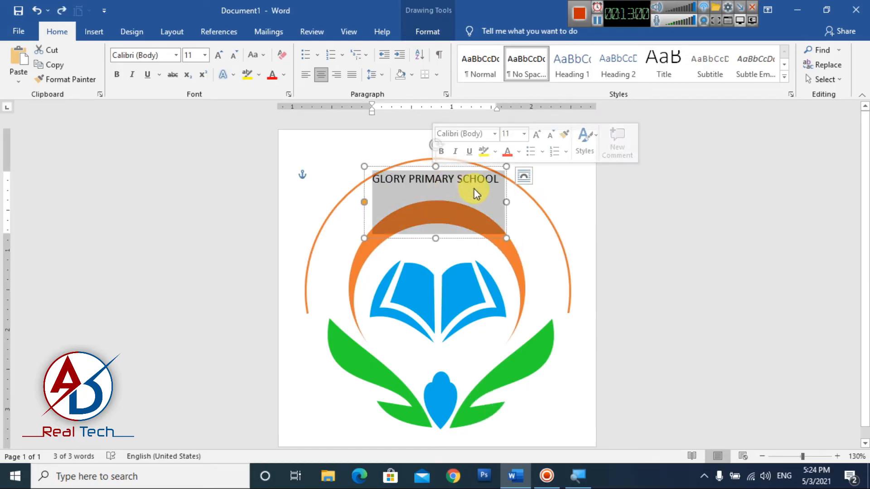
click(219, 55)
click(218, 55)
click(219, 56)
click(218, 56)
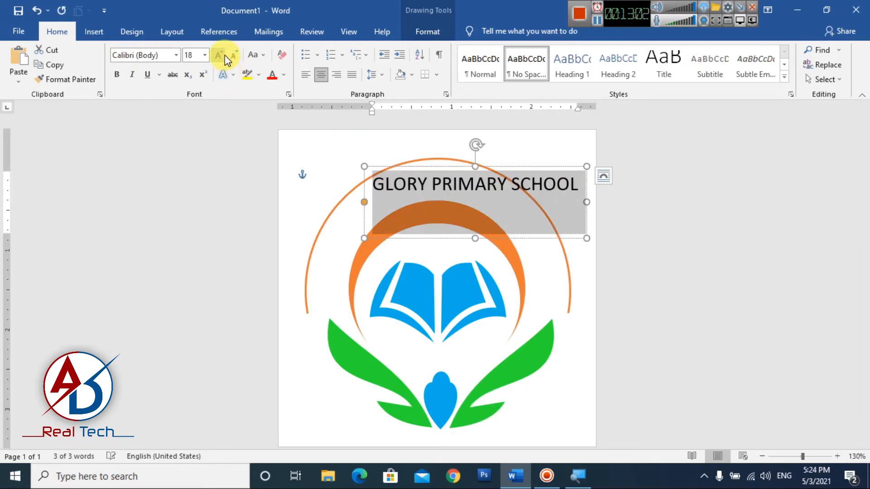
click(218, 55)
Stretch the school name's box downward to curve the text more strongly and reposition it between the orange arcs
drag(470, 169, 404, 155)
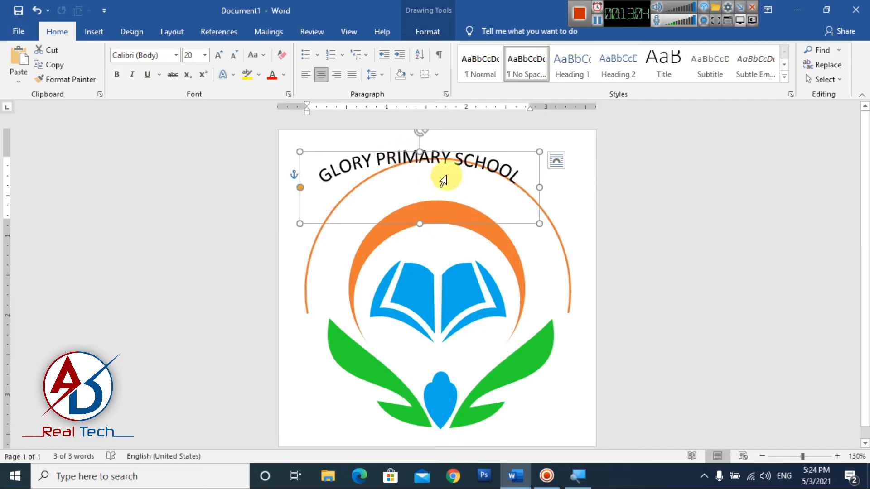
drag(420, 223, 429, 320)
drag(474, 154, 494, 171)
Enlarge the arched school name to a font size of 28 pt
click(221, 55)
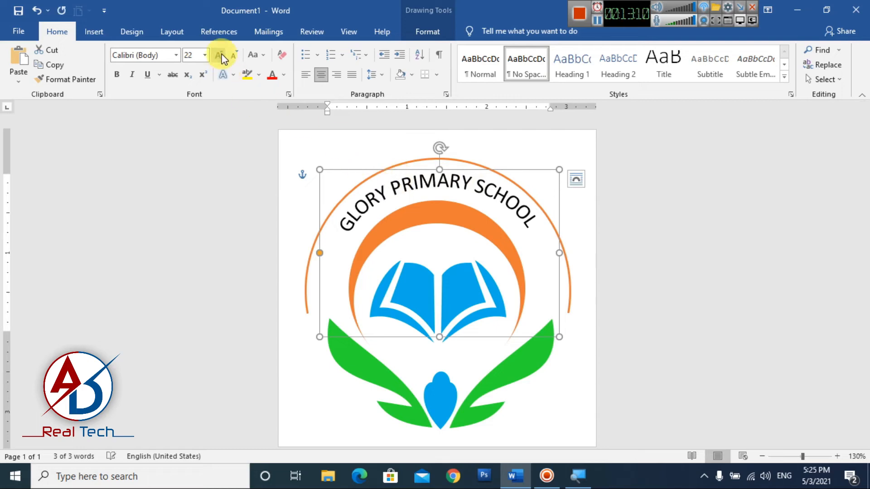
click(221, 55)
click(220, 56)
click(221, 56)
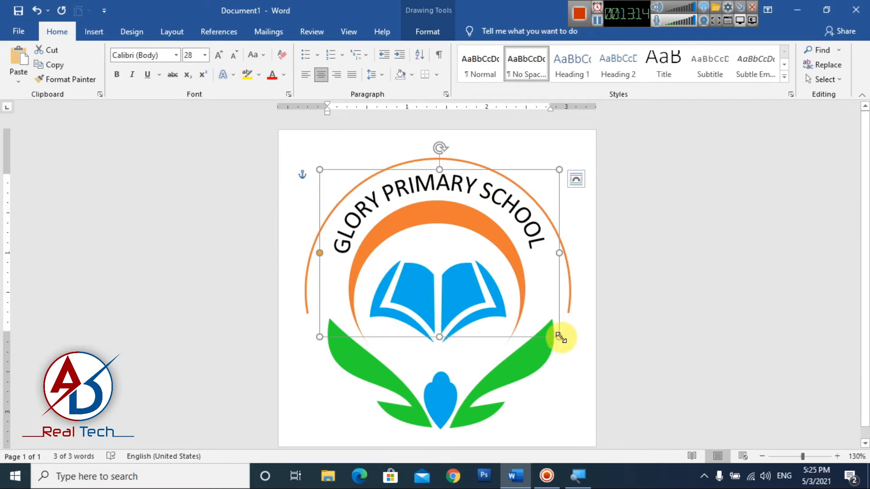
Widen and lengthen the school name's box so the text curves evenly between the orange arcs, fine-tuning its sides to centre it
drag(561, 337, 574, 409)
drag(485, 170, 479, 171)
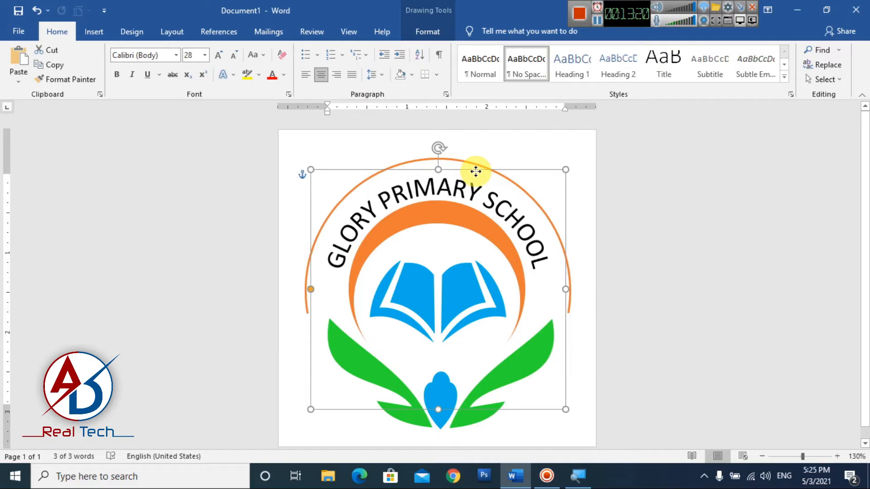
drag(564, 411, 547, 440)
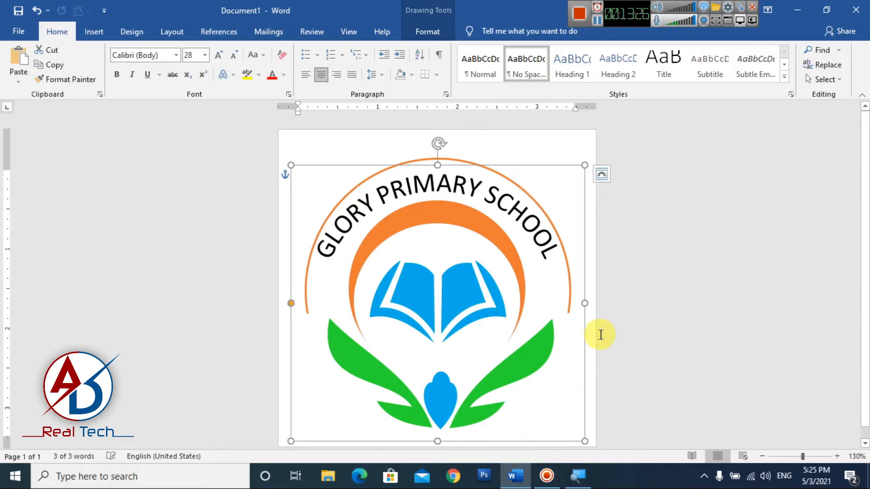
drag(584, 303, 579, 302)
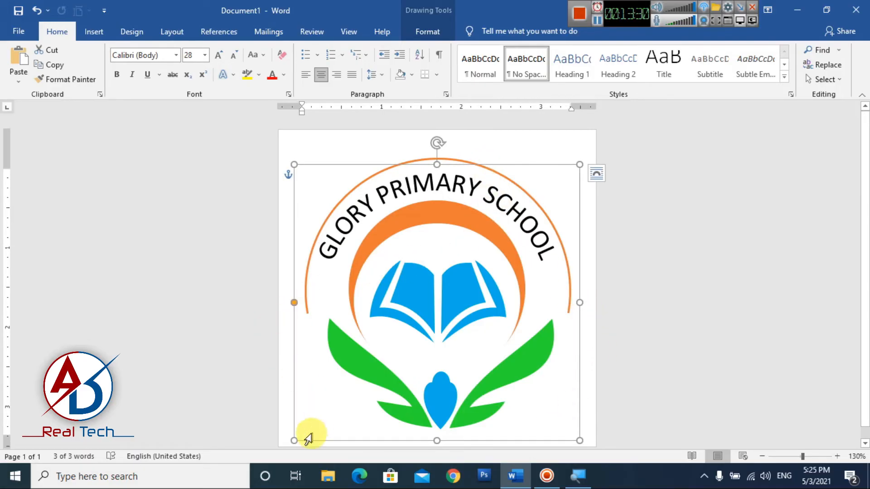
drag(294, 440, 300, 440)
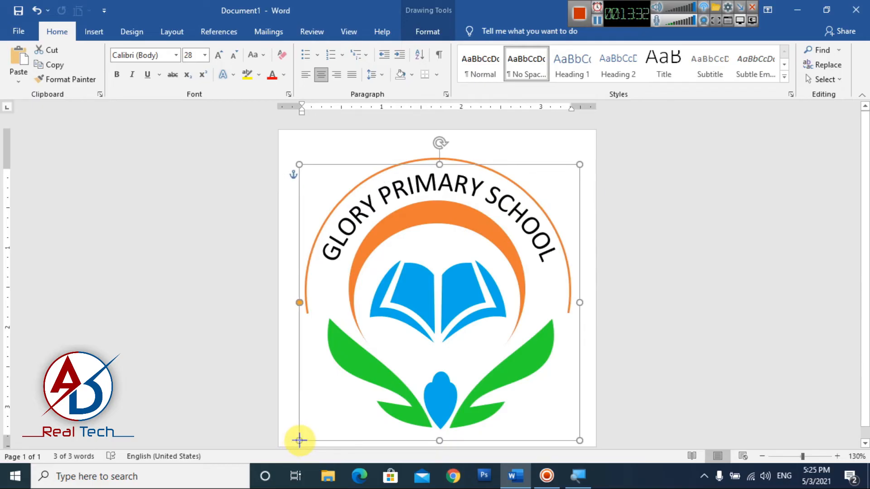
drag(297, 304, 304, 349)
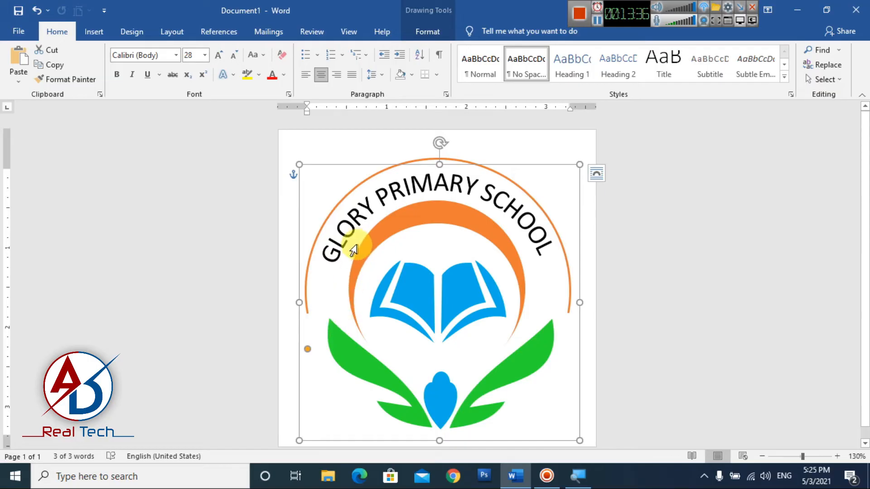
key(ctrl+z)
Set the school name's character spacing to Expanded by 1.3 pt
click(397, 179)
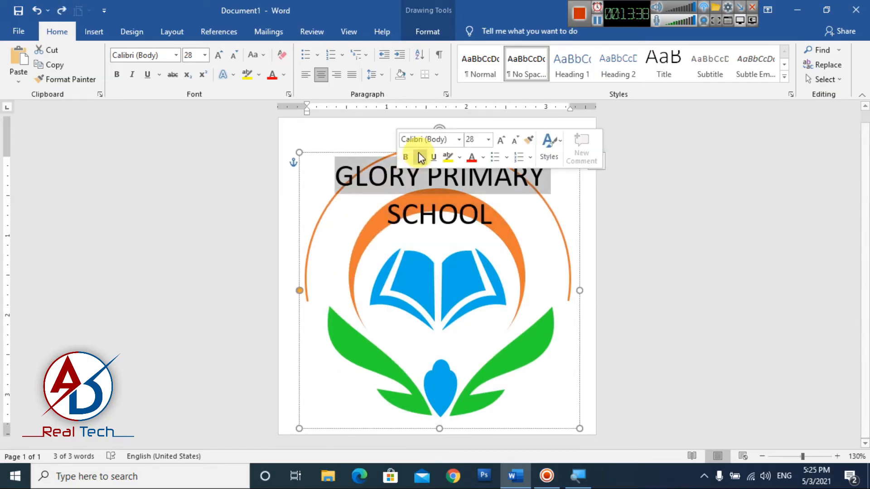
click(355, 150)
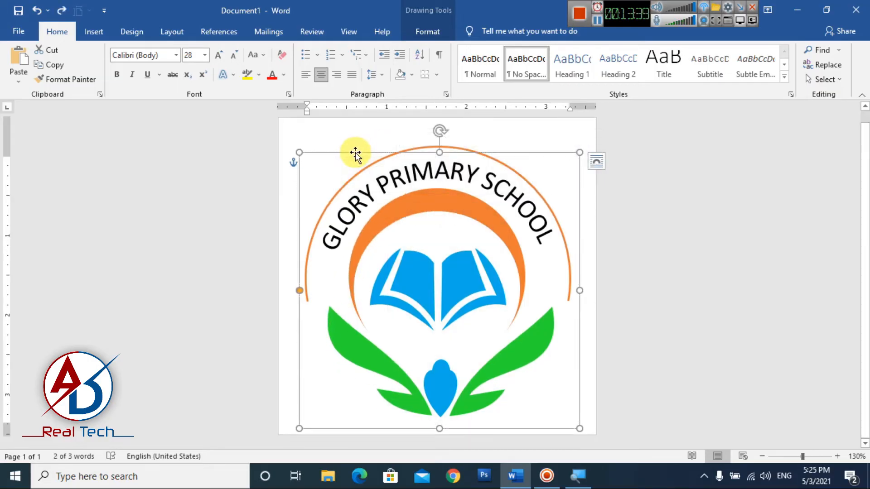
click(292, 97)
click(172, 101)
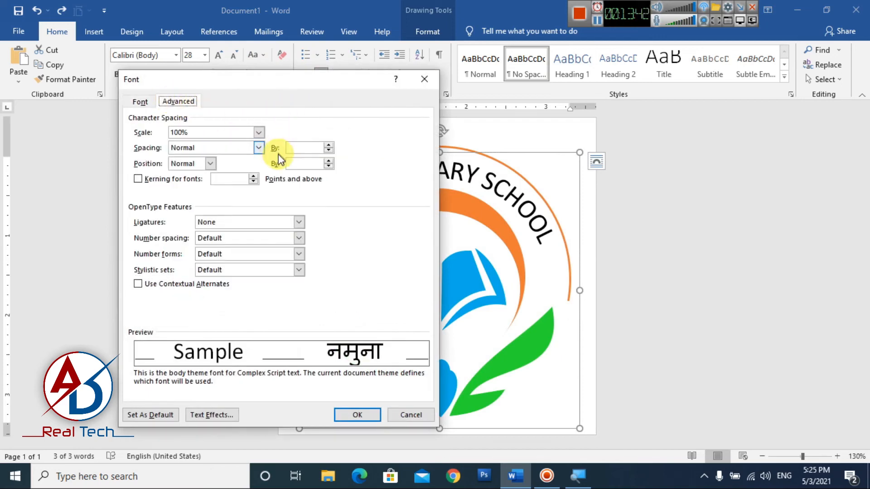
double_click(327, 145)
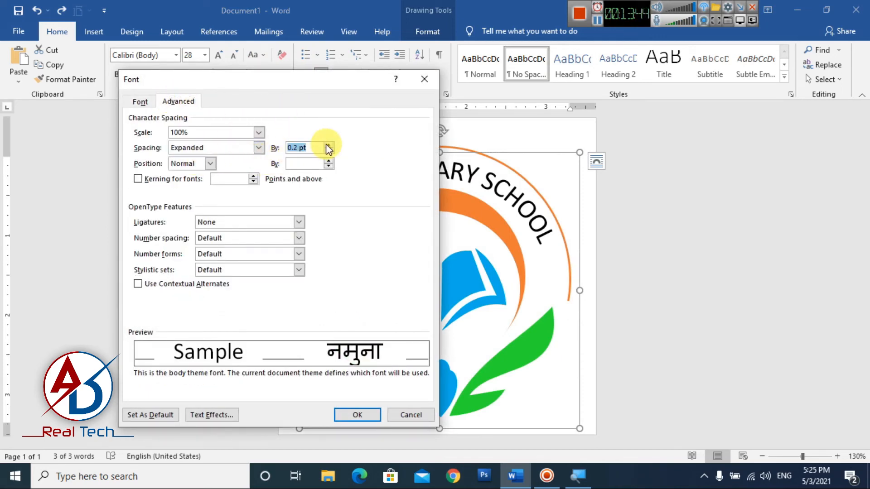
double_click(327, 144)
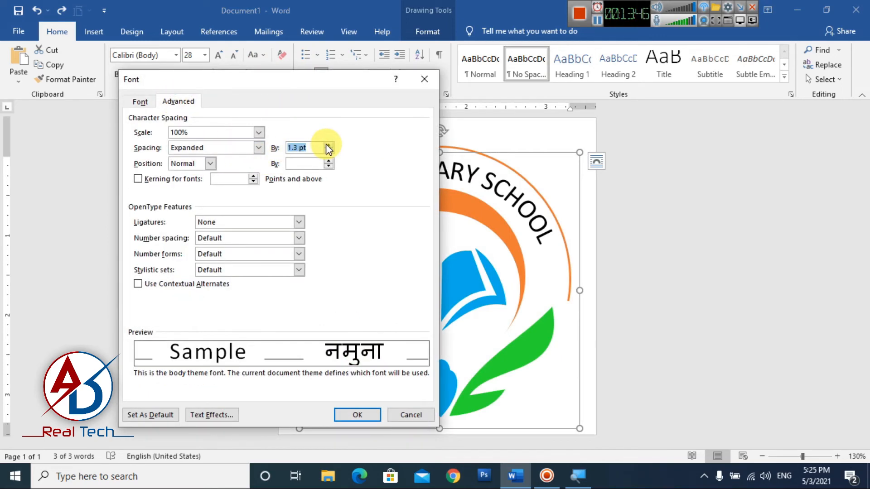
click(357, 414)
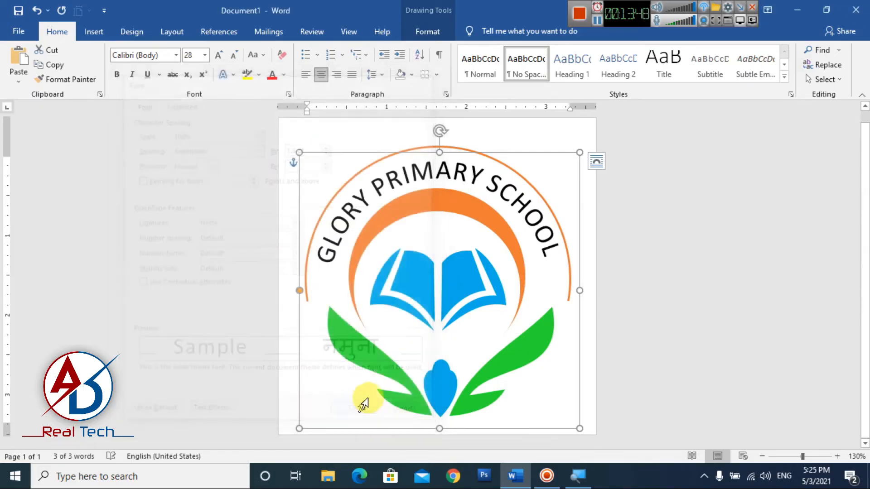
Change the arched school name's font to Adobe Heiti Std R, leaving it without bold
click(179, 56)
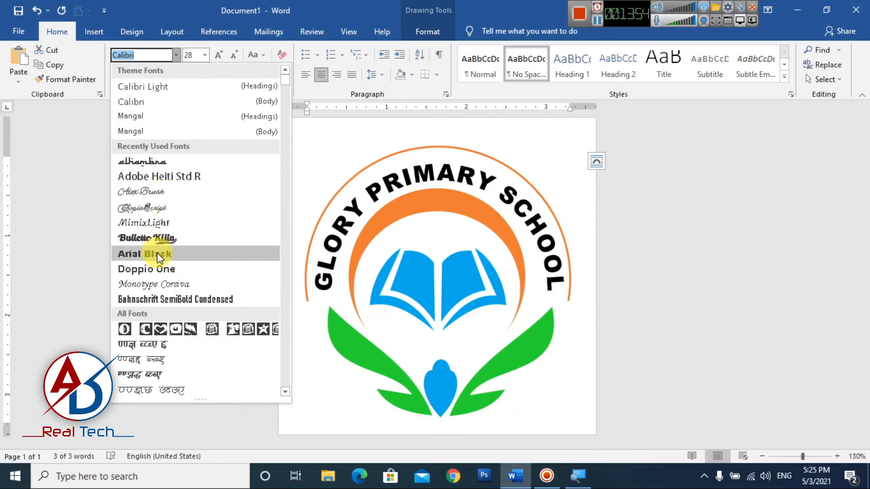
click(158, 175)
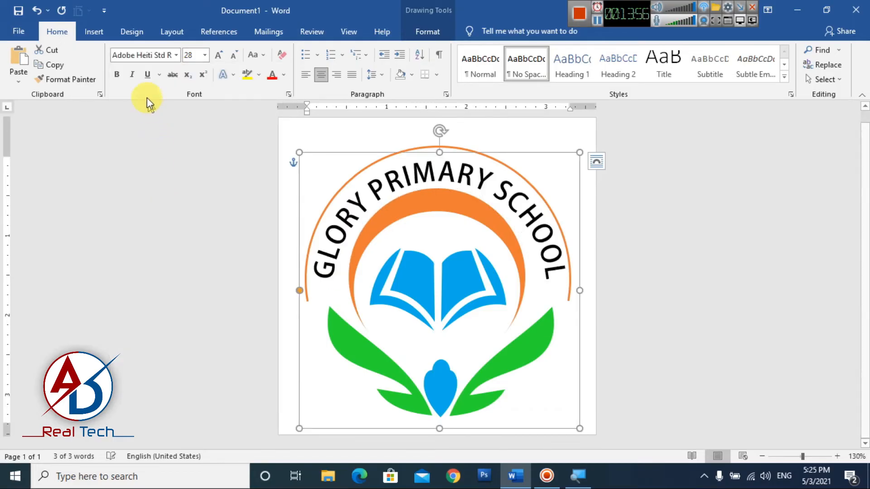
click(117, 74)
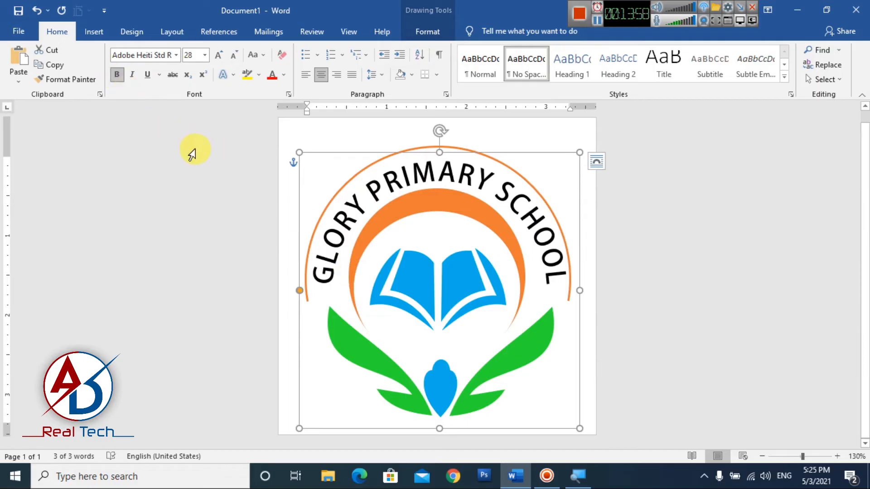
click(117, 75)
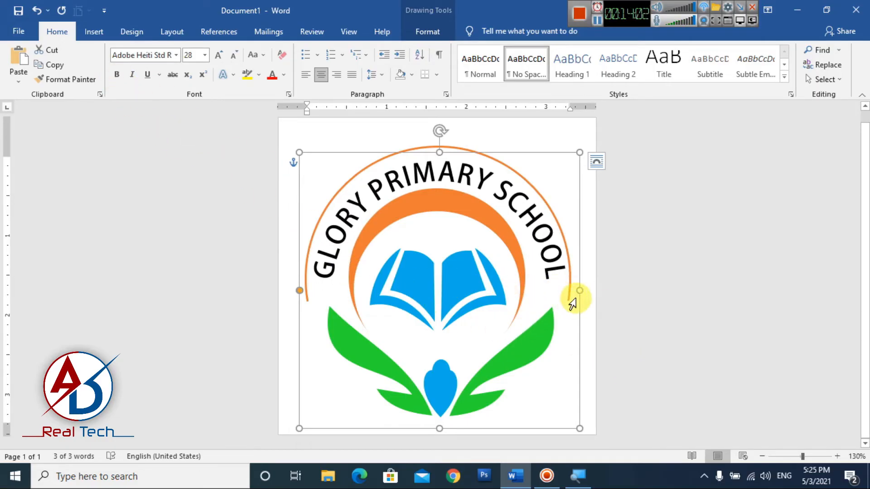
Narrow the school name's box slightly on both sides and nudge it so the text sits centred between the arcs
drag(579, 293, 573, 293)
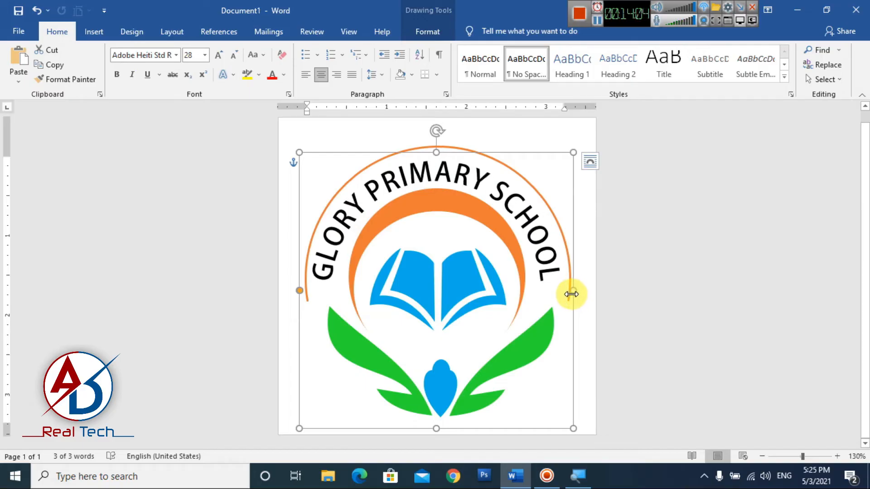
key(ctrl+Right)
key(ctrl+Right)
key(ctrl+Up)
key(ctrl+Up)
key(ctrl+Down)
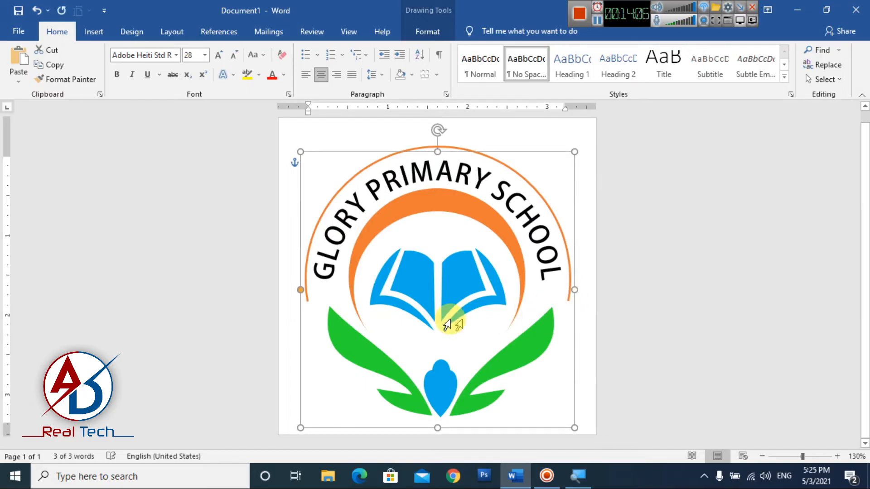
drag(301, 427, 305, 426)
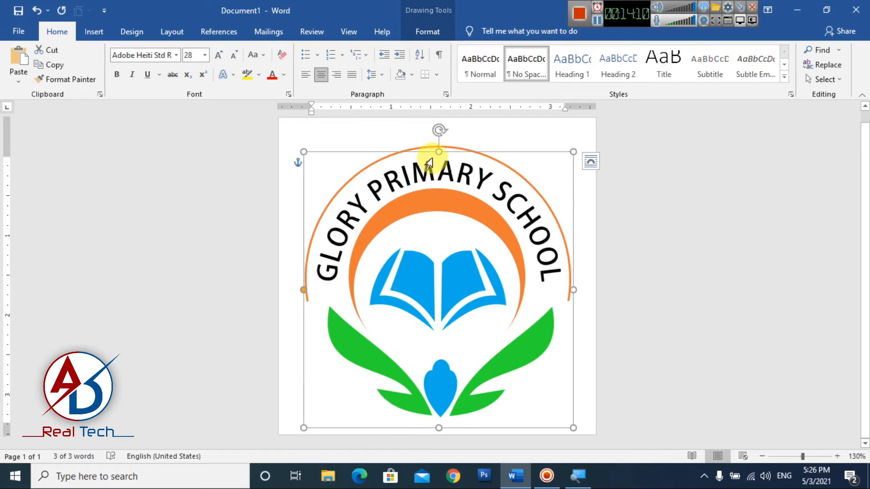
Heighten the school name's box slightly at its upper and lower edges and nudge it down to even out the curve
drag(438, 152, 438, 147)
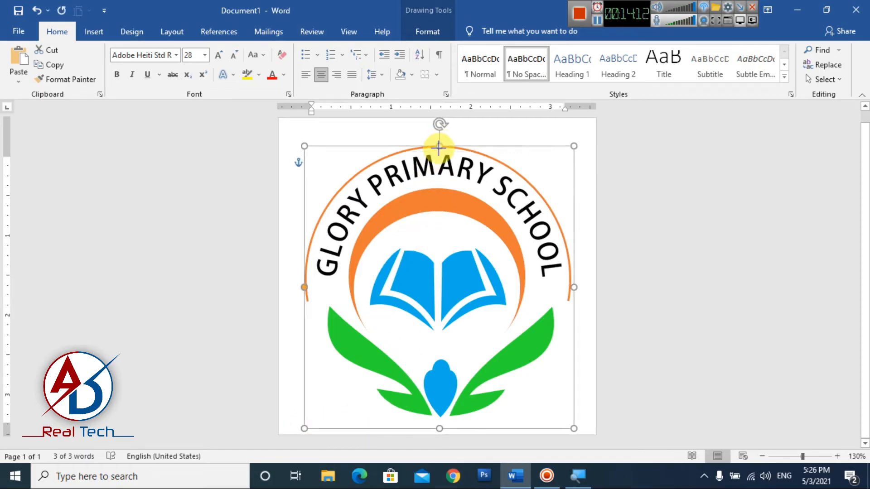
key(Down)
key(Down)
key(Down)
key(Down)
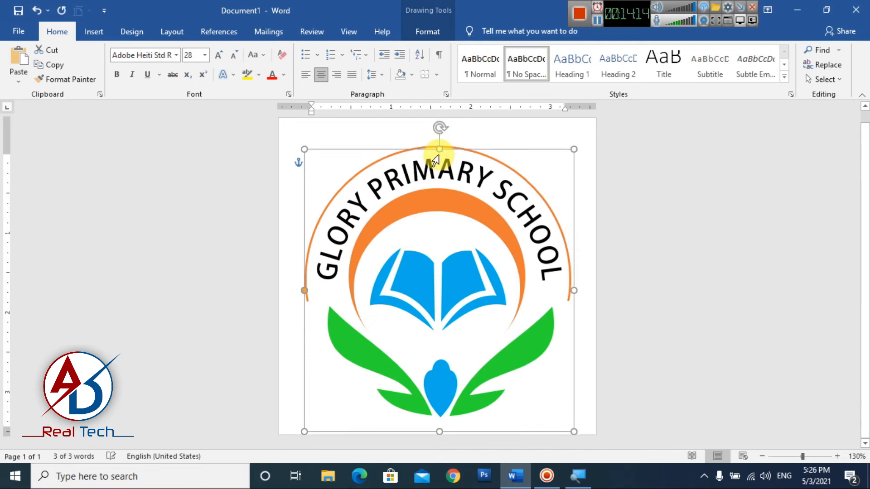
key(Left)
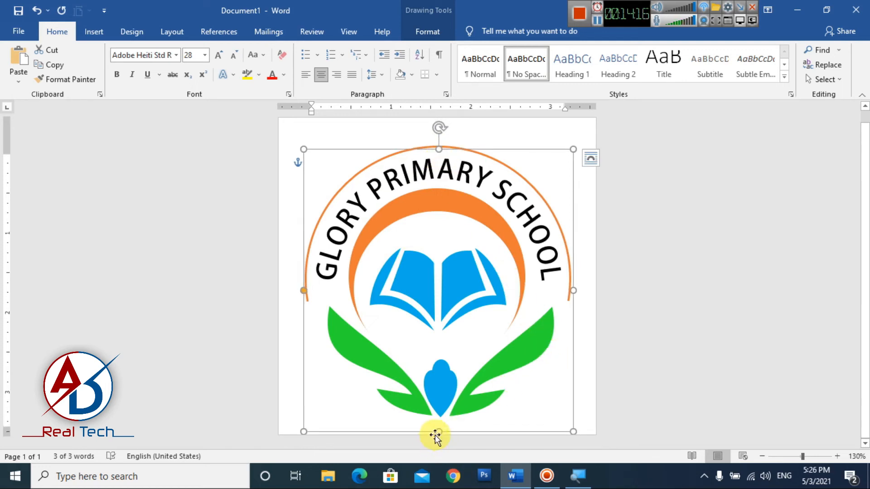
drag(437, 432, 437, 436)
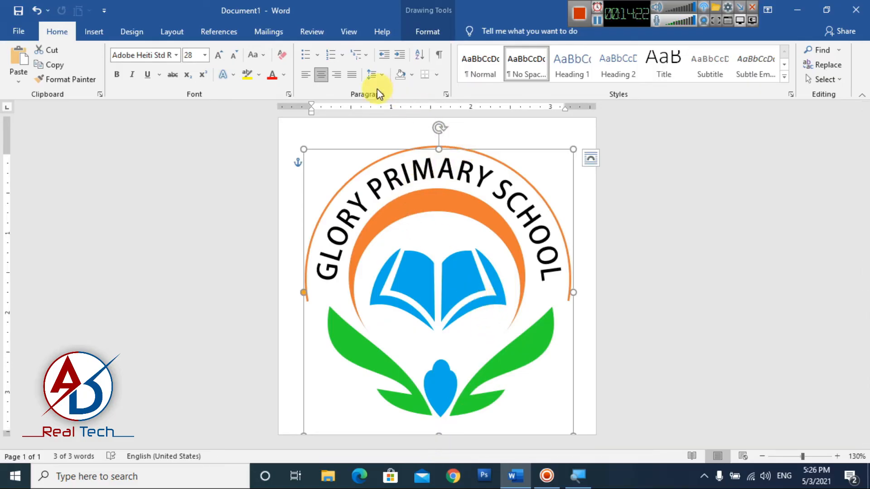
Colour the school name's text with the theme orange to match the arcs
click(283, 75)
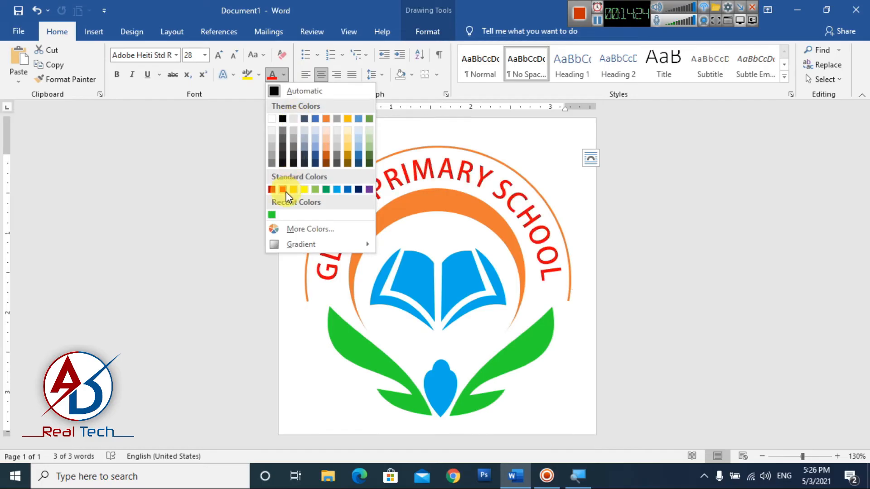
click(326, 119)
click(670, 272)
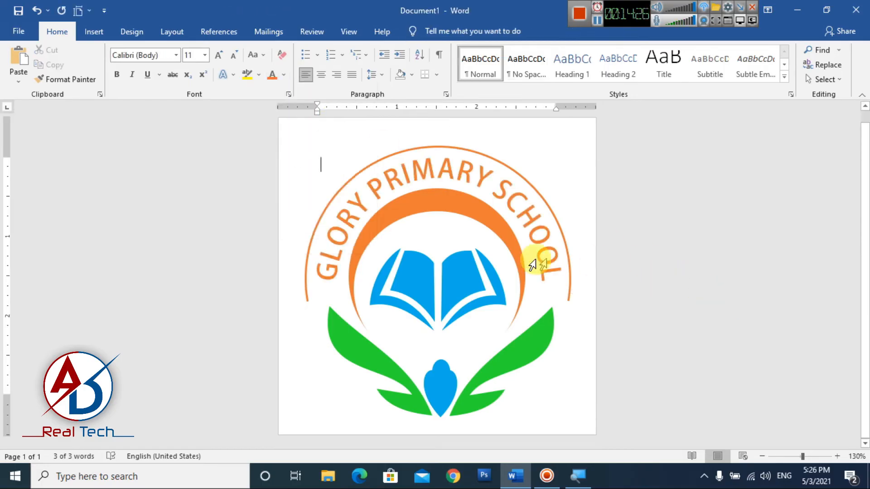
ctrl+scroll(521, 267, down, 5)
scroll(518, 270, up, 4)
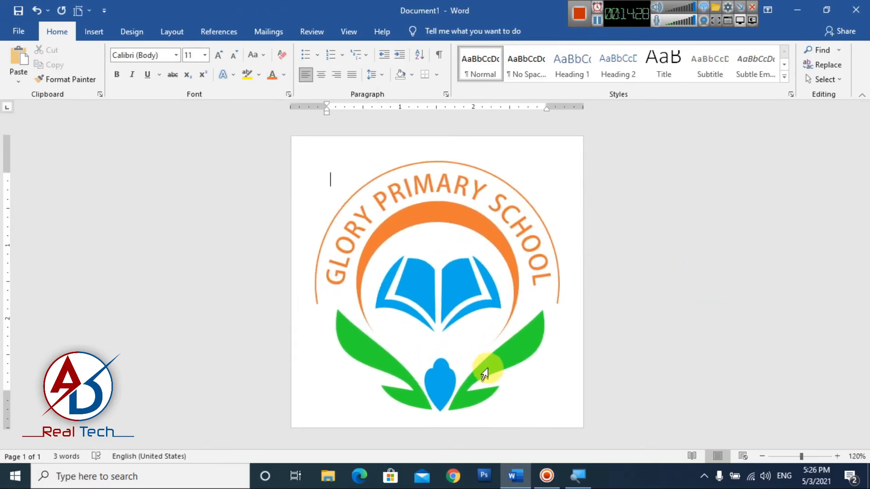
Select the school name's text box and display the list of all objects on the page
triple_click(546, 378)
click(544, 400)
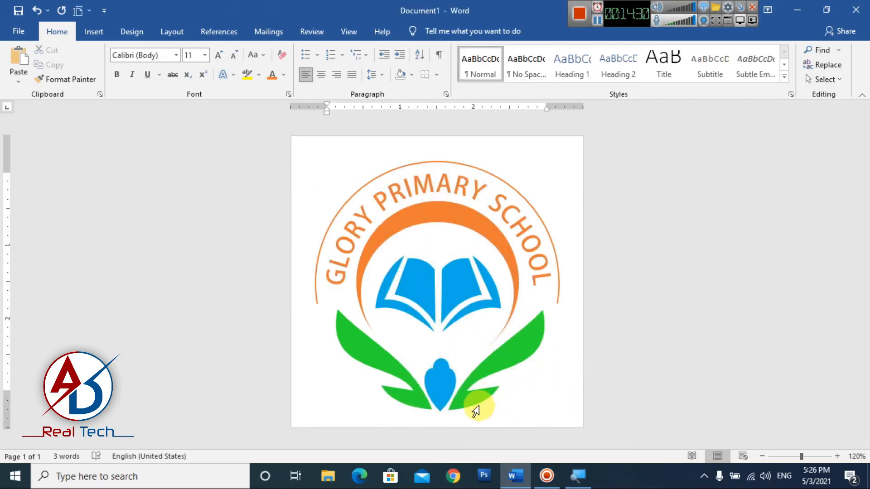
triple_click(522, 245)
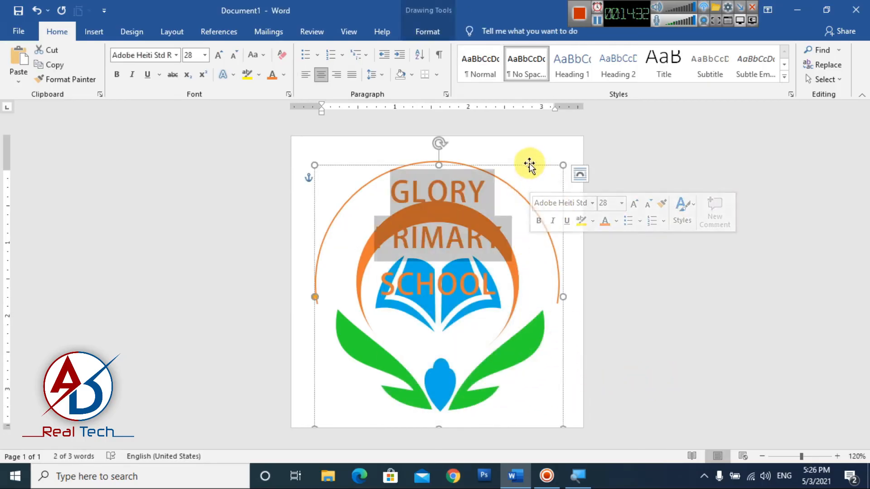
click(427, 32)
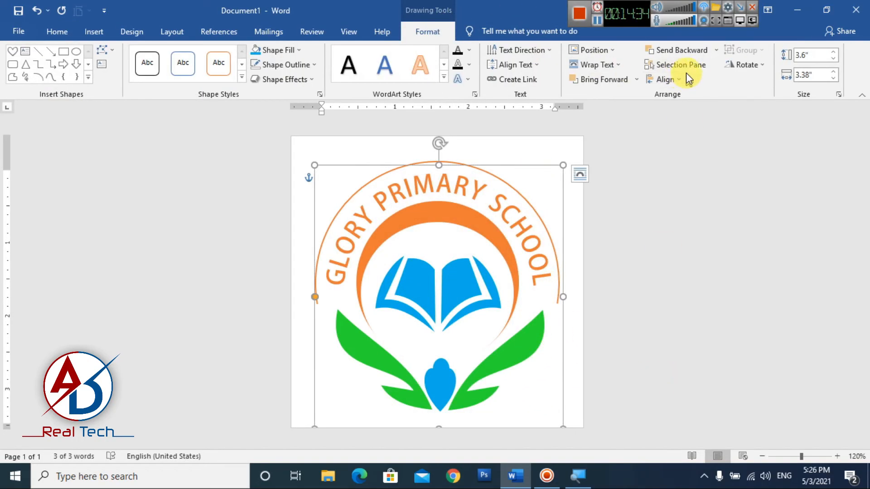
click(679, 66)
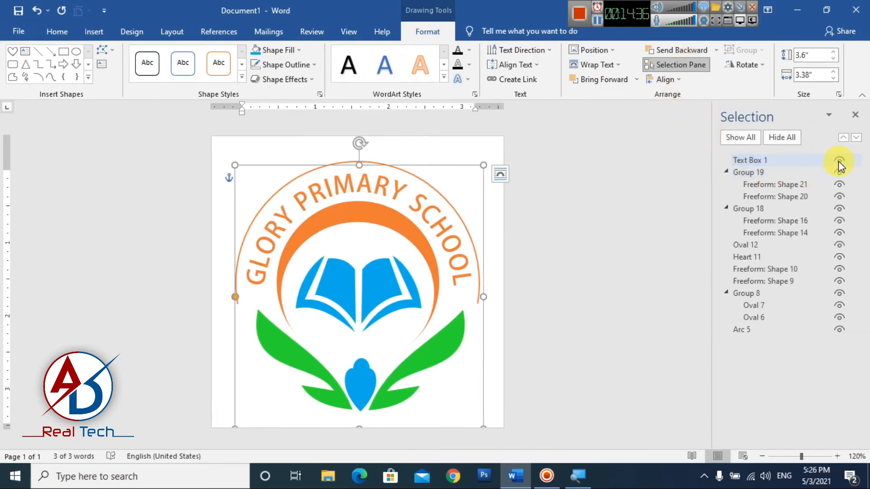
click(839, 162)
click(431, 349)
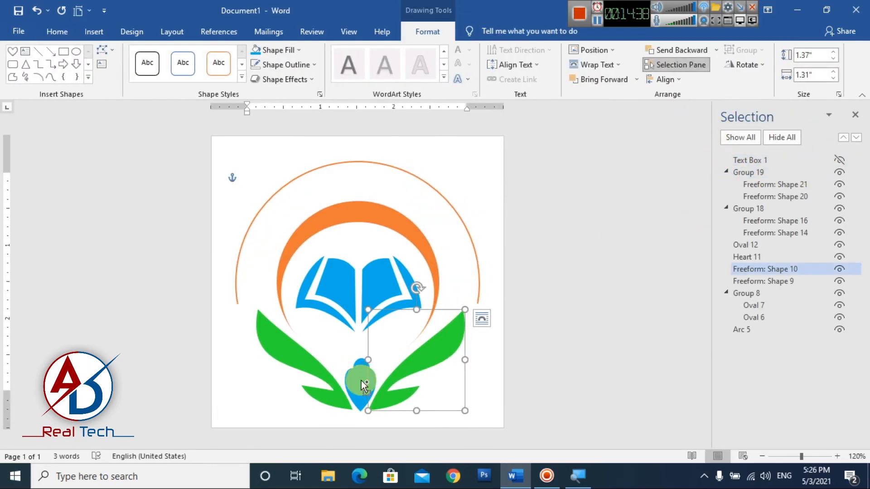
shift+click(364, 384)
shift+click(301, 358)
drag(348, 365, 349, 361)
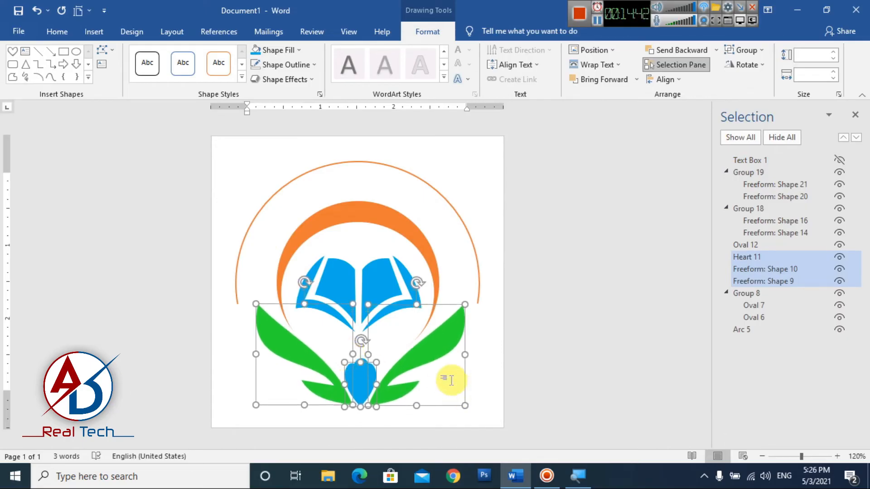
key(ctrl+z)
key(ctrl+z)
key(ctrl+z)
key(ctrl+z)
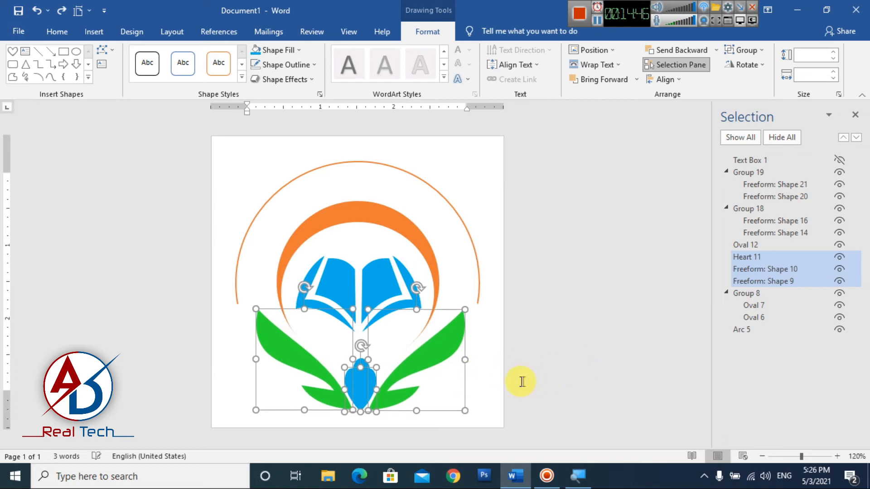
key(ctrl+z)
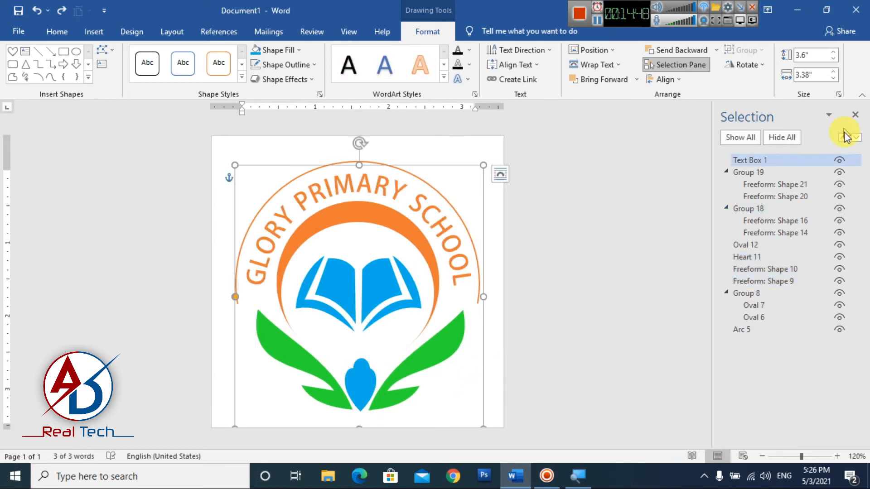
Hide the school name's text box and move both green leaves and the two blue bud shapes slightly upward together
click(839, 160)
click(439, 358)
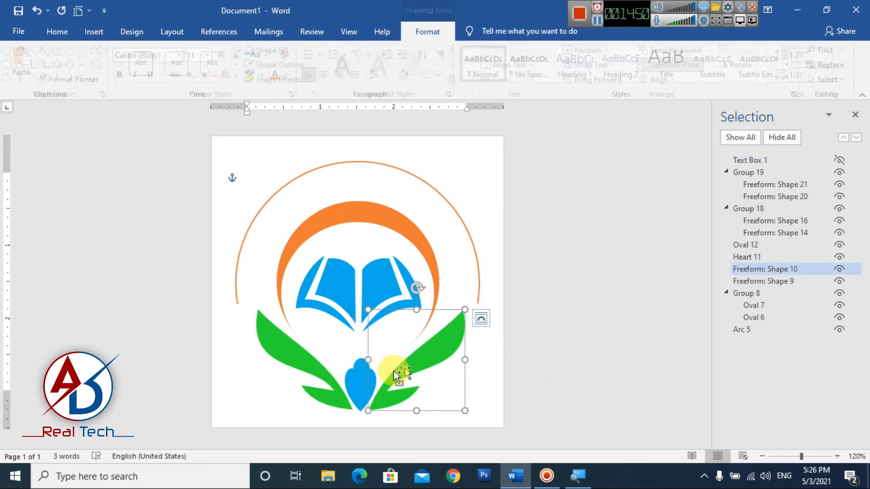
shift+click(360, 381)
shift+click(352, 367)
shift+click(287, 359)
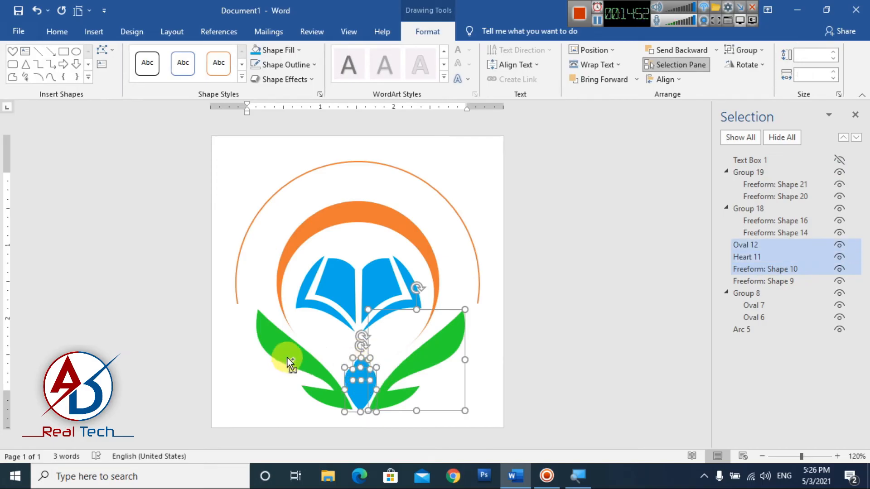
drag(353, 350, 349, 346)
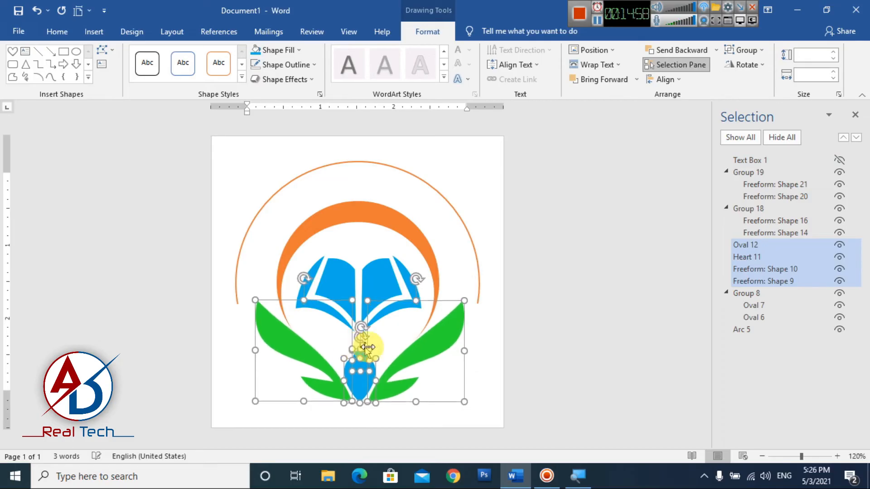
click(544, 357)
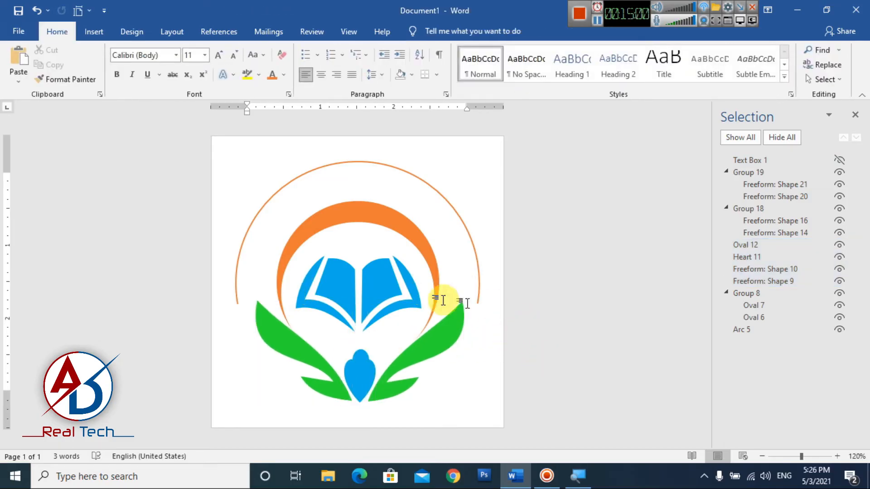
Show the school name's text box again and set its font size to 30 pt
click(839, 161)
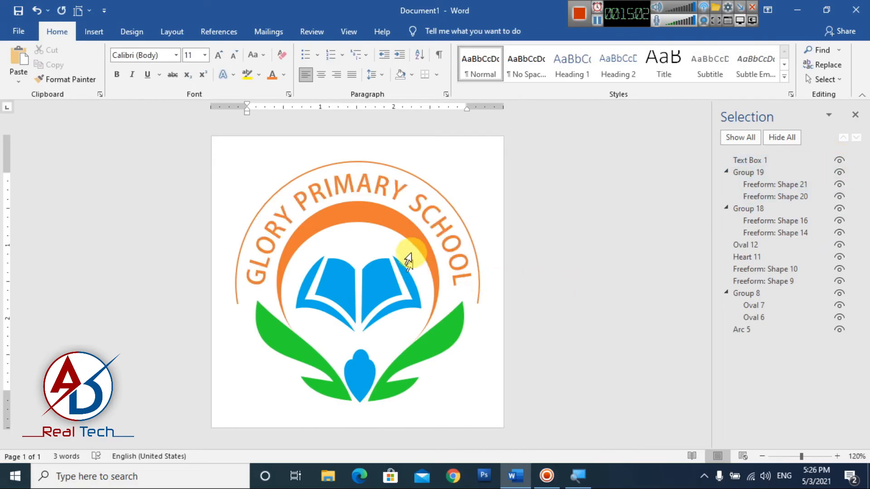
click(463, 247)
click(428, 164)
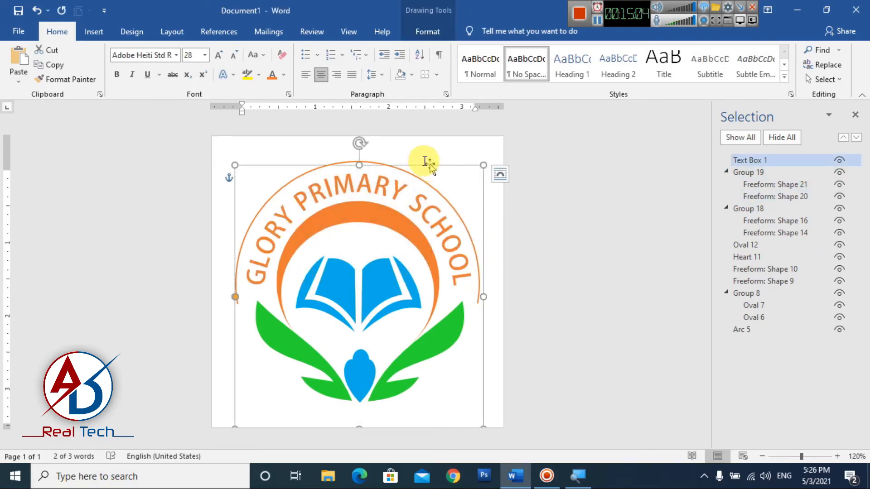
click(218, 59)
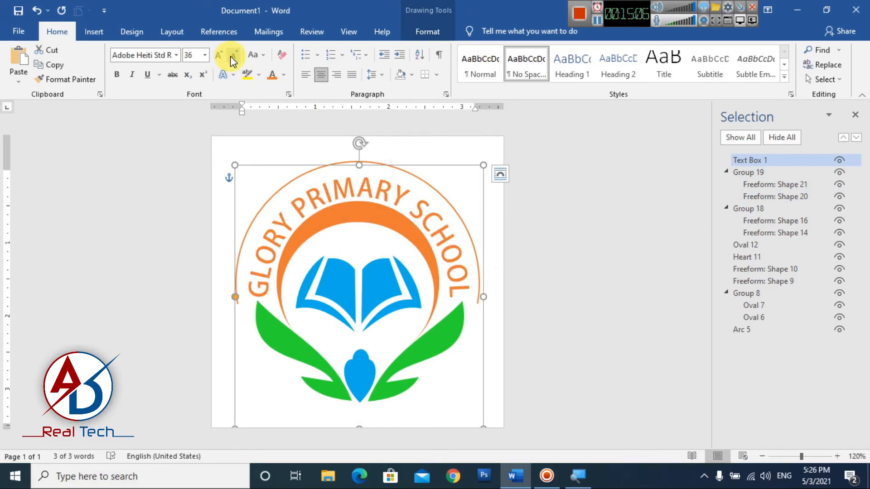
click(233, 60)
click(193, 57)
text(3)
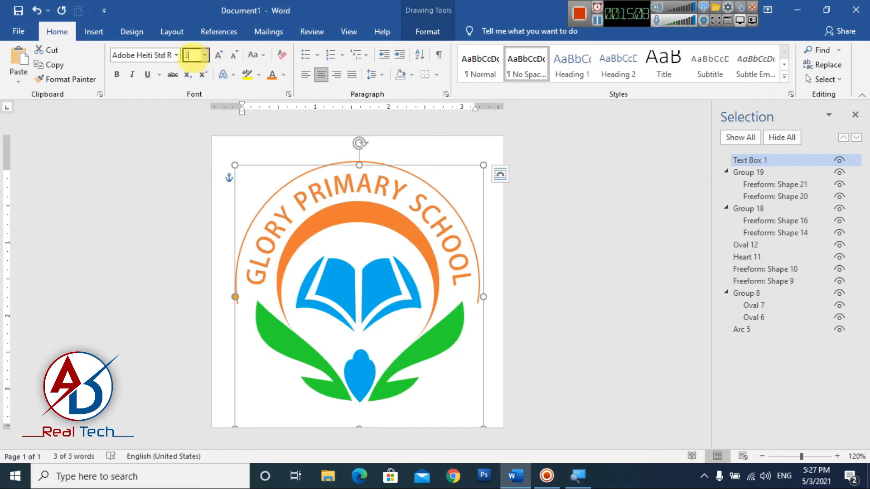
text(0)
key(Return)
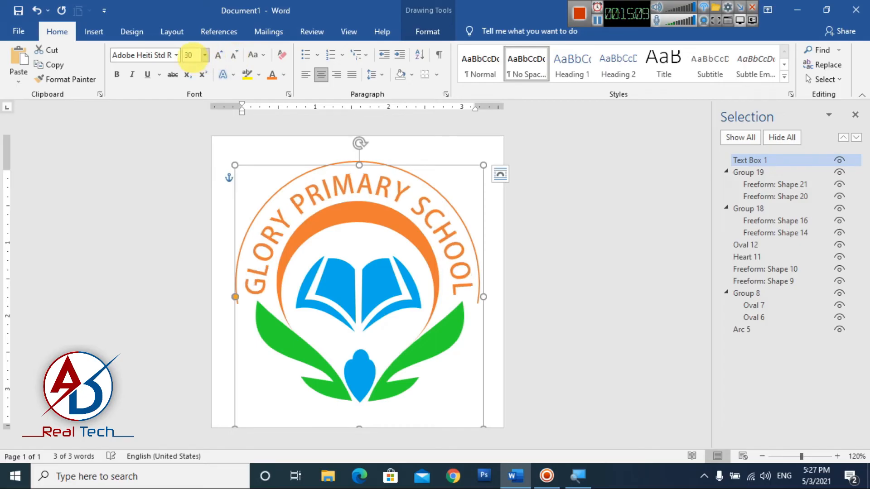
click(596, 307)
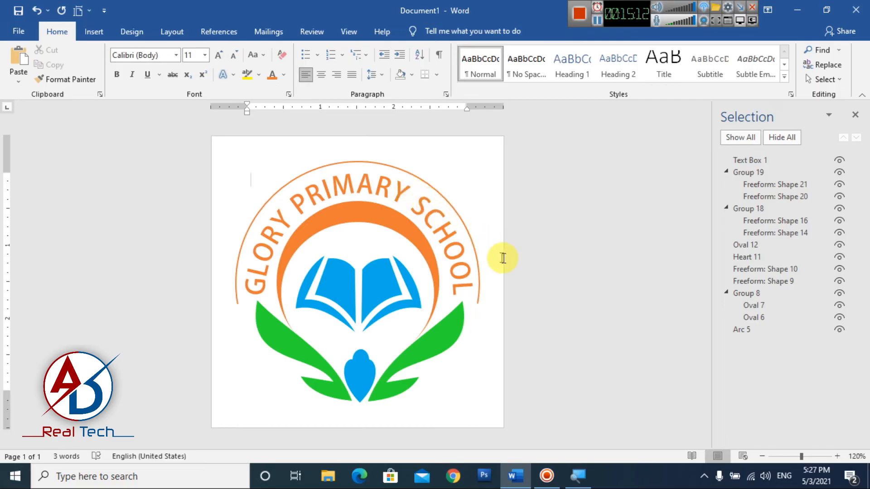
Insert a plain black WordArt text box, apply the No Spacing style to it and select its placeholder text
click(94, 32)
click(668, 67)
click(672, 89)
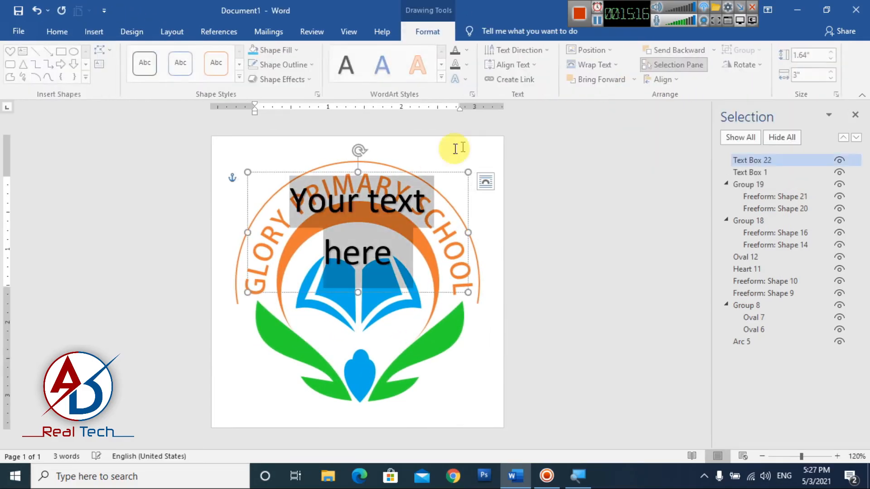
click(65, 35)
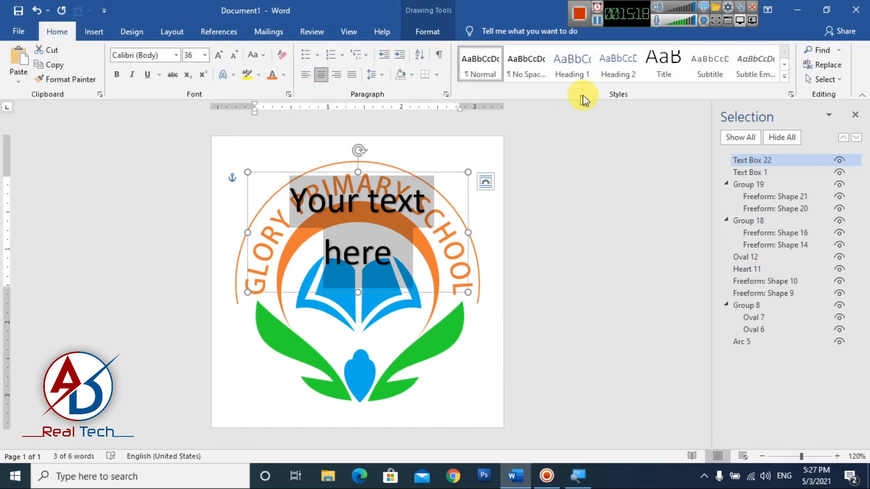
click(527, 65)
drag(307, 181, 377, 236)
click(377, 238)
key(ctrl+a)
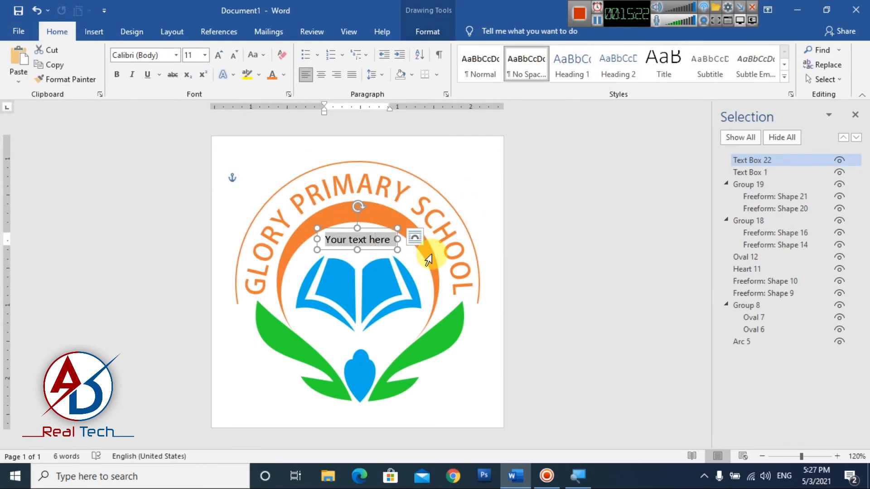
Enter "ESTD: 2005" in the new text box and make the text bold and italic
text(ESTD)
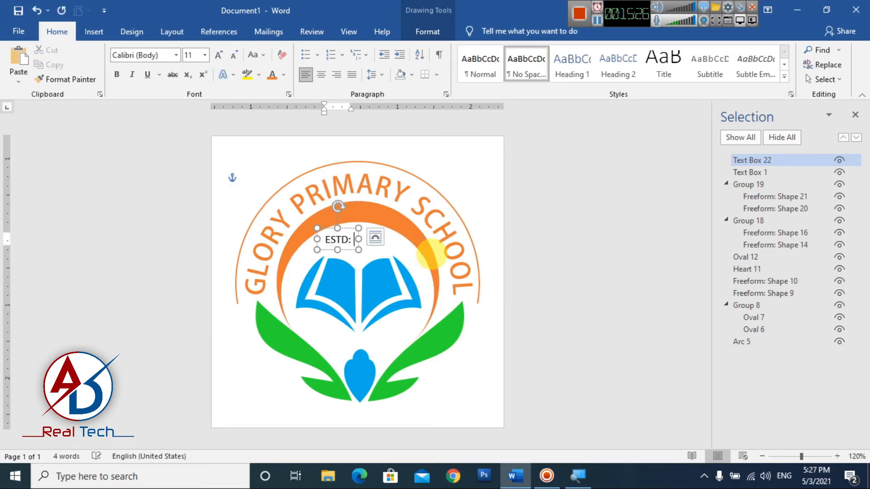
text(: 2)
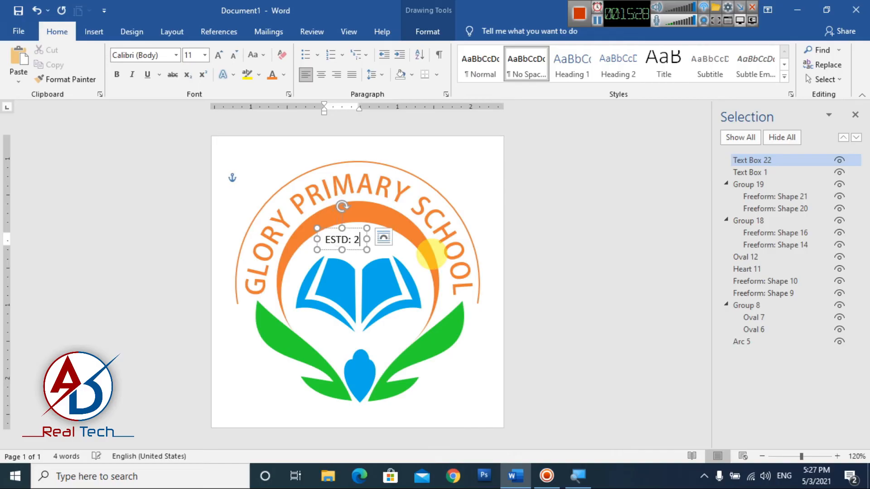
text(005)
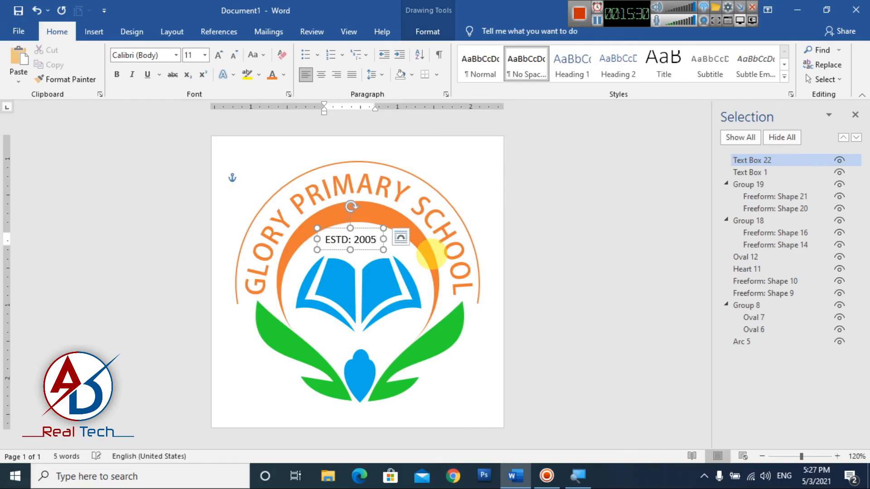
key(ctrl+a)
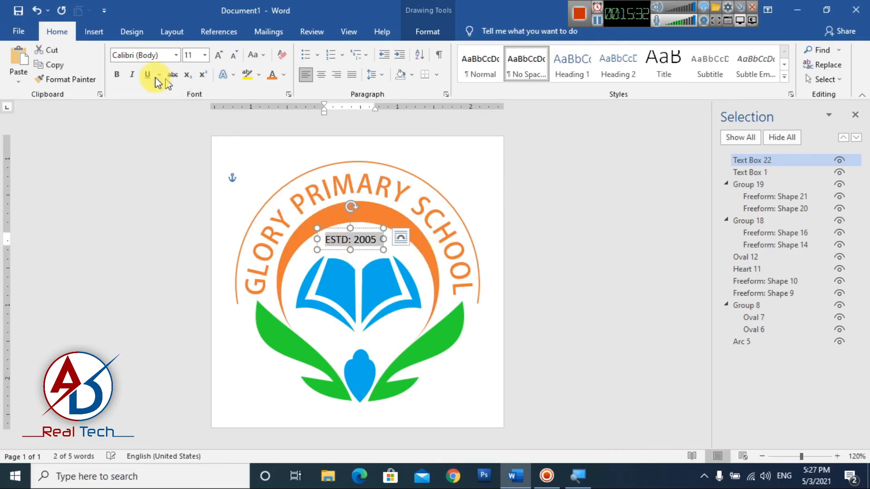
click(130, 76)
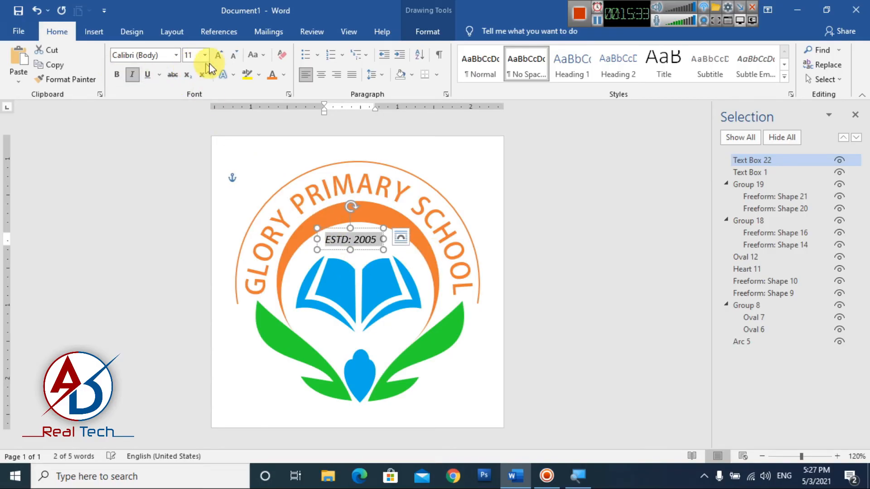
click(116, 78)
Move the "ESTD: 2005" text box slightly right and up, centring it above the open book
click(376, 228)
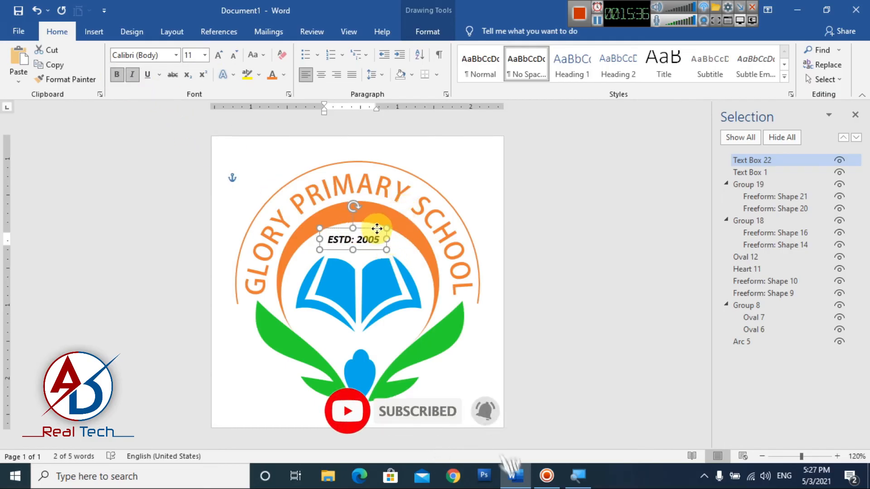
drag(378, 228, 382, 228)
key(Up)
key(Up)
key(Up)
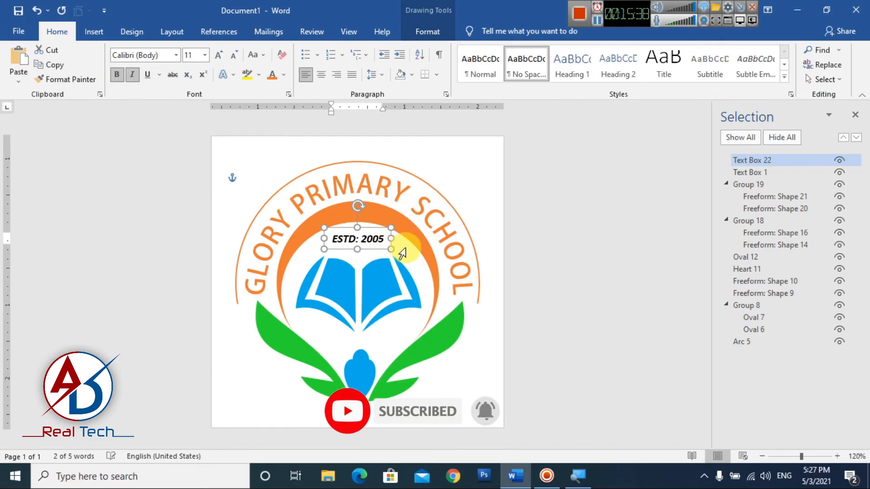
Colour the "ESTD: 2005" text blue and remove its bold formatting
click(283, 75)
click(337, 189)
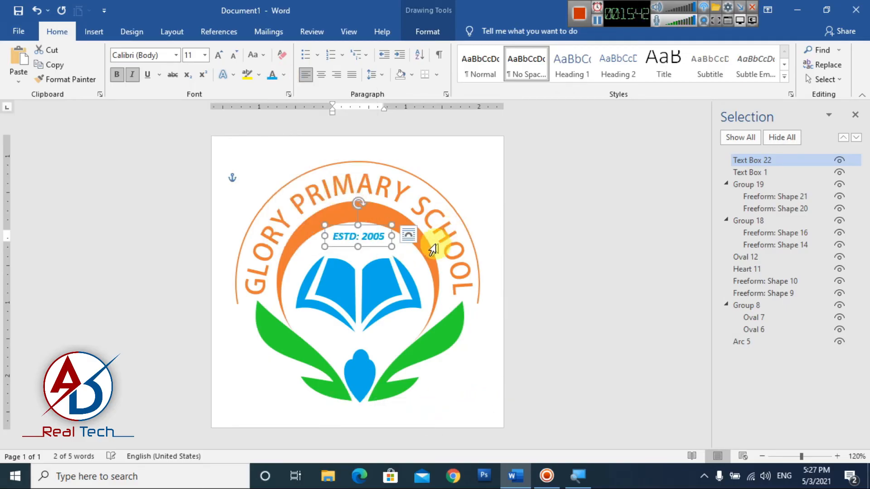
click(116, 74)
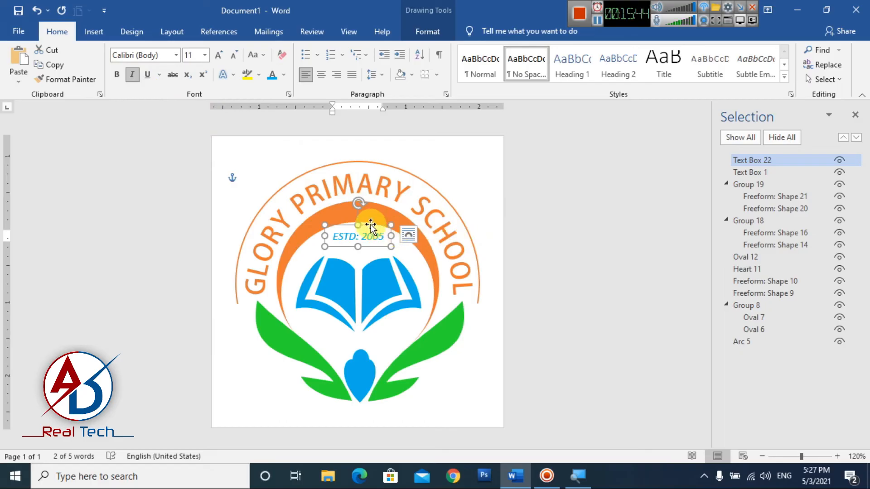
Duplicate the "ESTD: 2005" text box just below the original and replace the copy's text with the school's address
mouse_move(371, 227)
mouse_down()
mouse_move(389, 230)
mouse_move(390, 239)
mouse_move(377, 240)
mouse_up()
triple_click(375, 248)
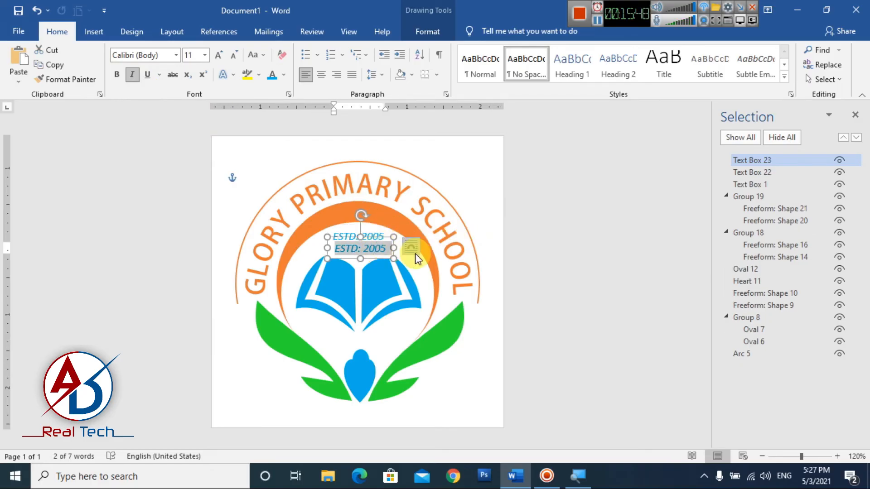
text(Birtamode)
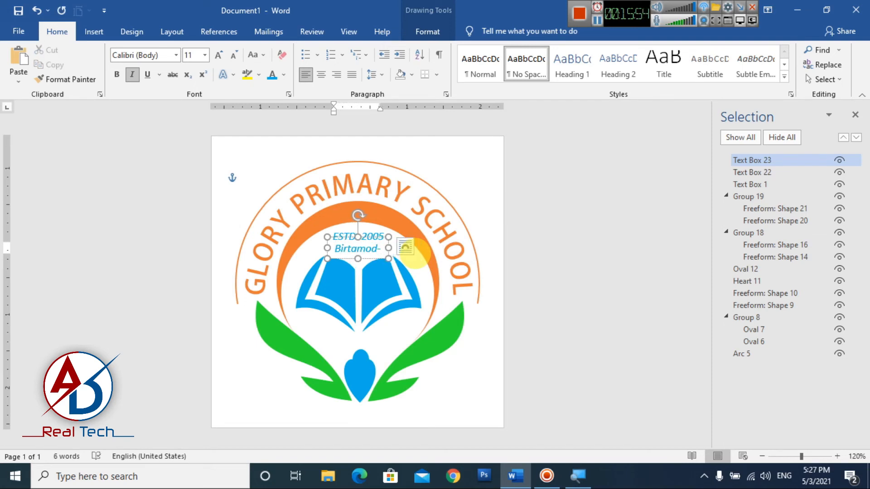
text(5, Jhapa)
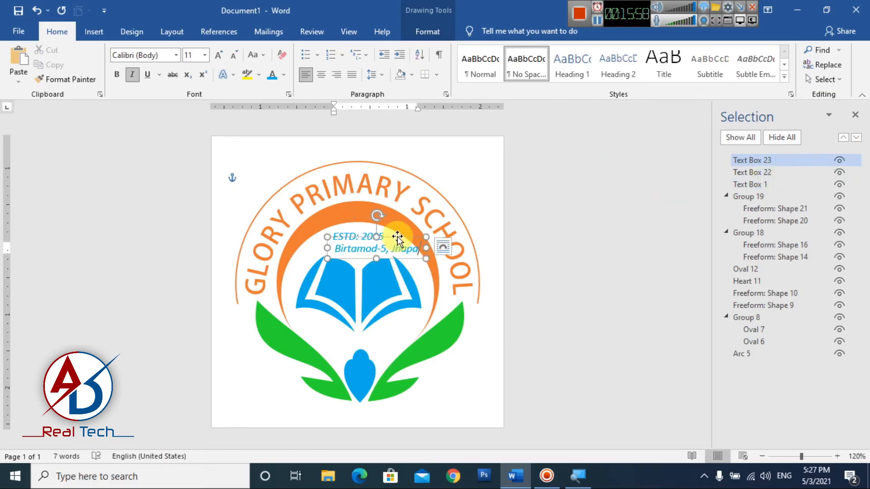
Move the address text box left to centre it beneath the "ESTD: 2005" line and deselect it
drag(398, 237, 375, 237)
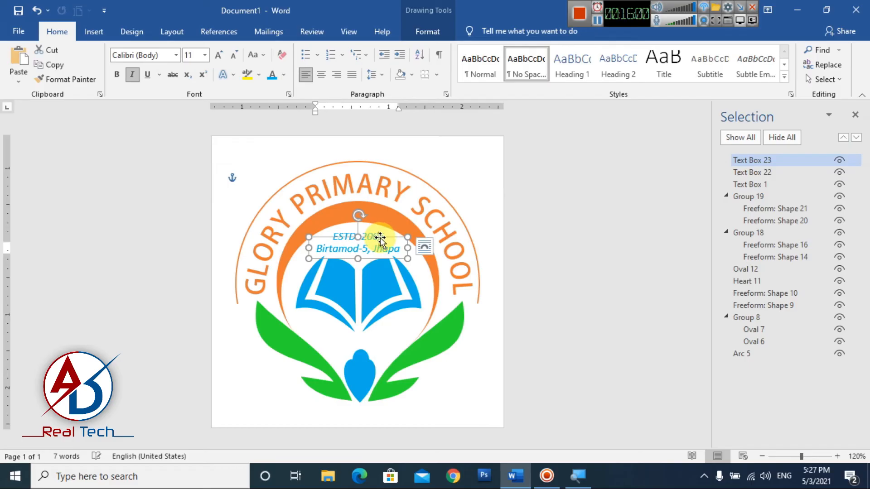
click(609, 272)
scroll(546, 257, down, 1)
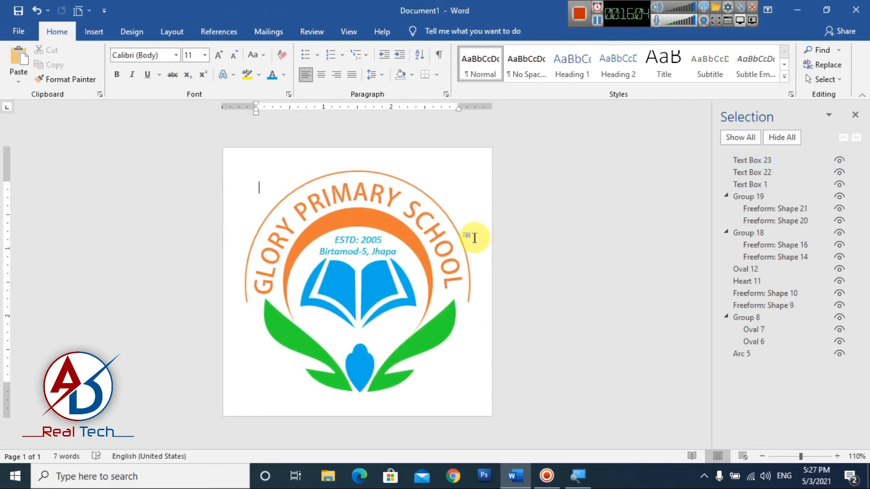
Select the arched school name's text box and make its text bold
double_click(392, 192)
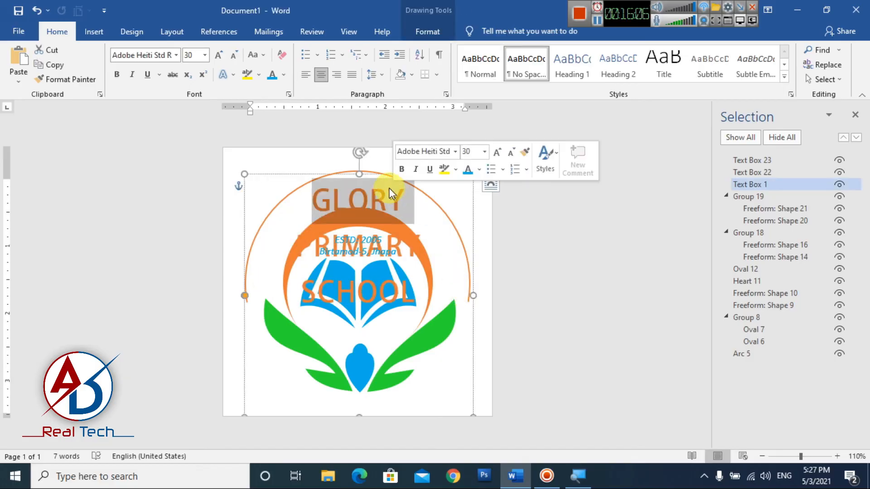
click(340, 174)
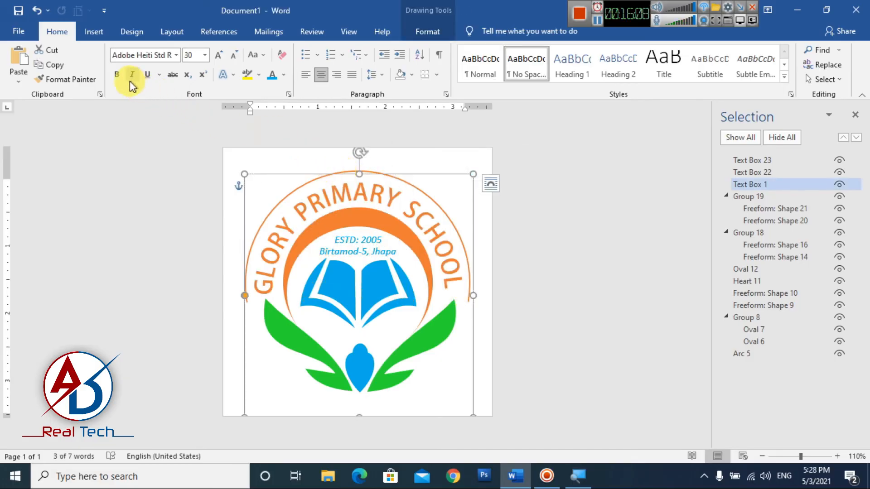
click(118, 75)
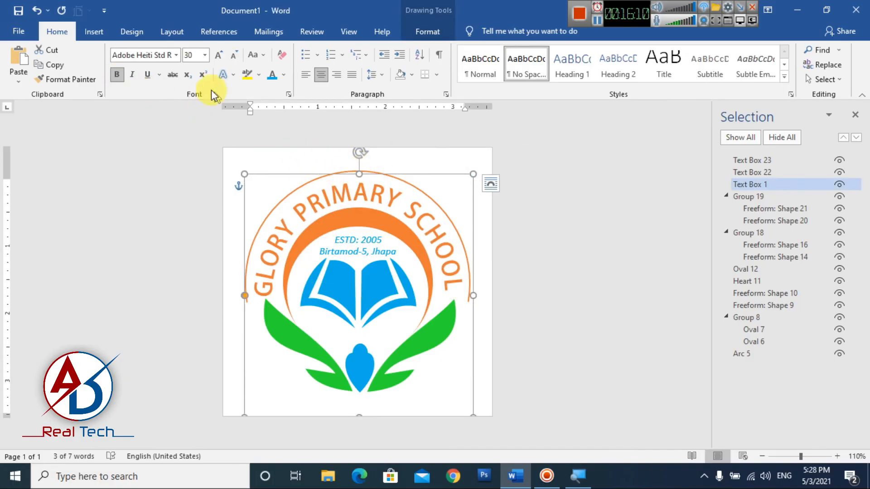
Change the school name's font to Bahnschrift SemiBold Condensed and set its size to 36 pt
click(177, 55)
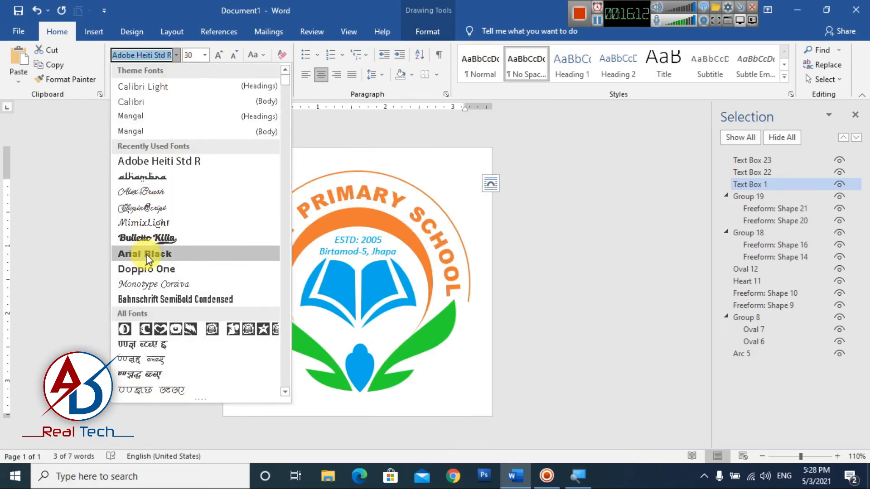
scroll(148, 259, down, 5)
scroll(145, 248, up, 3)
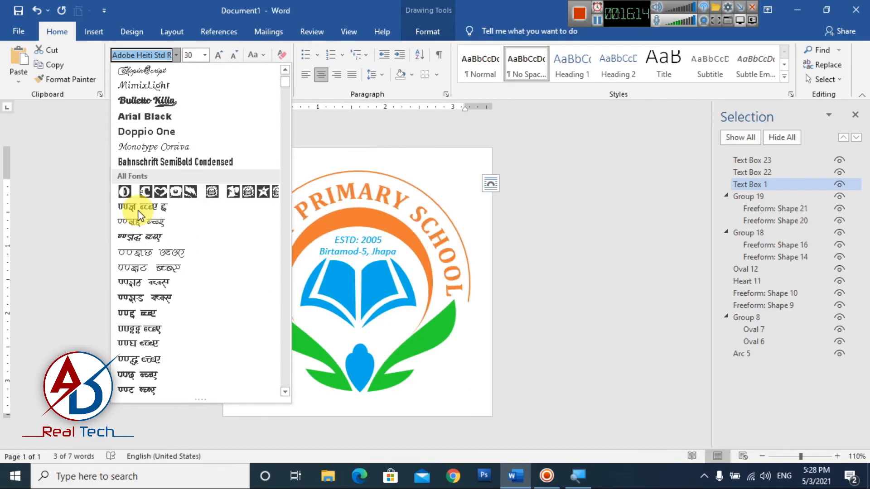
click(156, 162)
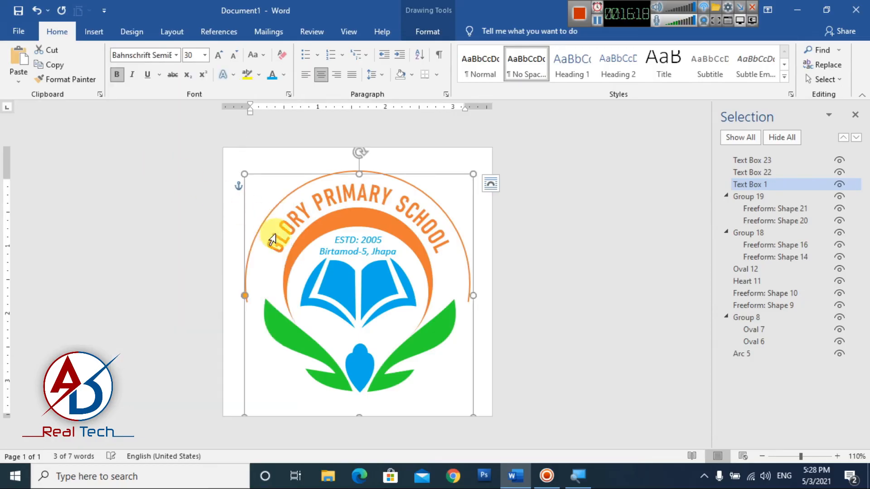
click(219, 57)
click(220, 57)
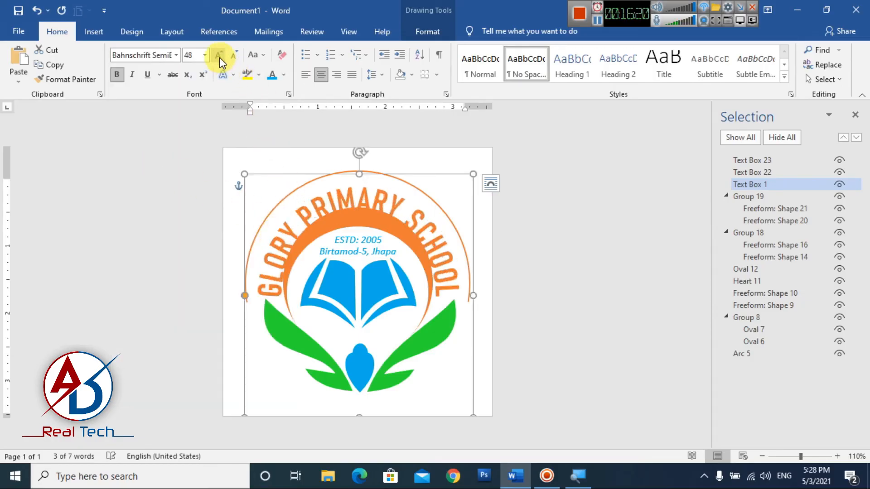
click(232, 57)
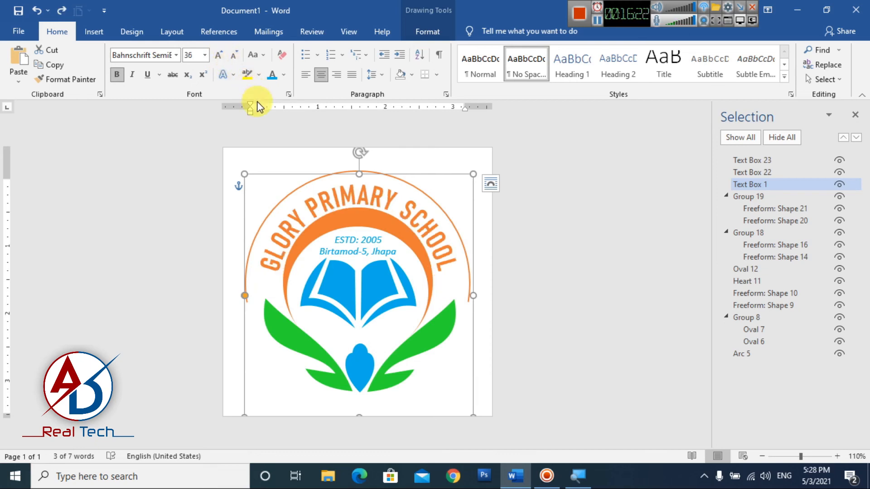
Change the arched school name's font to Adobe Gothic Std B
click(176, 55)
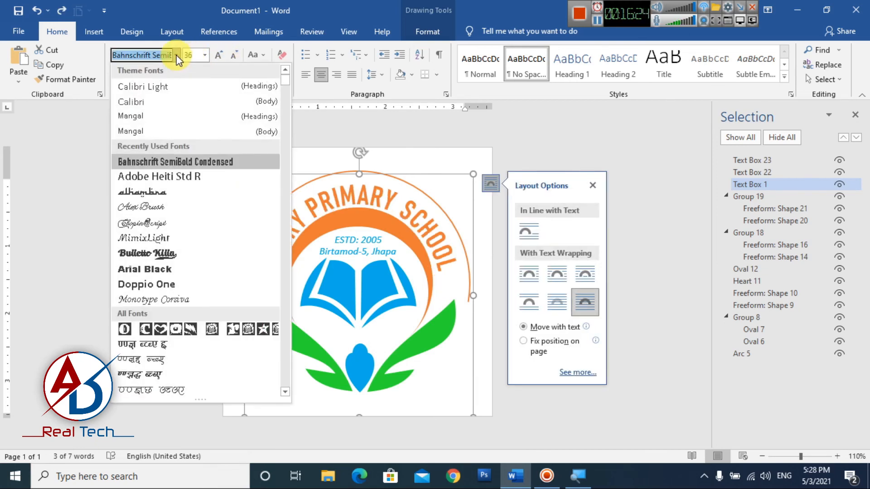
click(592, 184)
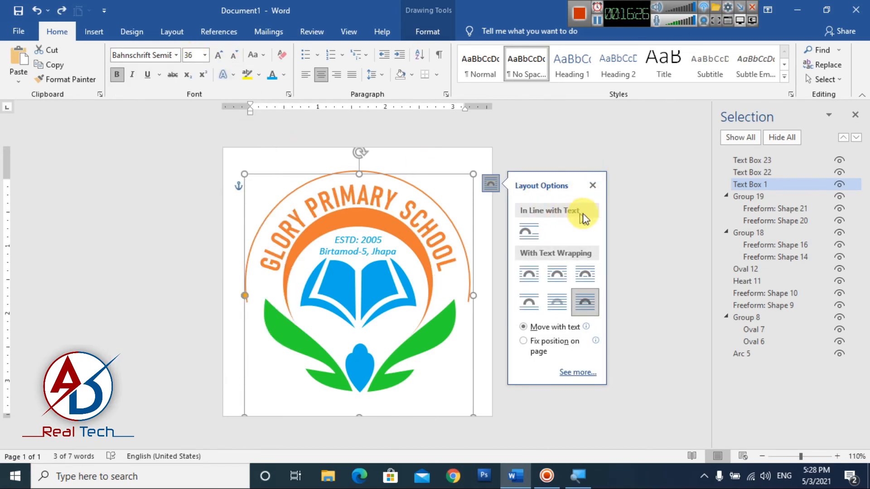
click(592, 185)
click(176, 56)
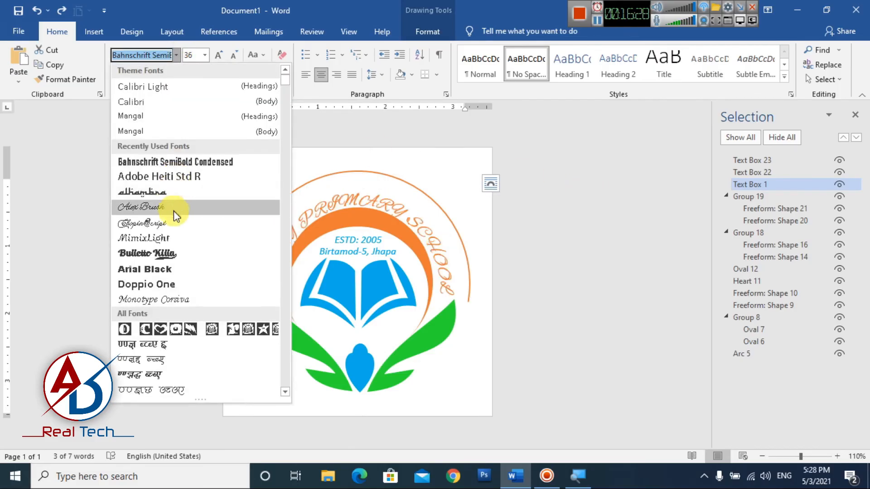
scroll(172, 241, down, 10)
scroll(169, 300, down, 3)
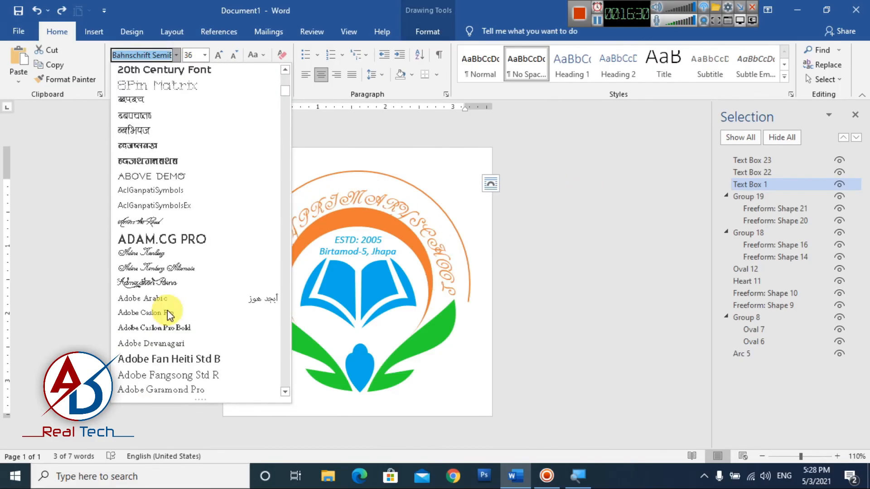
scroll(179, 258, down, 3)
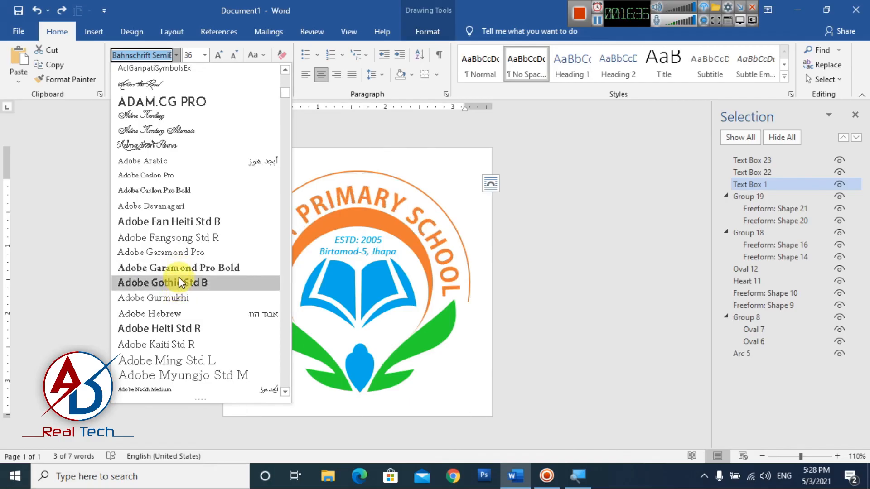
click(179, 283)
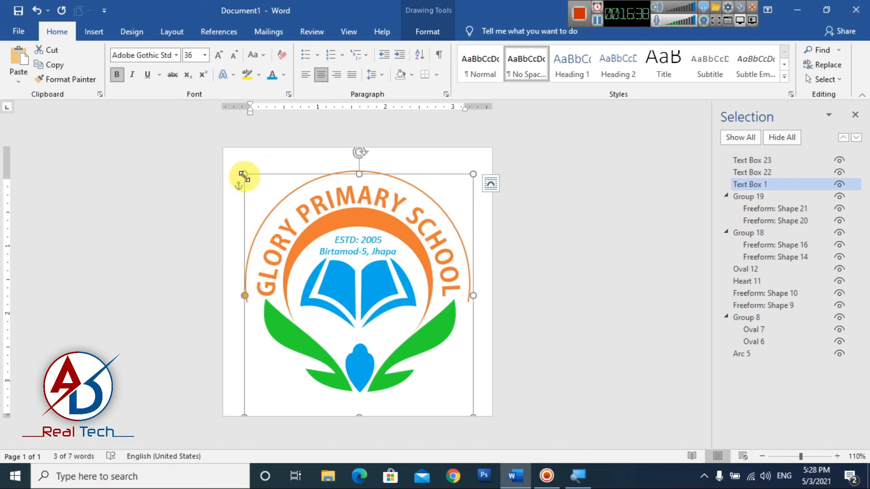
Enlarge the school name's text box slightly towards its upper-left corner and nudge it to centre the lettering between the orange arcs
drag(244, 176, 240, 169)
drag(240, 168, 240, 169)
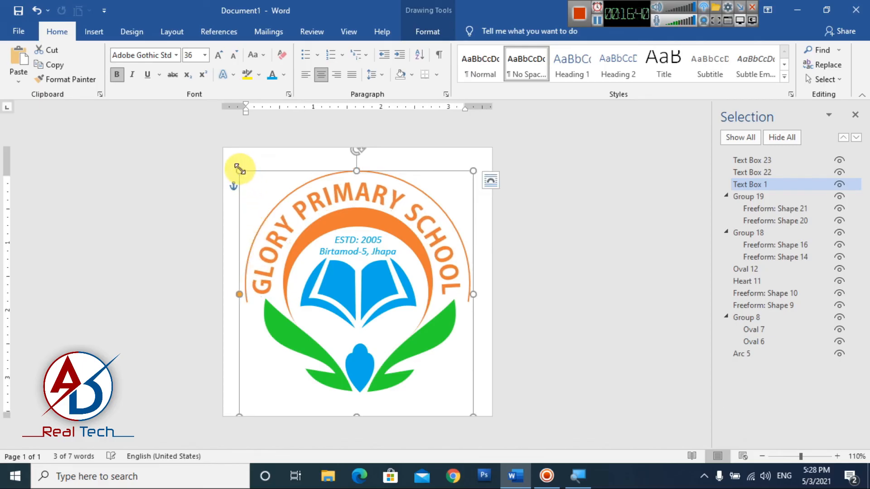
key(Right)
key(Right)
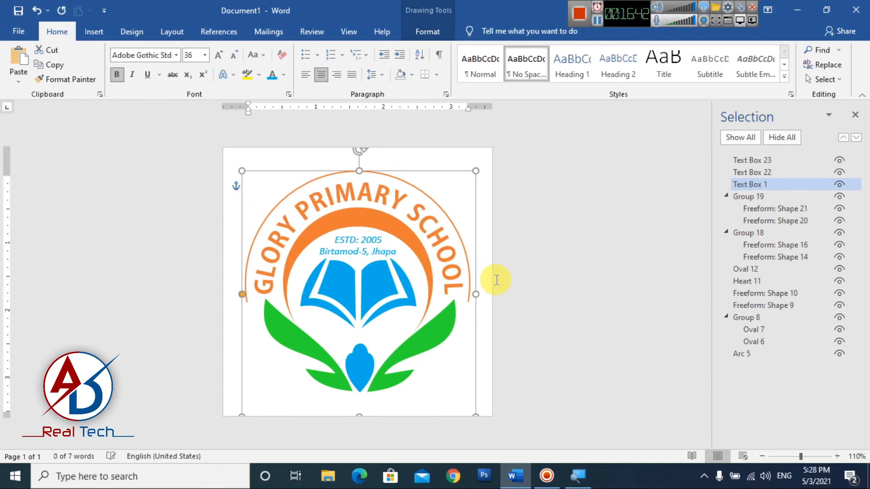
key(Up)
key(Up)
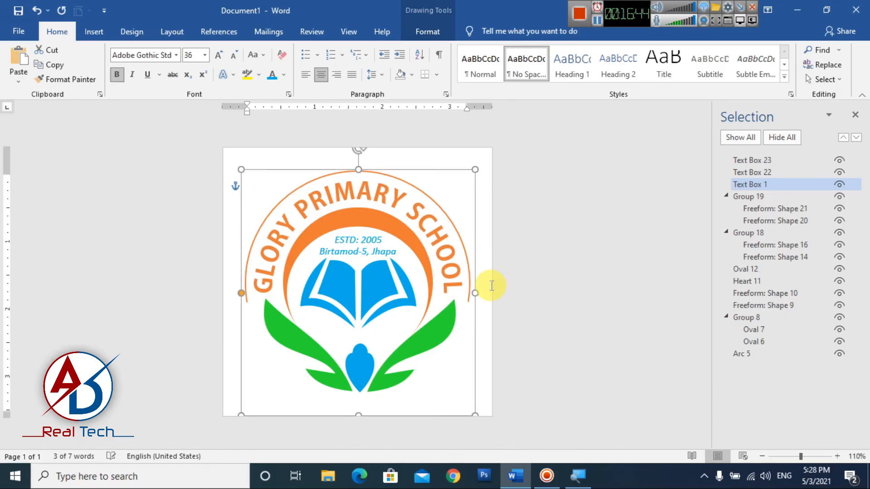
key(Left)
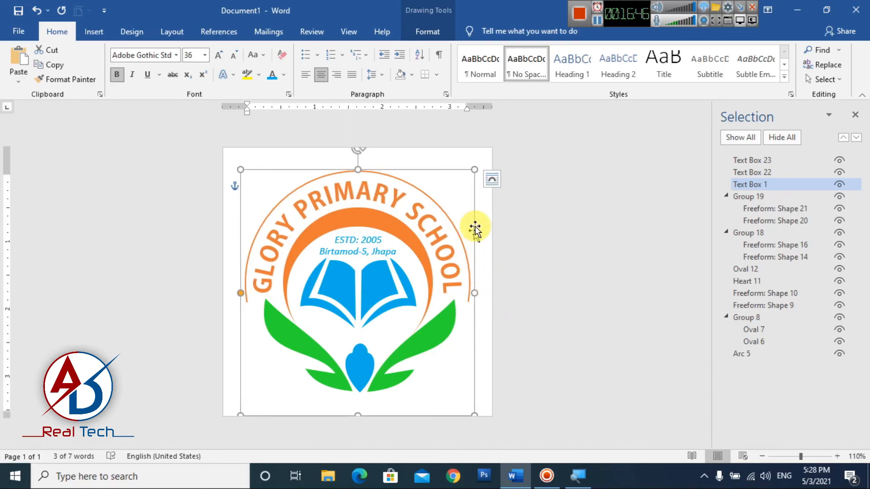
Slightly adjust the size of the school name's text box and extend its text arch so the ends reach the green leaves
drag(474, 169, 476, 171)
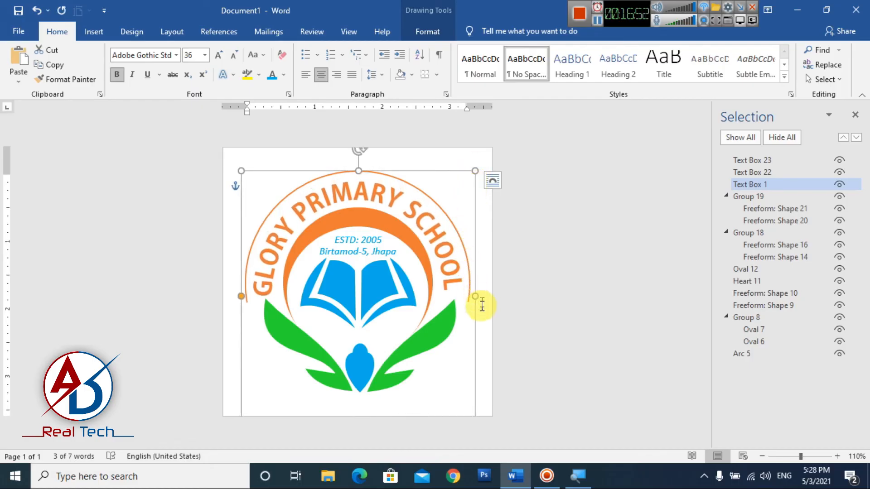
drag(244, 299, 257, 400)
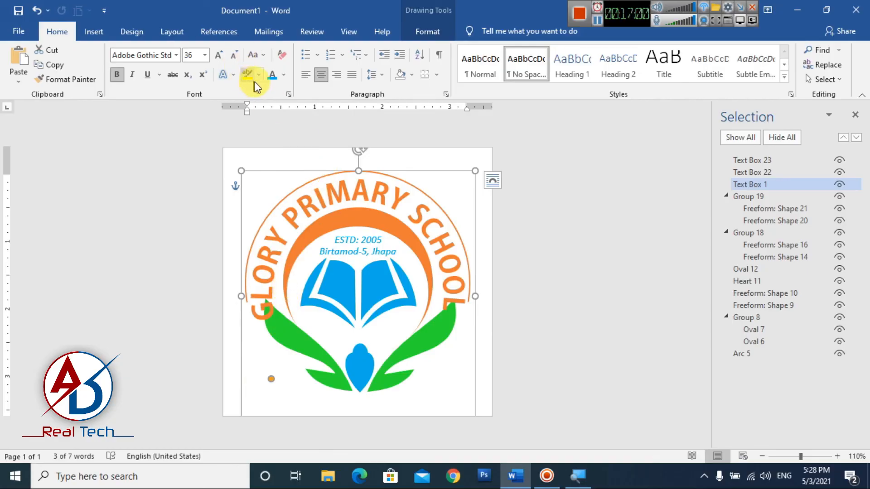
Set the arched school name's expanded character spacing to 1 pt
click(288, 94)
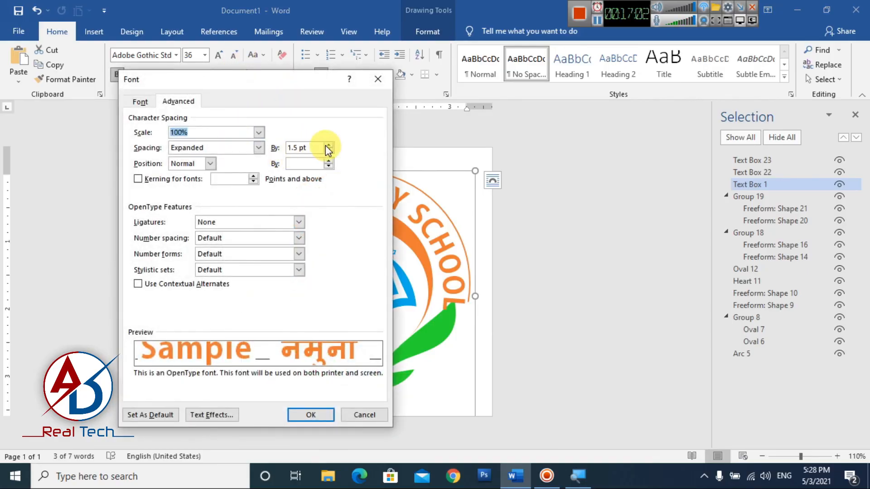
click(328, 151)
click(328, 152)
click(328, 151)
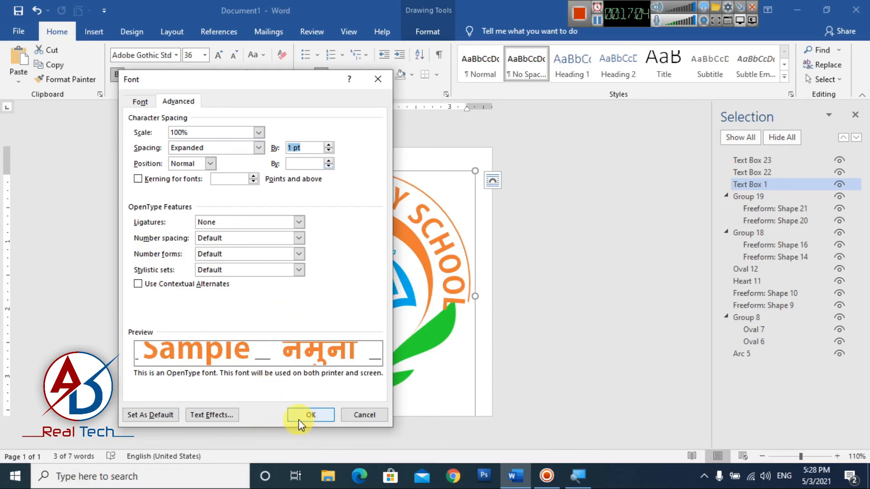
click(310, 415)
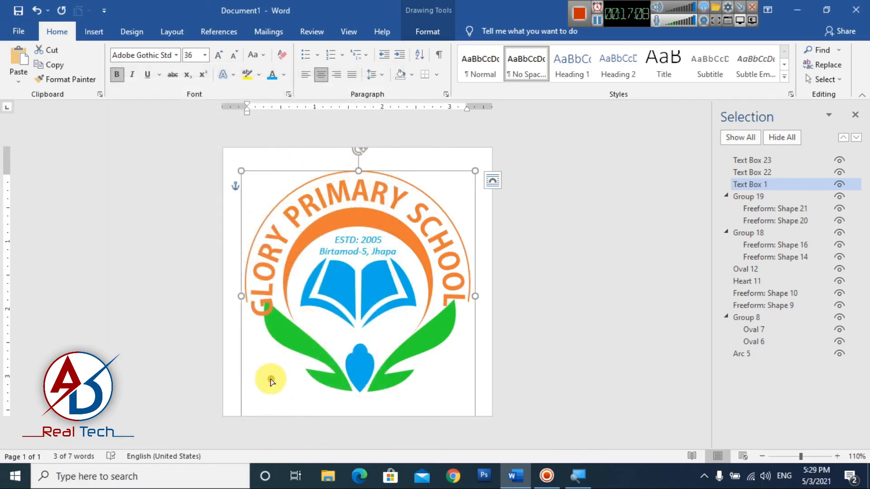
Shift the start point of the school name's text arch to re-centre the lettering, and rotate its text box slightly clockwise
key(ctrl+y)
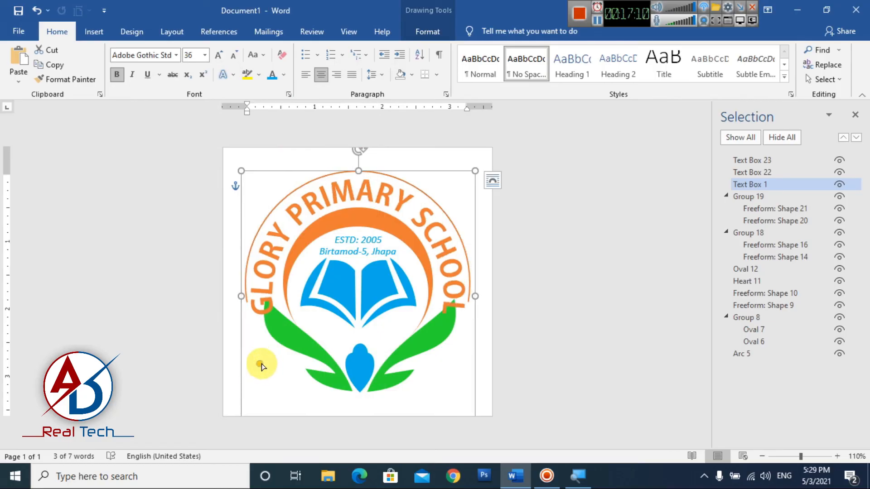
key(ctrl+z)
key(ctrl+y)
drag(251, 345, 247, 336)
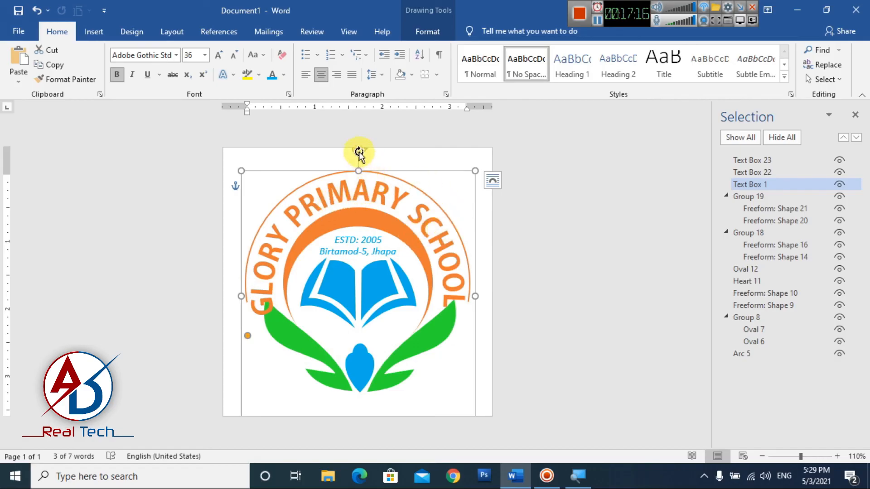
drag(359, 151, 366, 149)
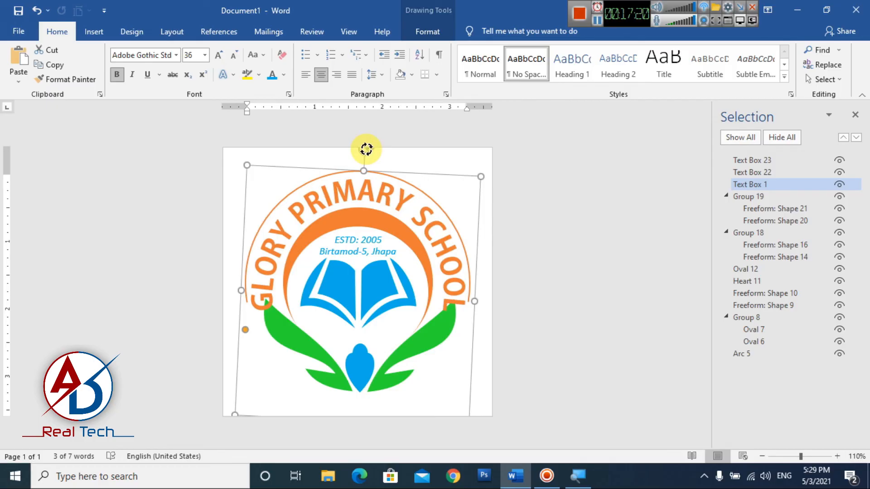
Reduce the arched school name's expanded character spacing to nearly zero so the letters sit closer together
click(352, 189)
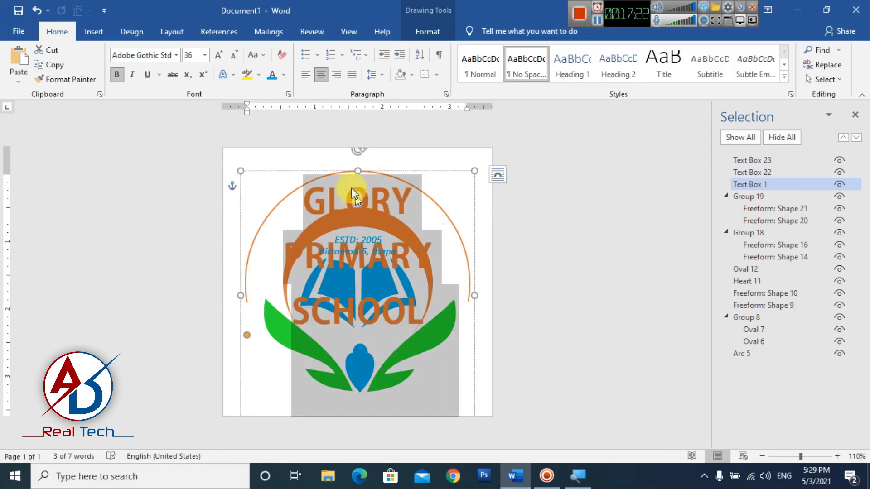
click(315, 170)
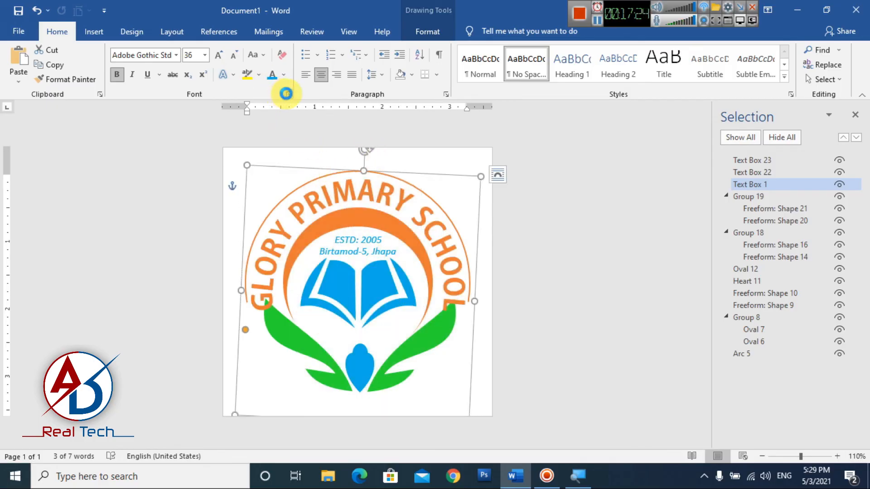
click(286, 94)
click(329, 150)
click(328, 150)
click(328, 150)
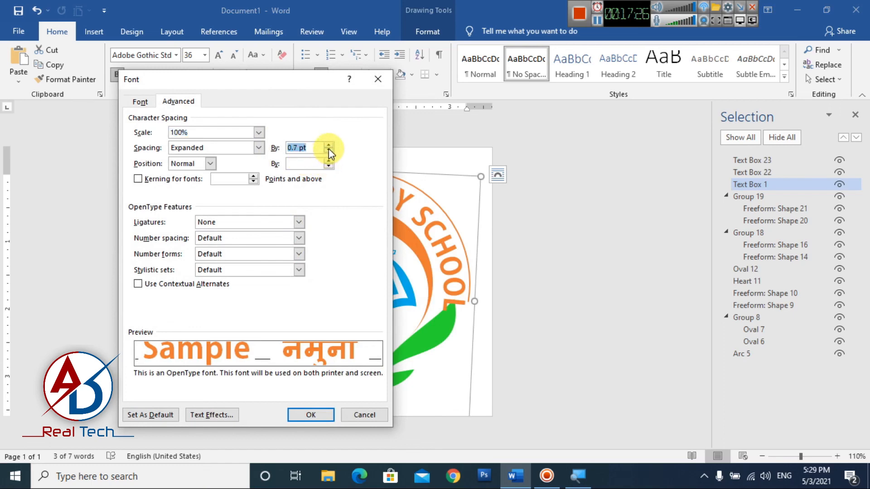
click(329, 150)
click(328, 150)
click(328, 150)
click(328, 150)
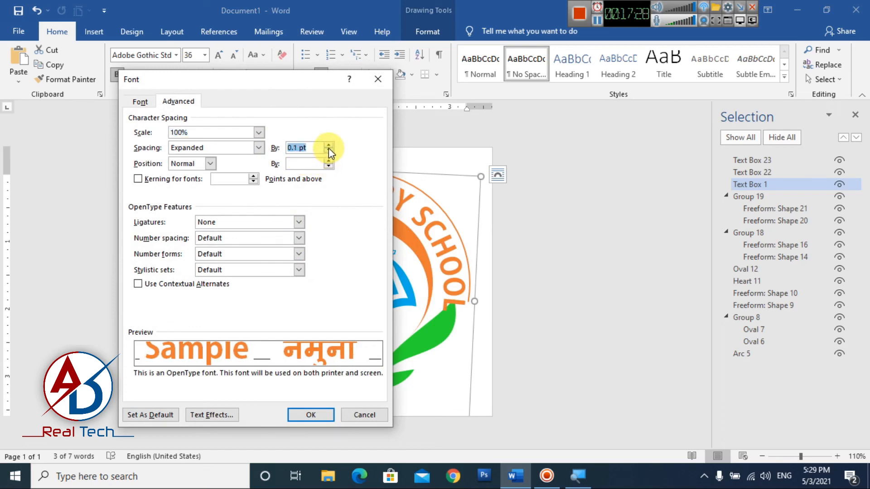
click(329, 150)
click(304, 416)
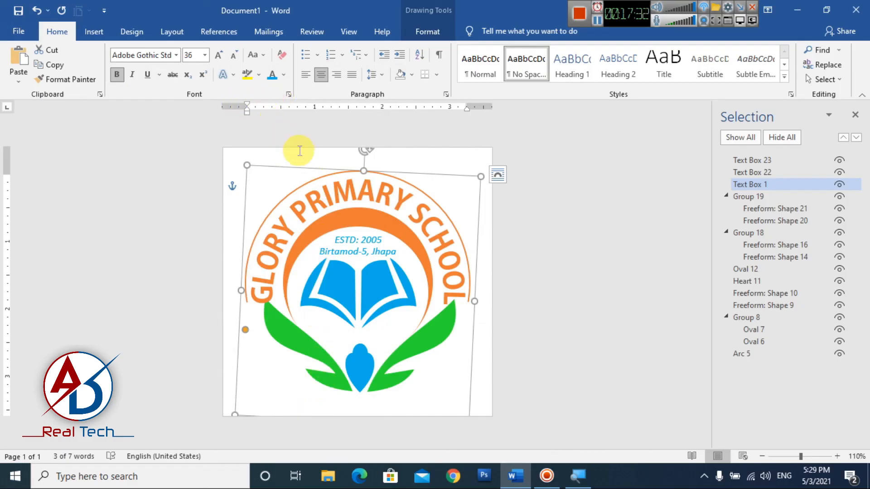
Set the arched school name's font size to 34 pt and rotate its text box back upright
click(194, 56)
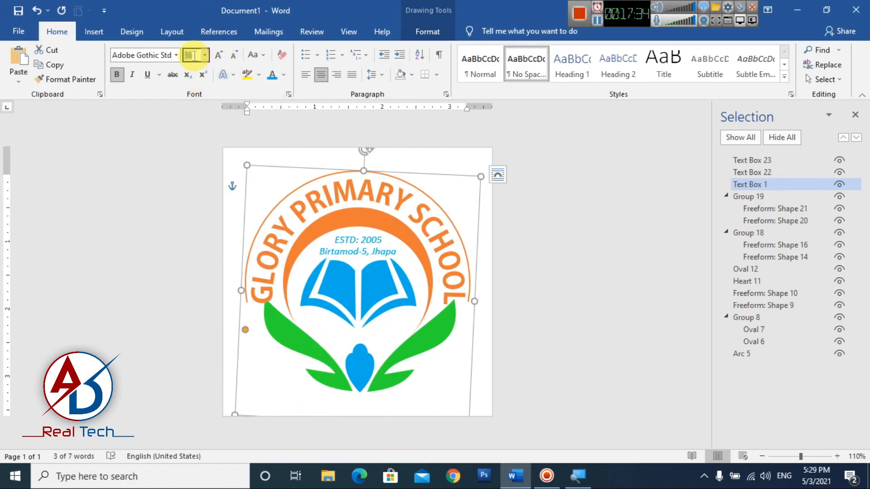
text(34)
key(Return)
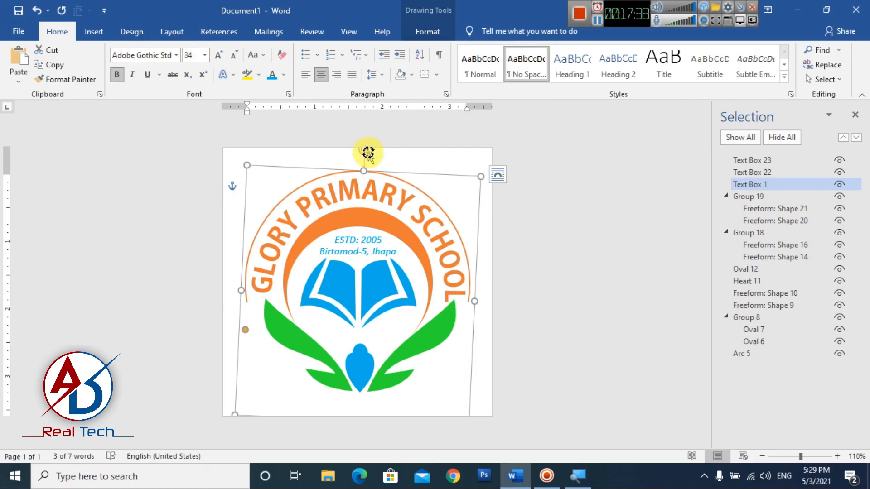
drag(368, 153, 367, 150)
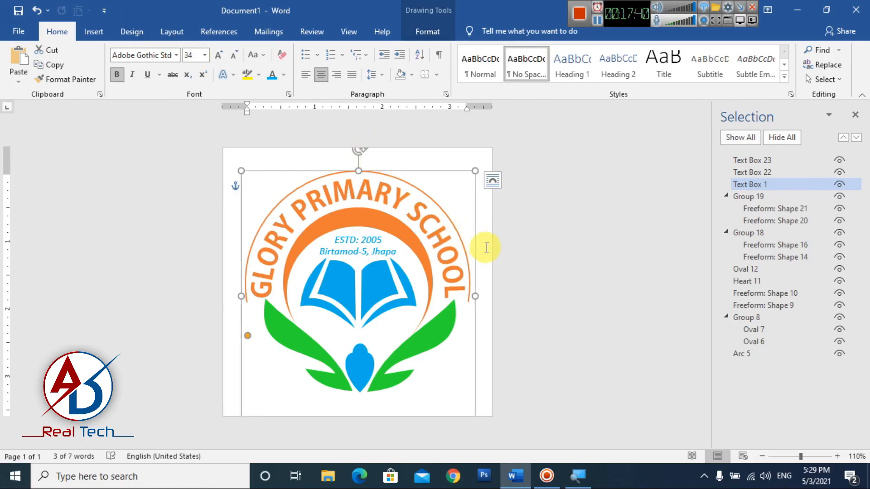
click(523, 255)
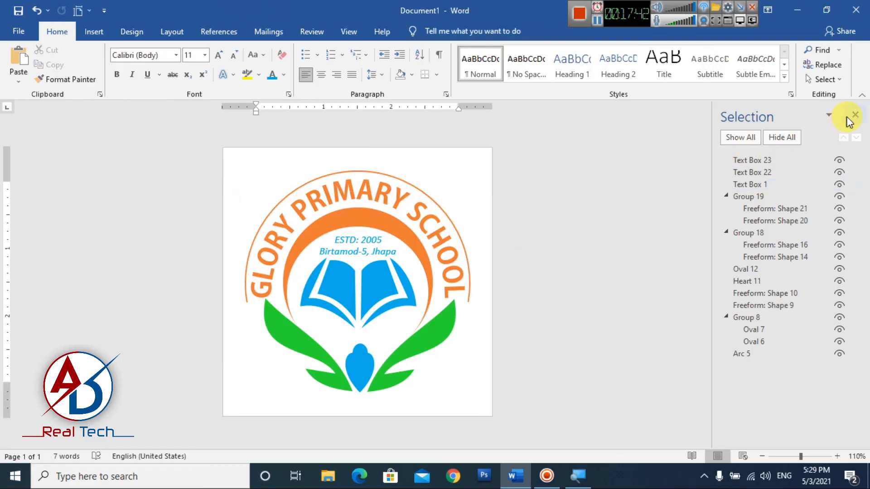
Hide the school name's text box to reach the outer arc behind it, keeping the address and ESTD text boxes shown
click(847, 117)
scroll(481, 175, up, 3)
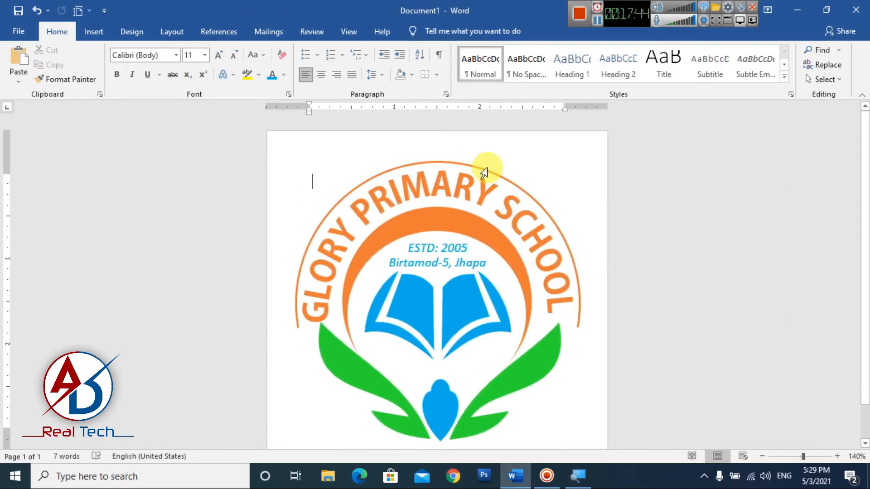
double_click(495, 174)
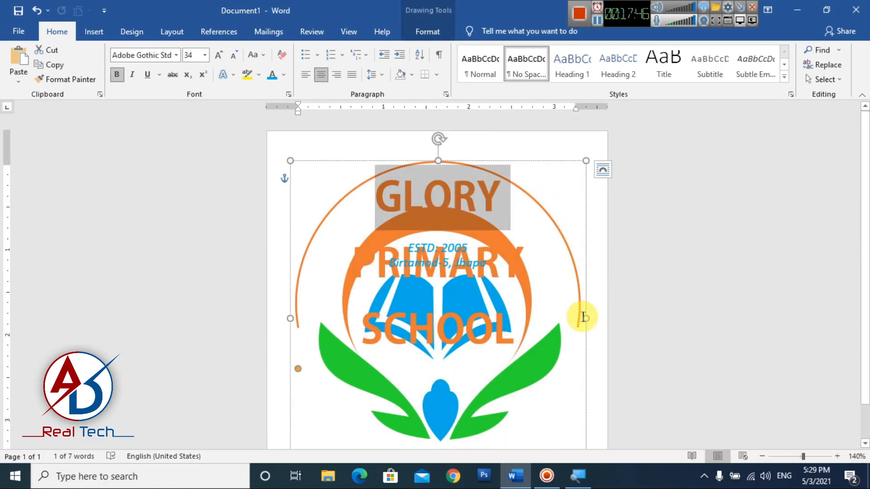
click(584, 331)
click(430, 32)
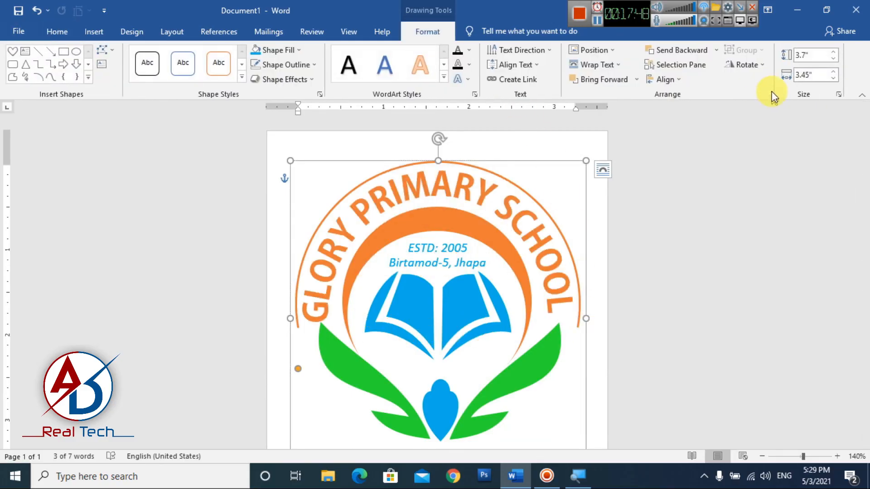
click(681, 65)
click(839, 160)
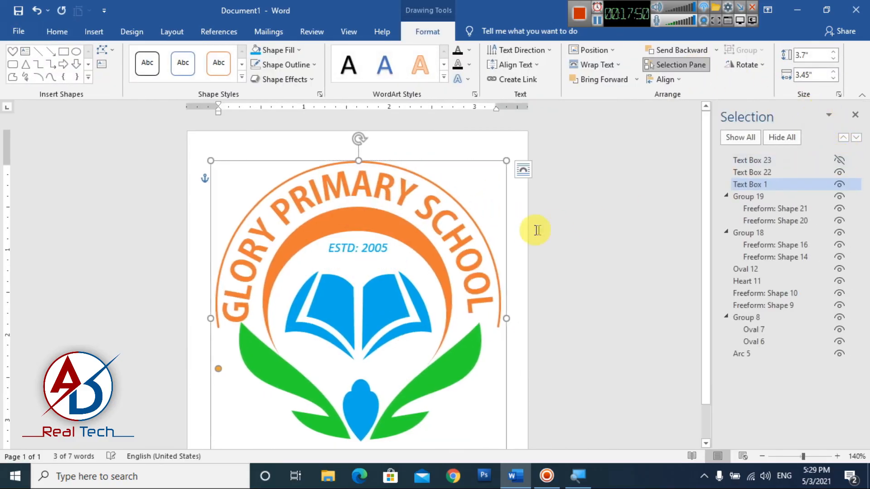
click(839, 184)
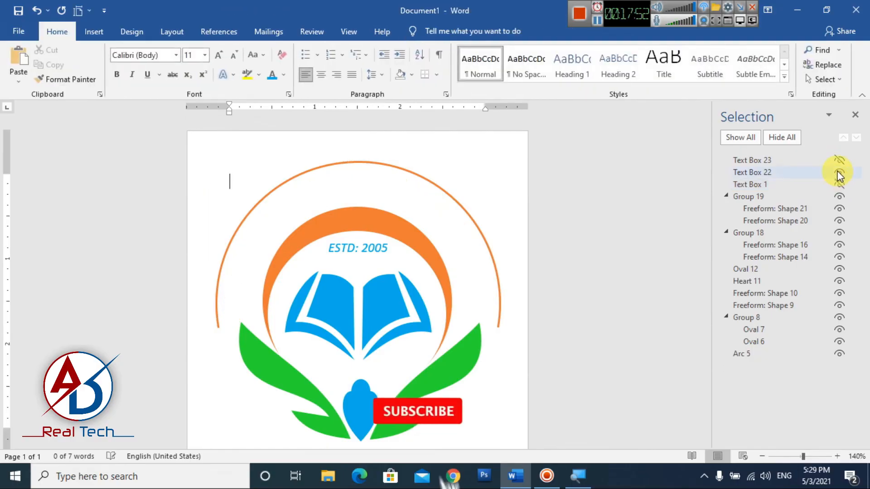
click(839, 160)
Set the outline weight of the thin orange outer arc to 3 pt
click(461, 203)
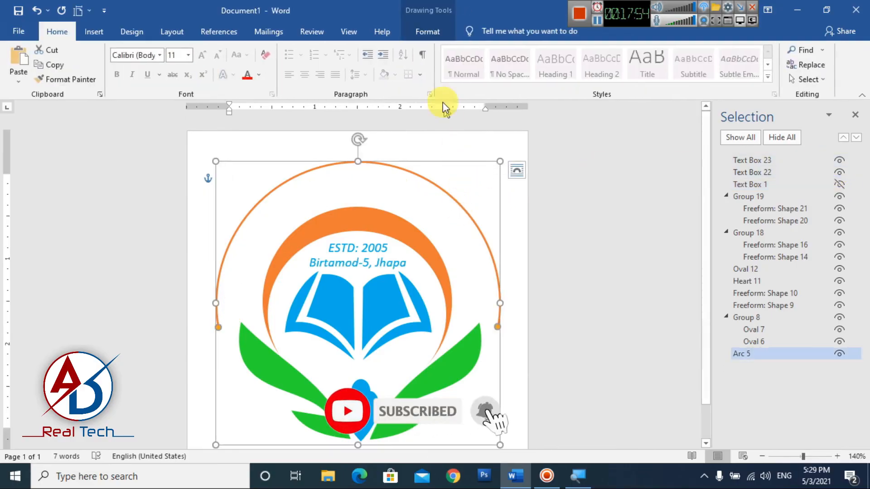
click(299, 65)
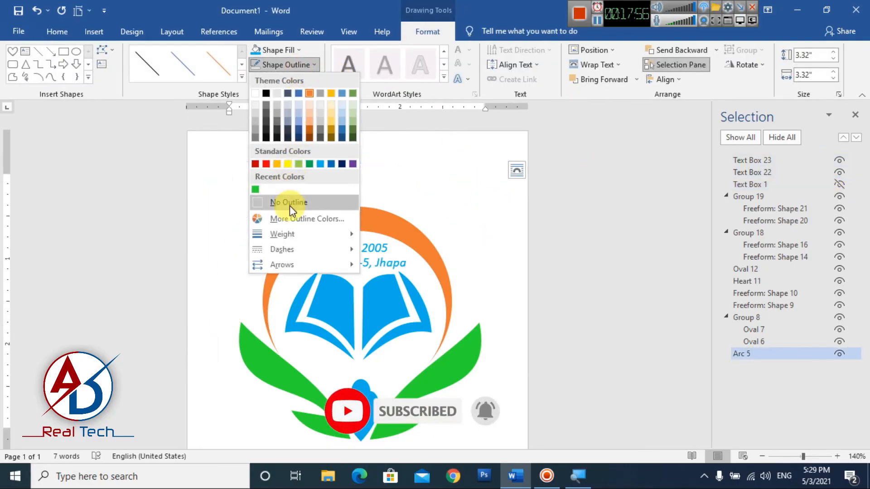
mouse_move(291, 234)
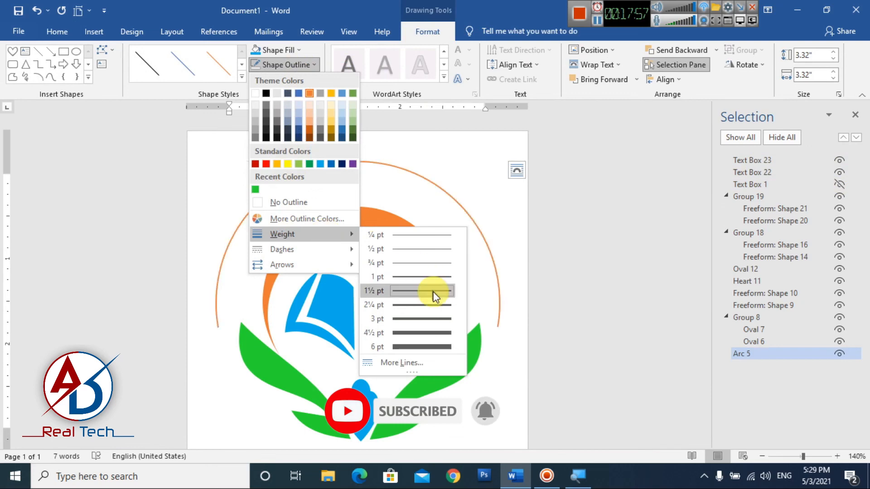
click(436, 319)
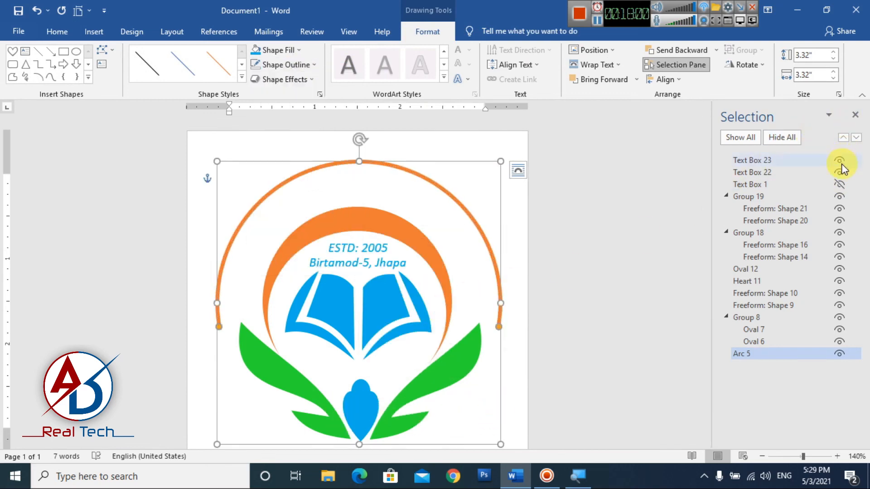
Show the school name's text box again, close the list of objects and deselect the arc
click(839, 186)
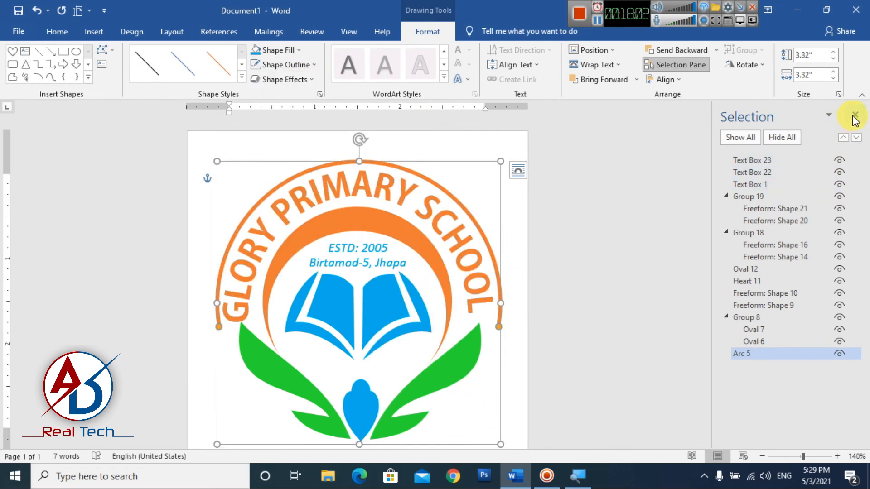
click(855, 119)
ctrl+scroll(653, 236, down, 3)
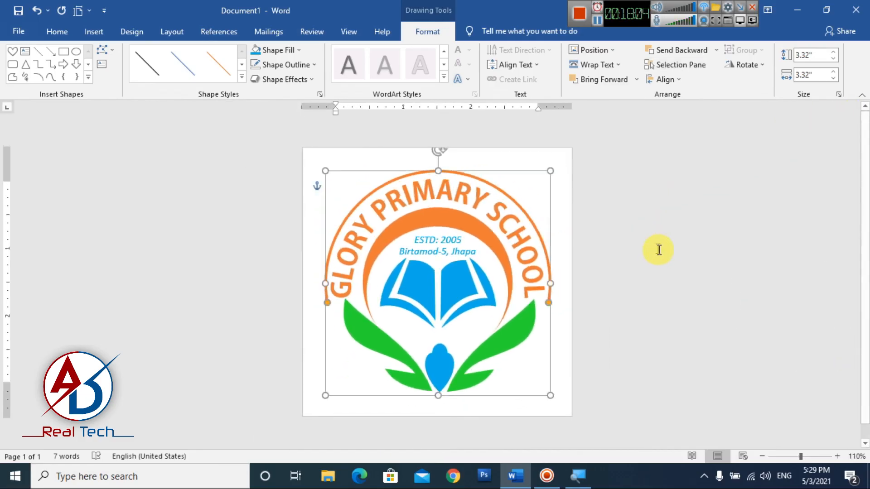
click(652, 246)
ctrl+scroll(652, 247, down, 2)
ctrl+scroll(652, 248, up, 1)
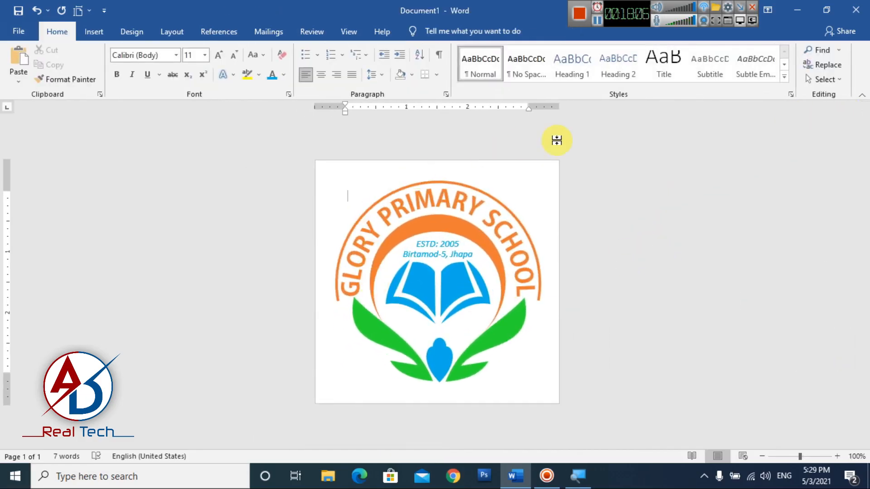
ctrl+scroll(595, 320, up, 1)
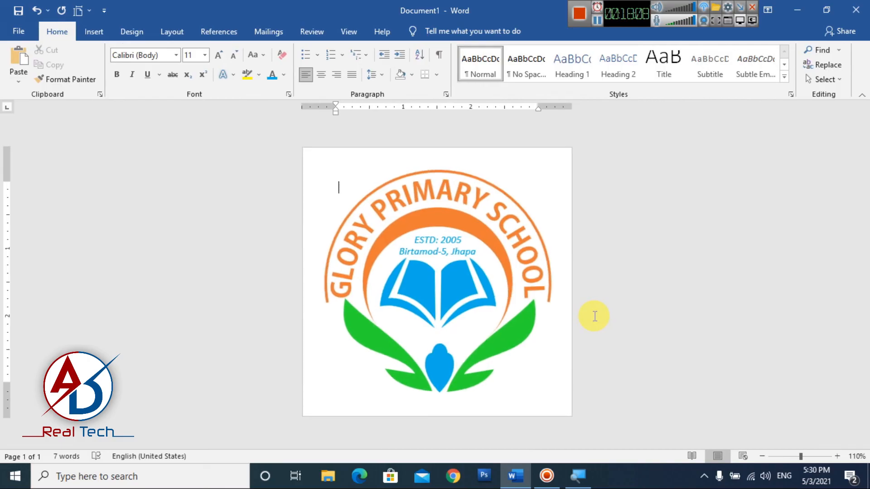